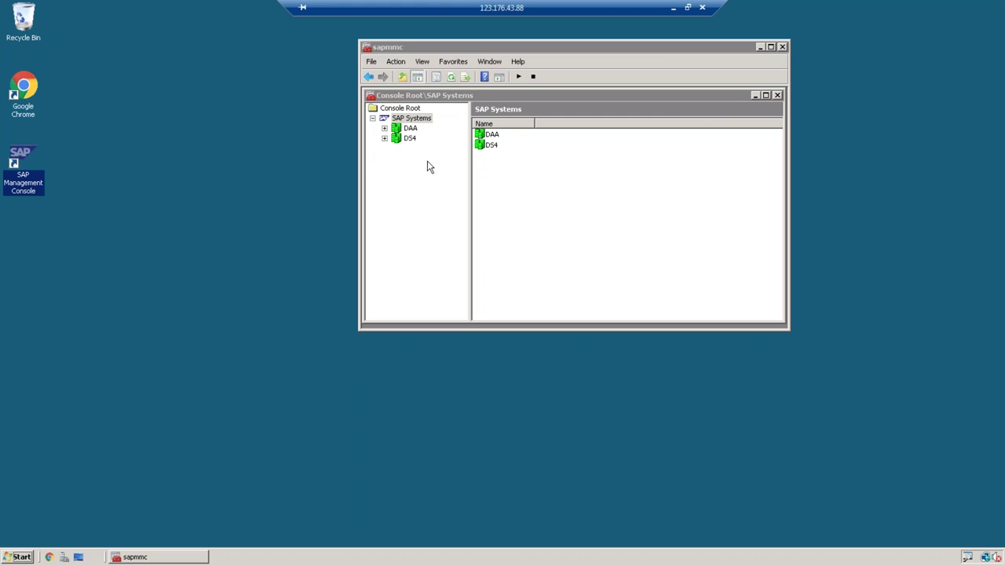
Minimize the remote desktop session and open SAP Logon on the local desktop.
drag(664, 46, 561, 124)
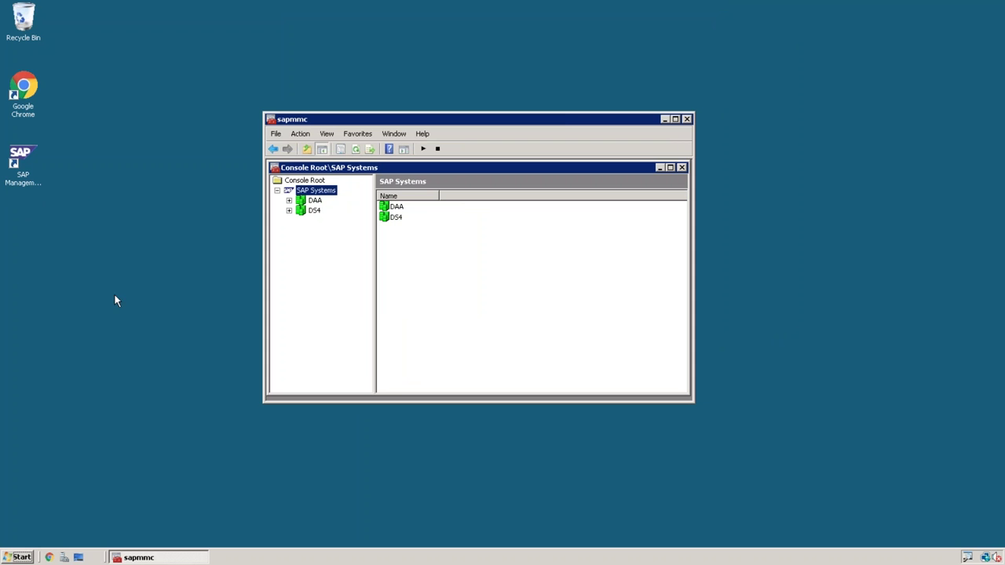
mouse_move(571, 4)
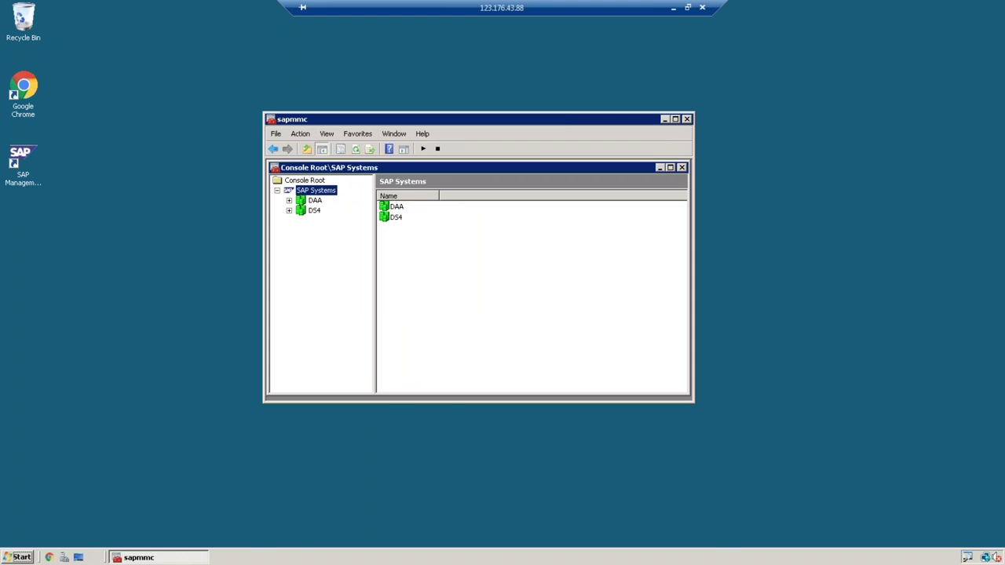
click(674, 8)
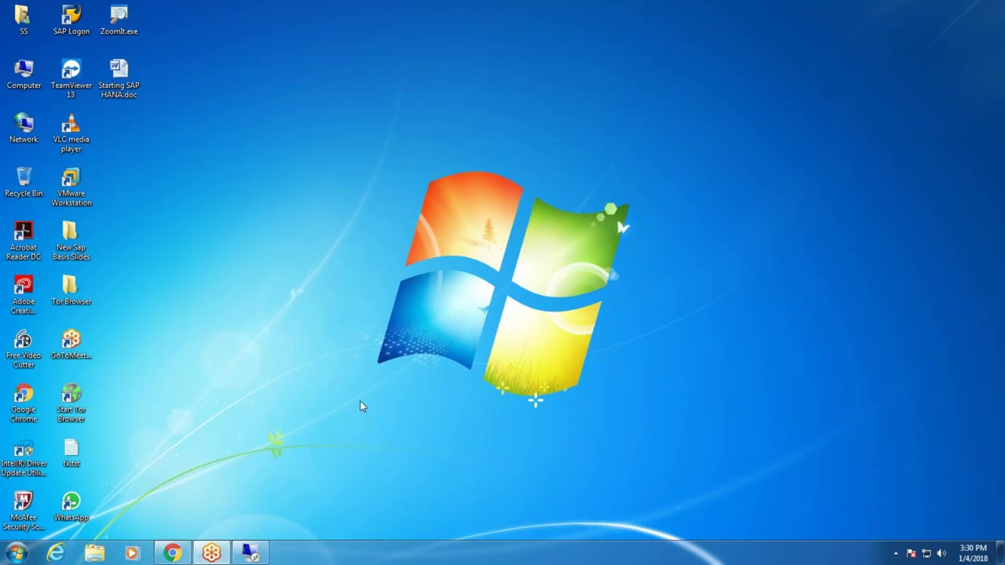
double_click(83, 28)
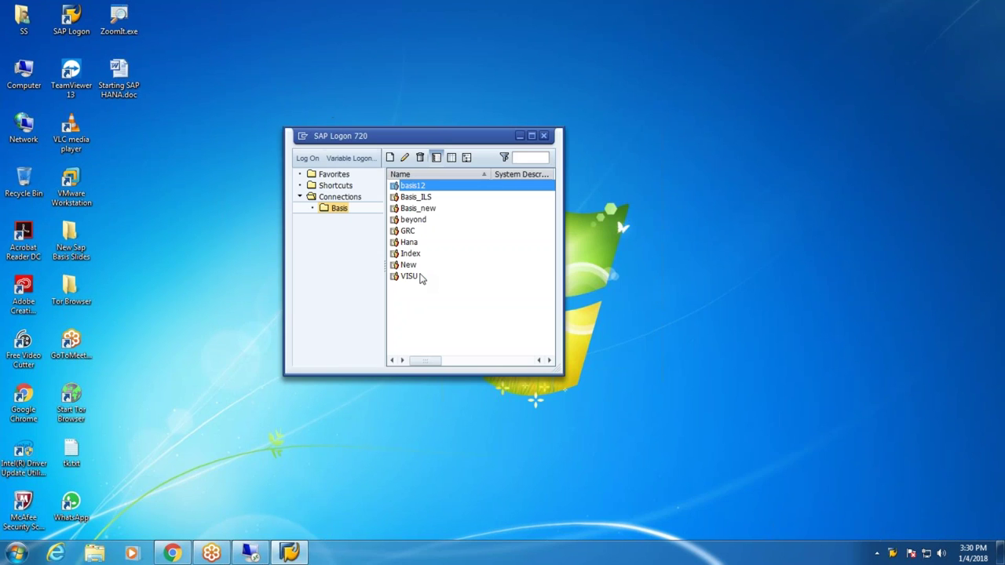
Try to log on to the VISU connection and decline the detailed error description.
click(420, 276)
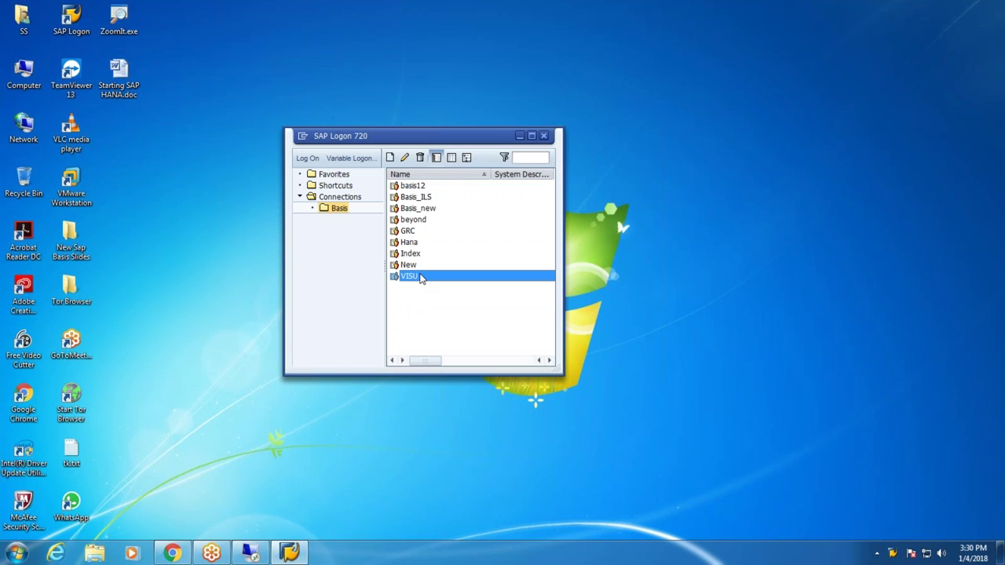
click(307, 158)
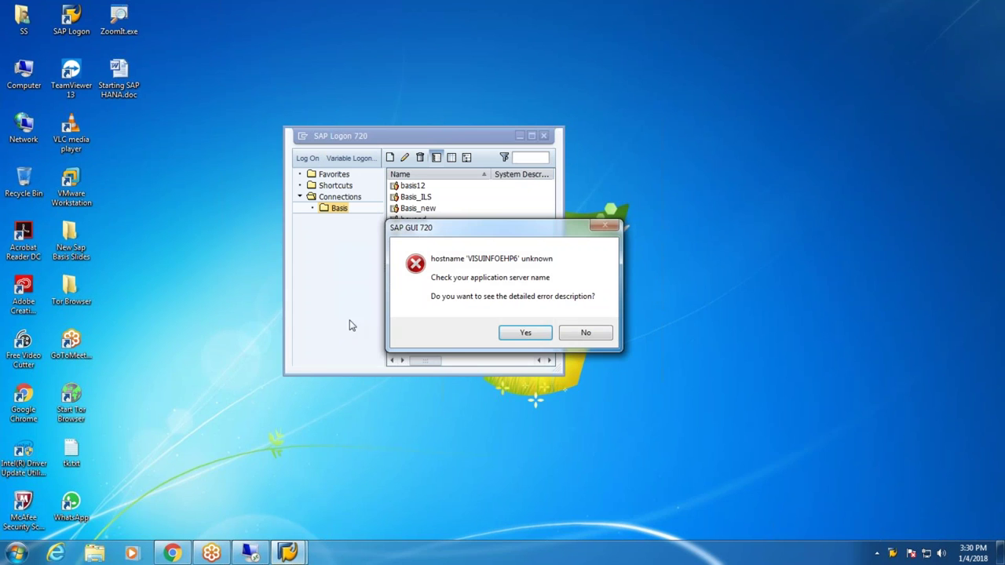
click(584, 332)
Open the logon screen of the Basis_ILS connection and exit it without signing in.
click(420, 199)
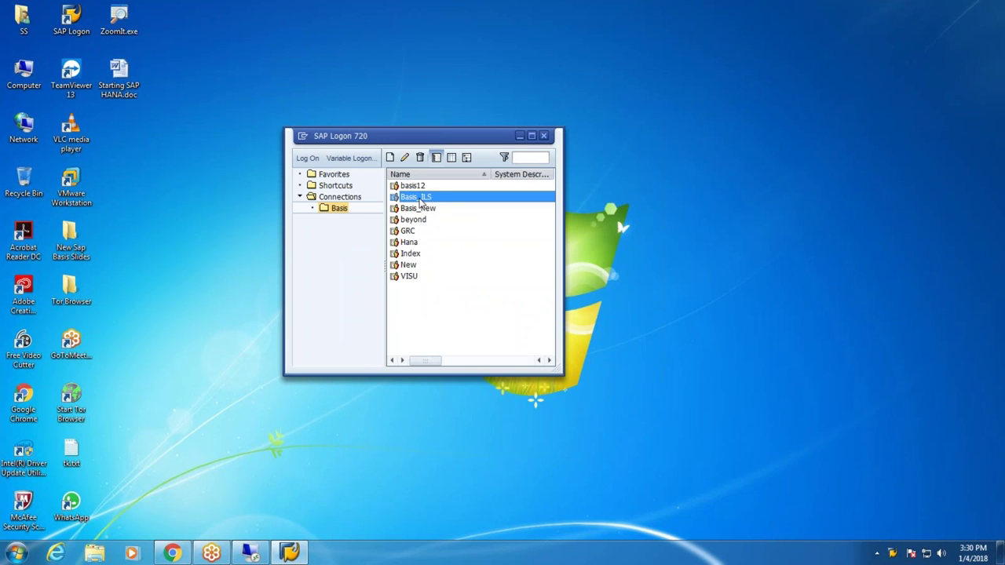
double_click(419, 201)
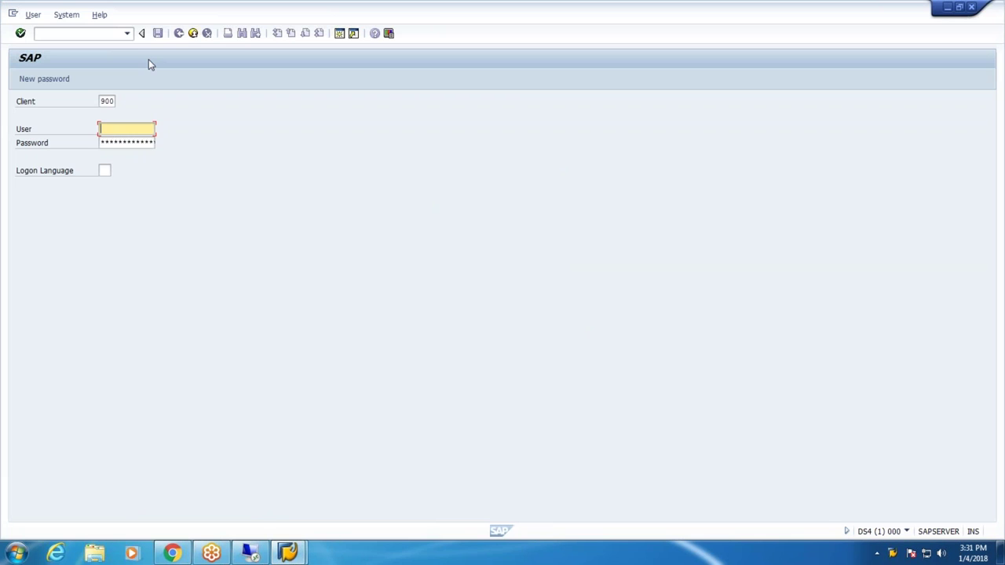
click(191, 34)
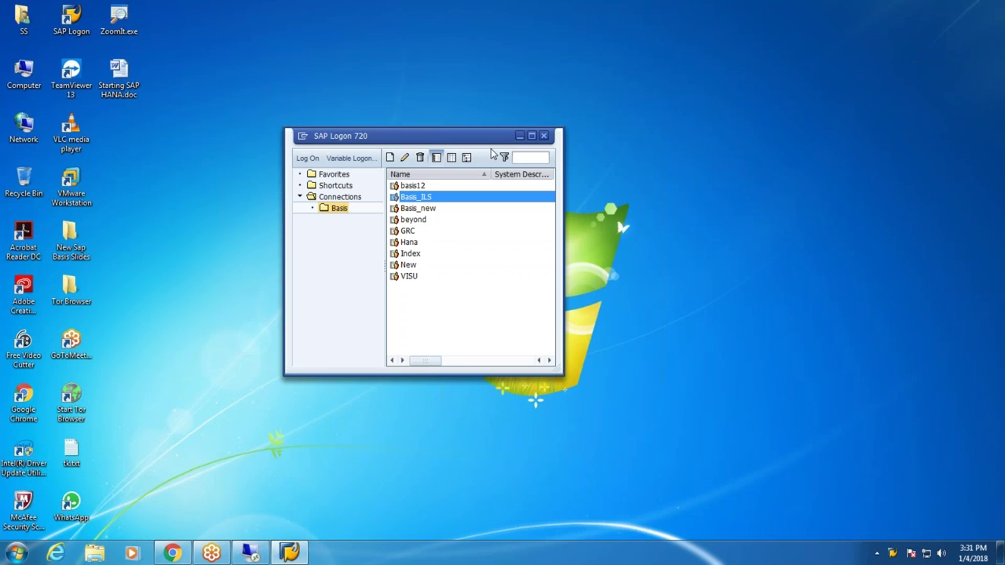
Open the Basis_ILS connection properties and highlight the application server address.
drag(482, 139, 557, 170)
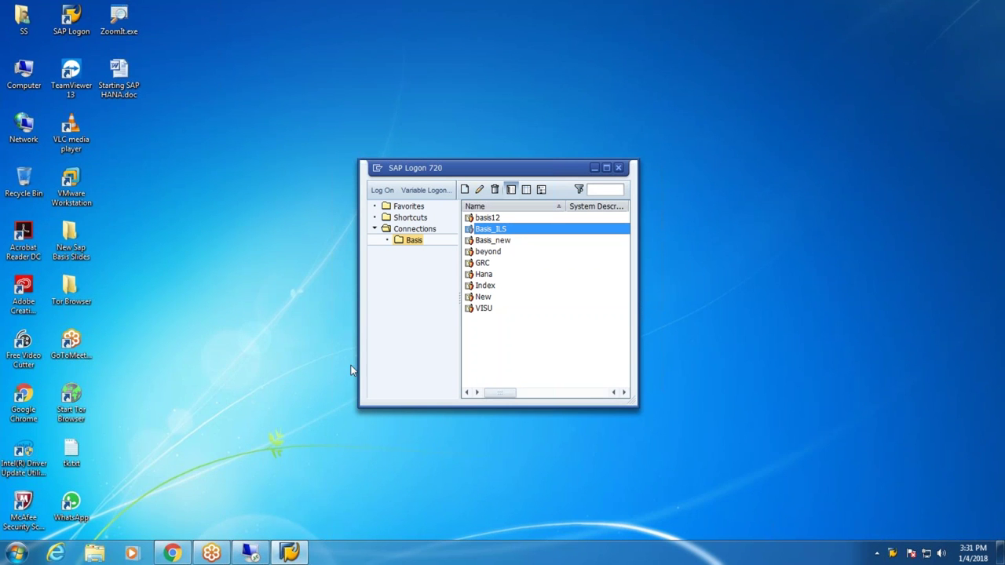
right_click(516, 229)
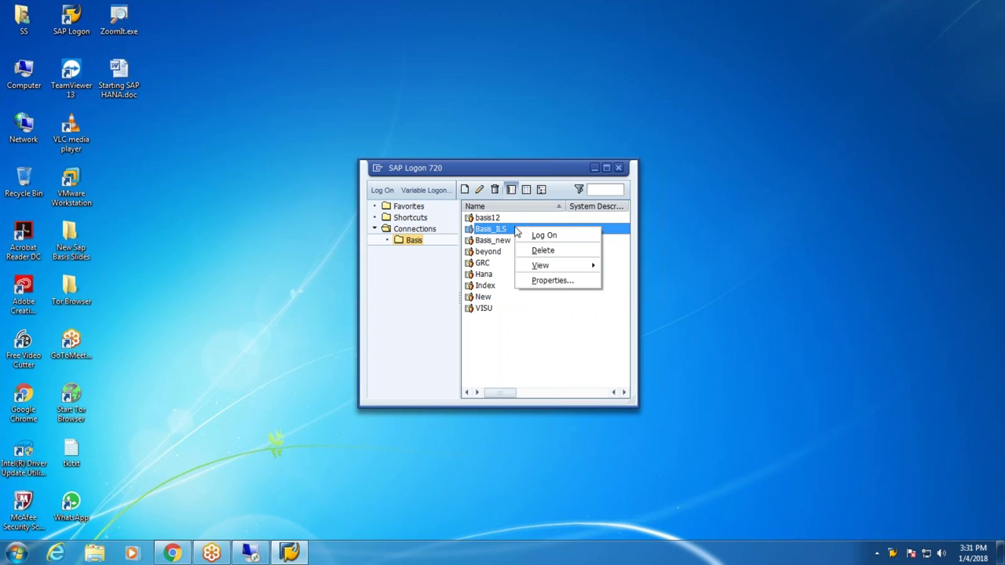
click(560, 284)
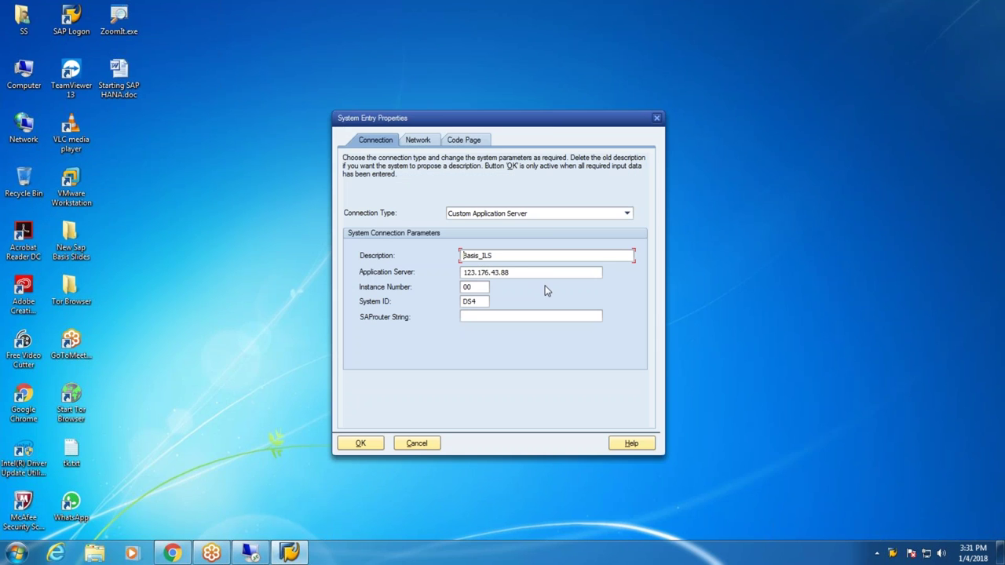
double_click(518, 270)
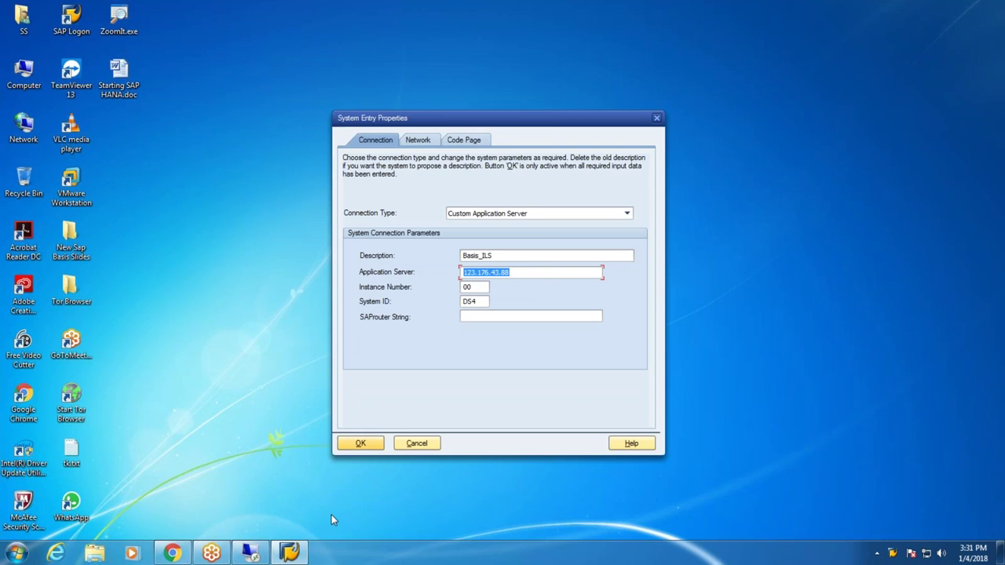
Switch to the remote desktop session and examine its server address at magnified size, keeping the session connected.
click(251, 553)
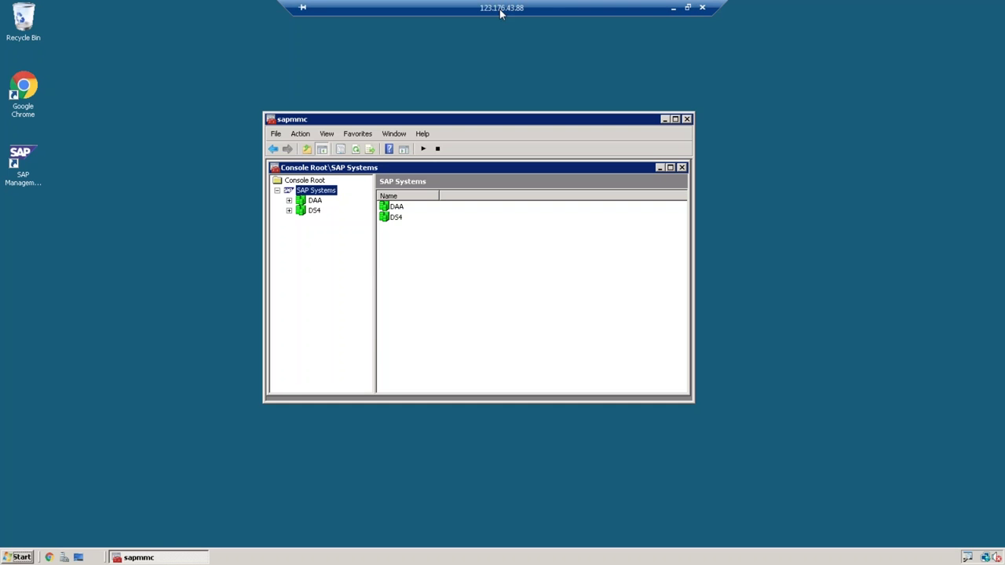
click(702, 7)
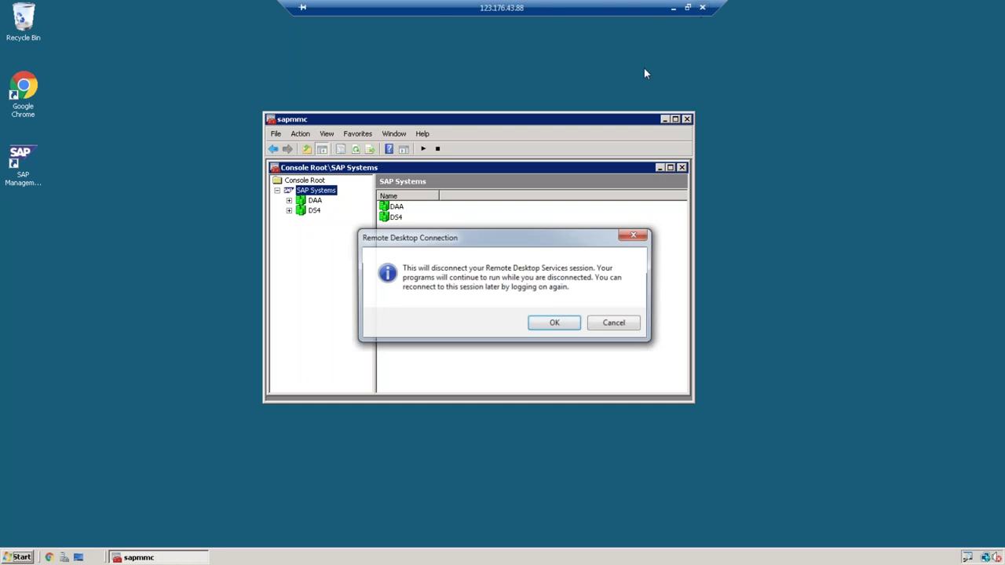
click(617, 325)
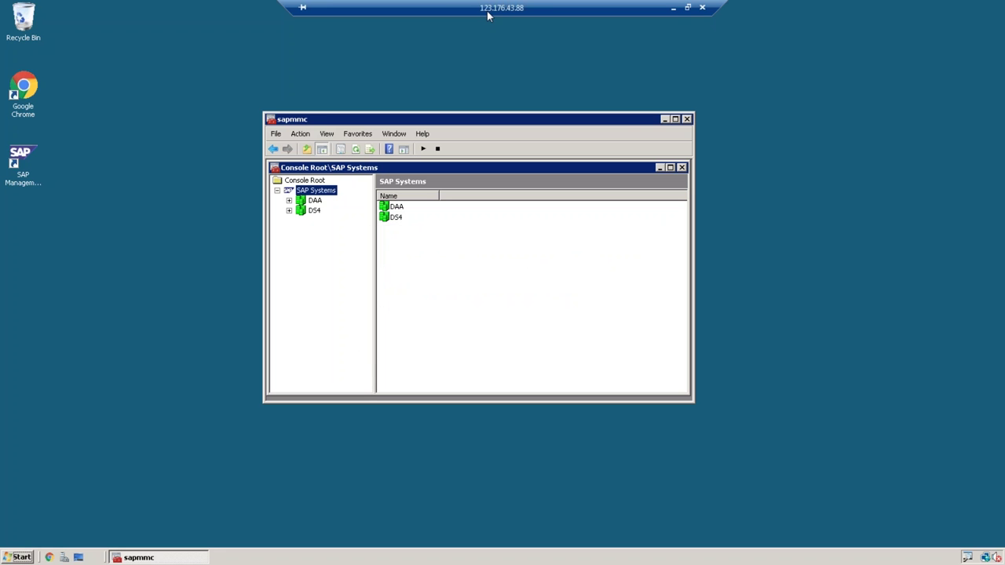
key(super+plus)
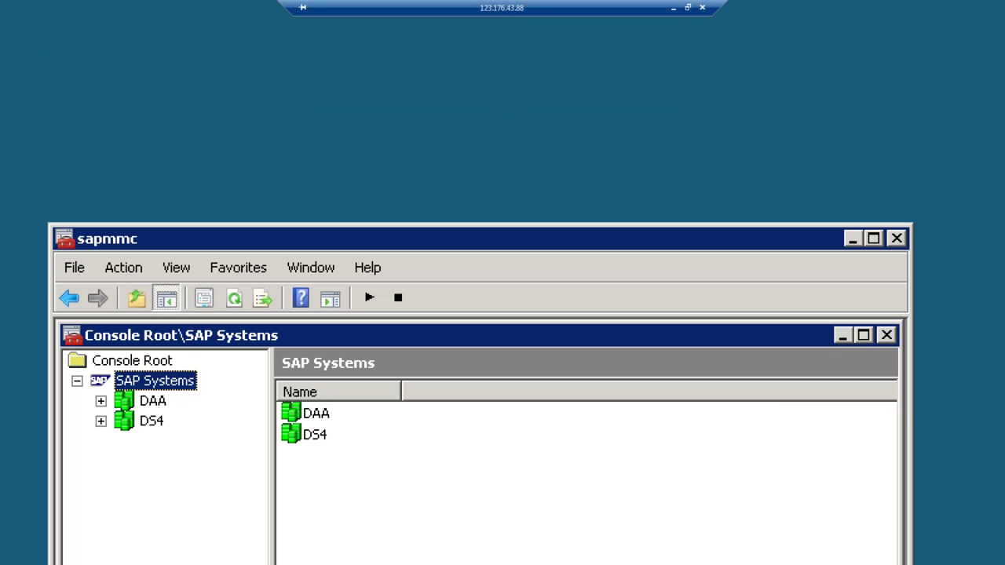
key(super+minus)
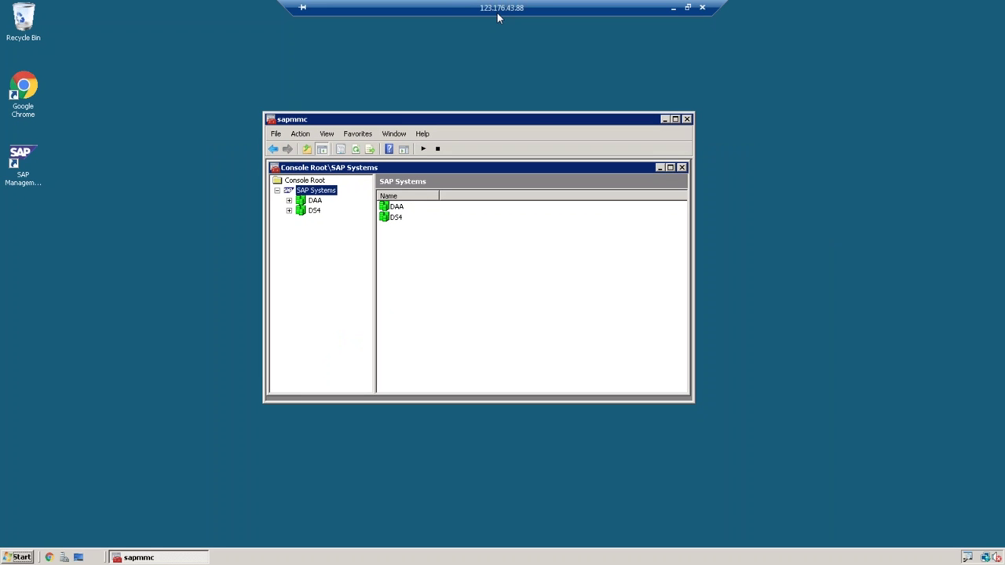
Minimize the remote desktop session and cancel the open Basis_ILS properties.
click(675, 12)
click(536, 270)
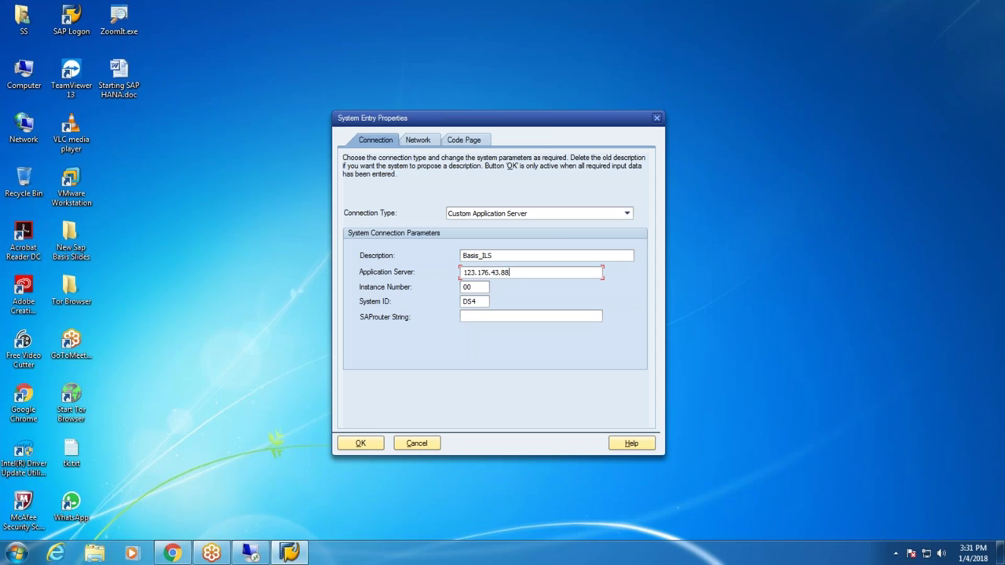
click(425, 446)
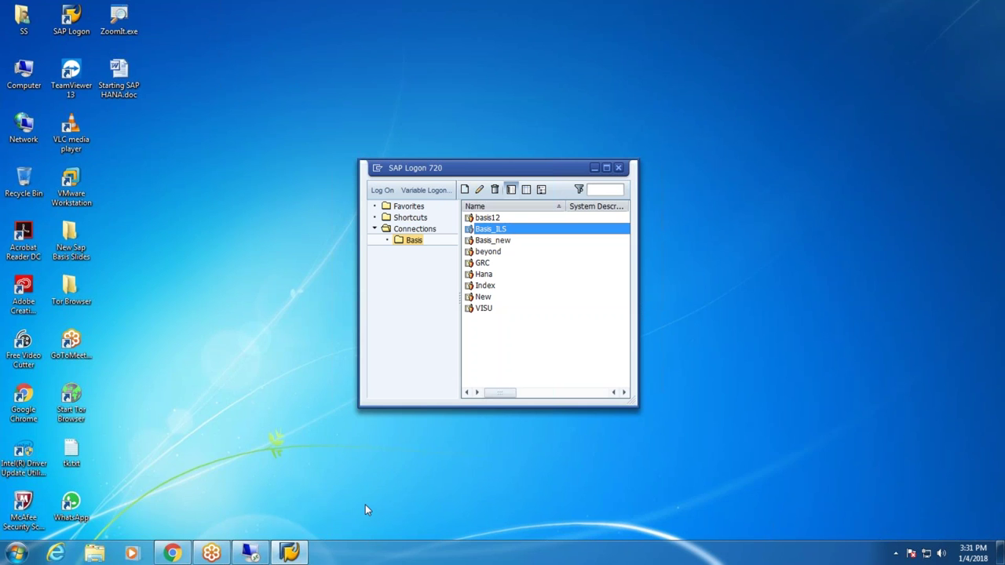
Reopen the Basis_ILS system entry properties to review the connection parameters and cancel the dialog.
drag(497, 174, 432, 172)
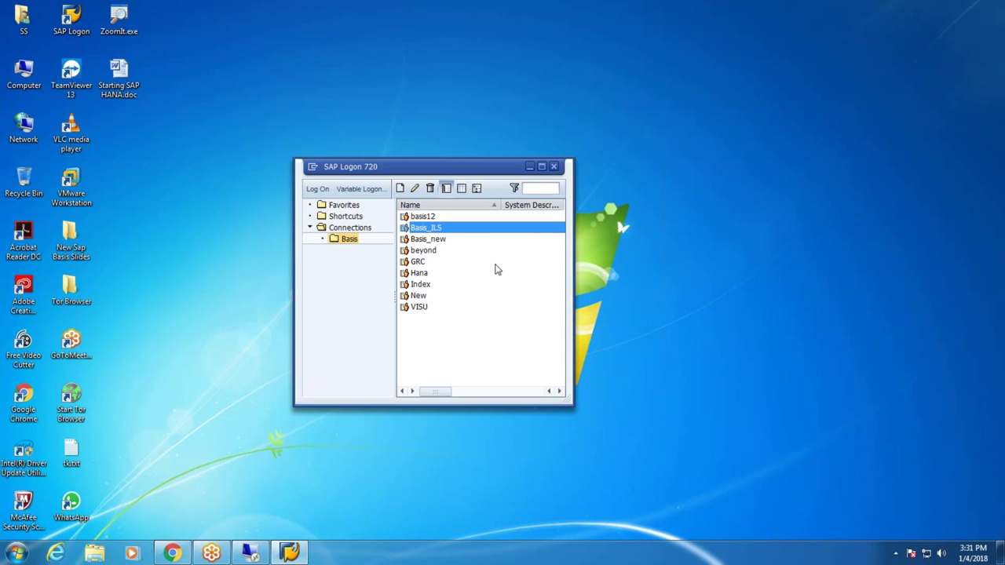
right_click(436, 229)
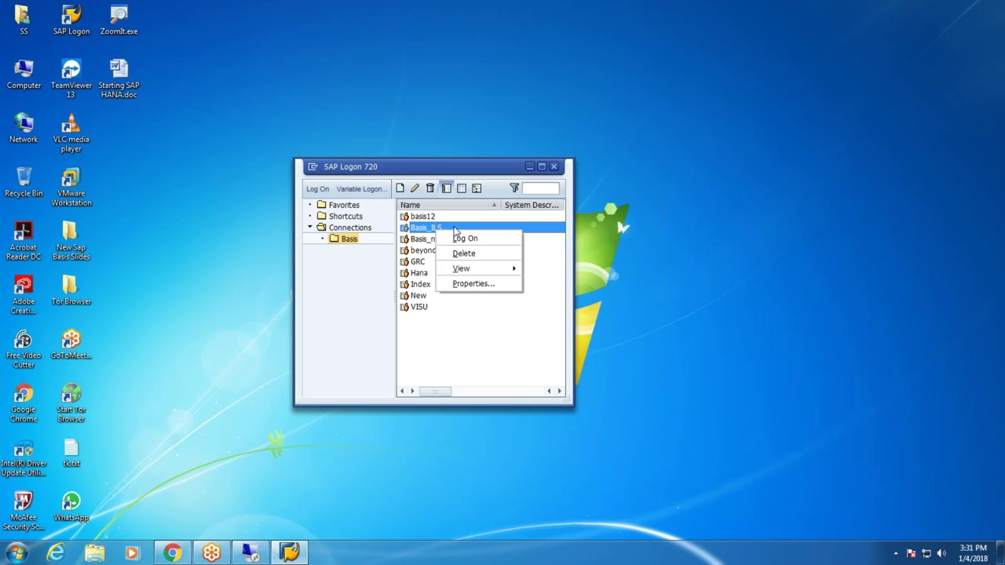
click(490, 286)
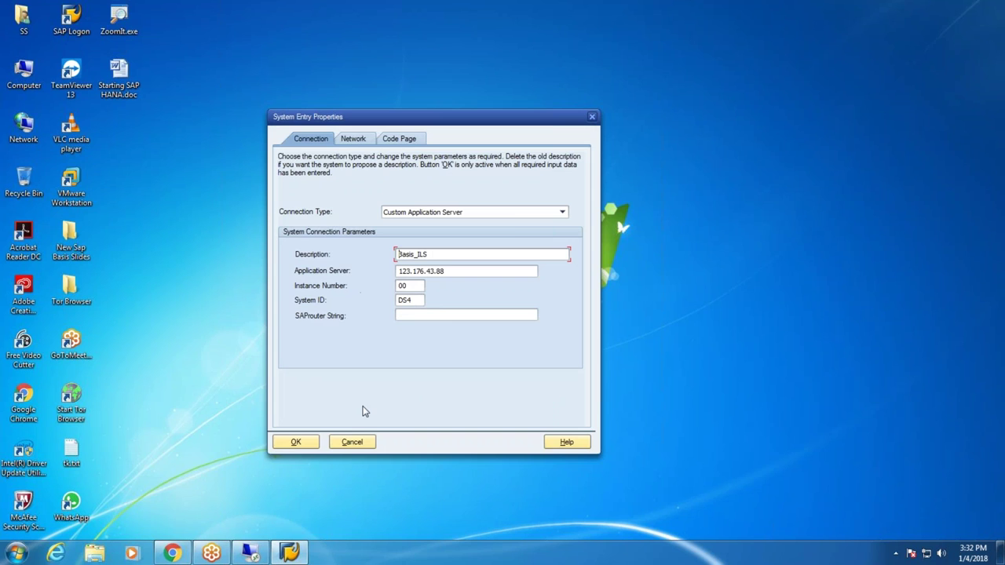
click(360, 441)
Switch to the remote desktop session and minimize the sapmmc window to clear the server desktop.
click(250, 553)
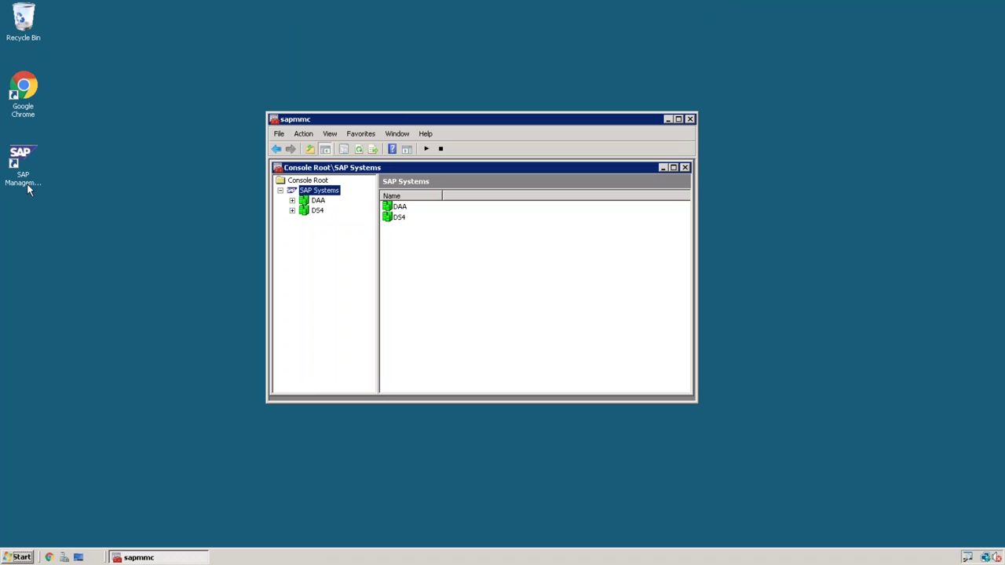
click(27, 183)
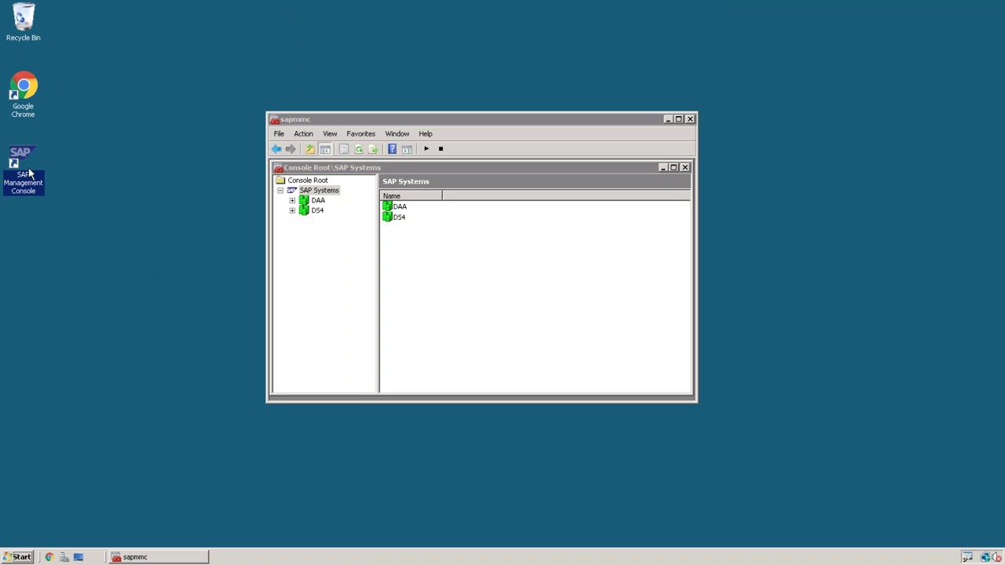
click(28, 19)
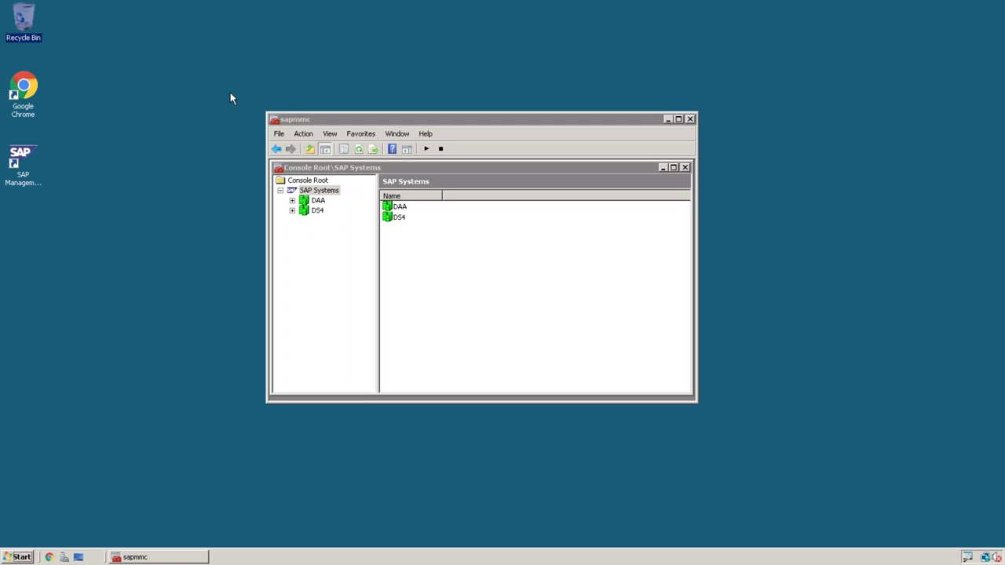
click(92, 56)
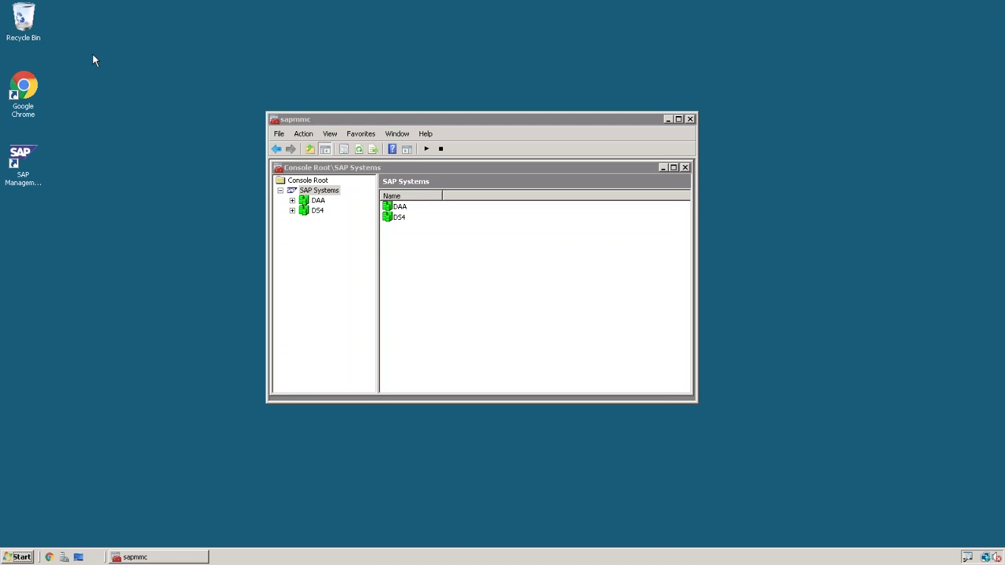
click(24, 181)
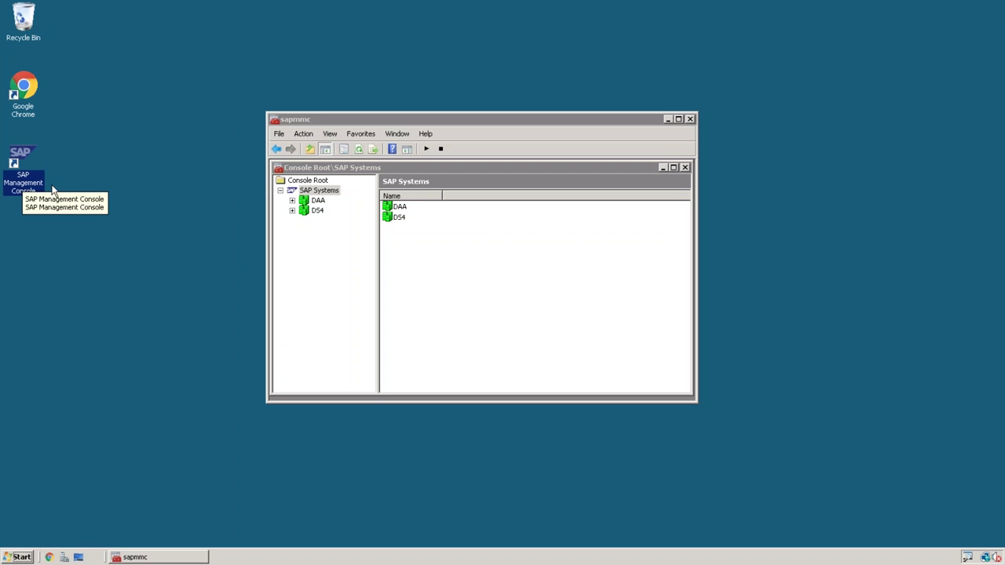
click(20, 22)
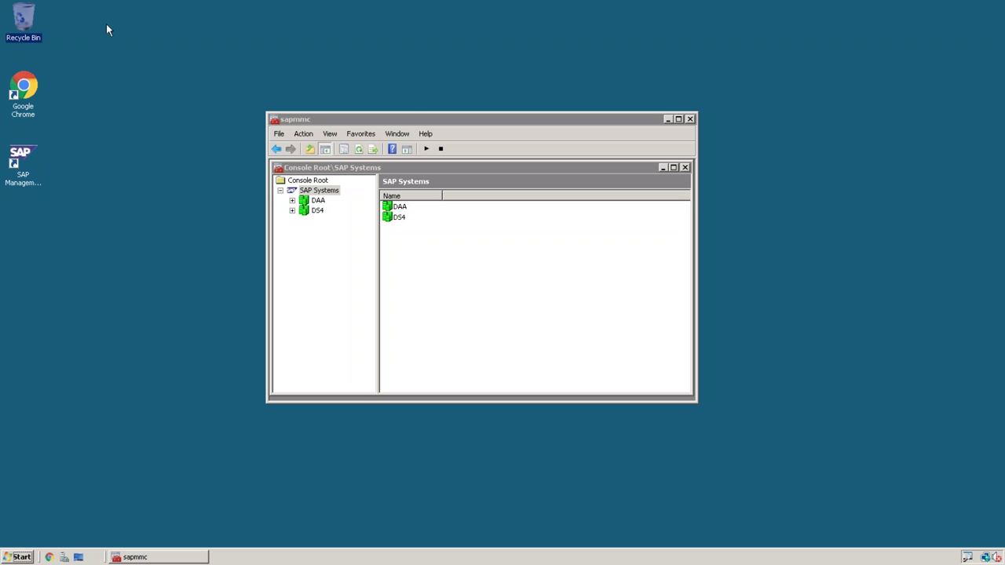
click(668, 119)
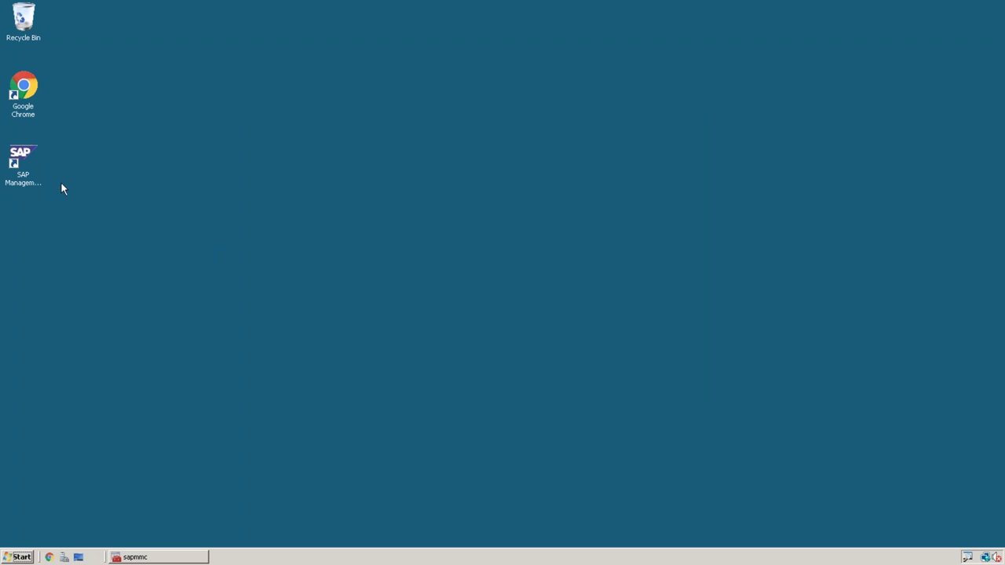
Open the SAP Management Console from its shortcut on the server desktop.
click(27, 186)
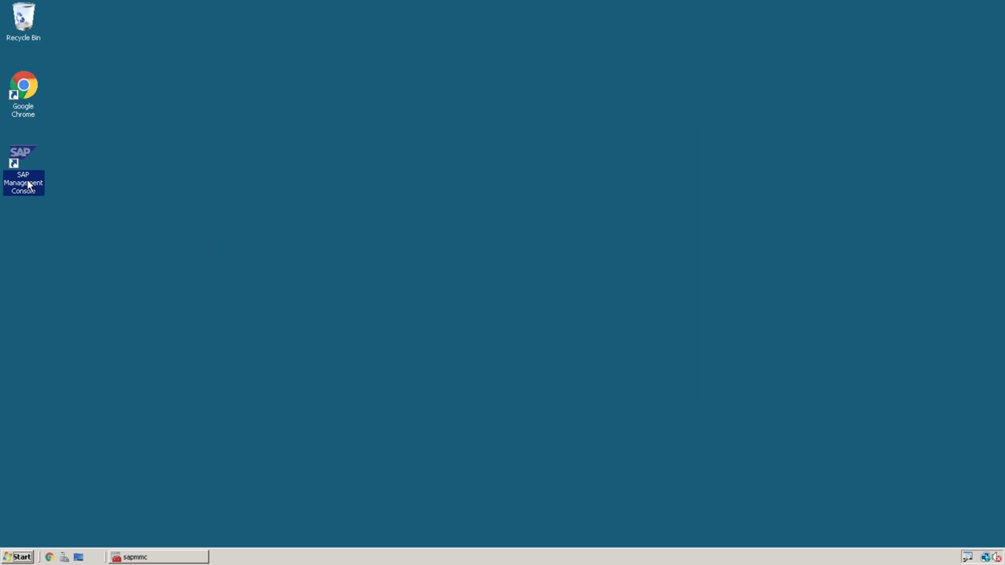
click(270, 263)
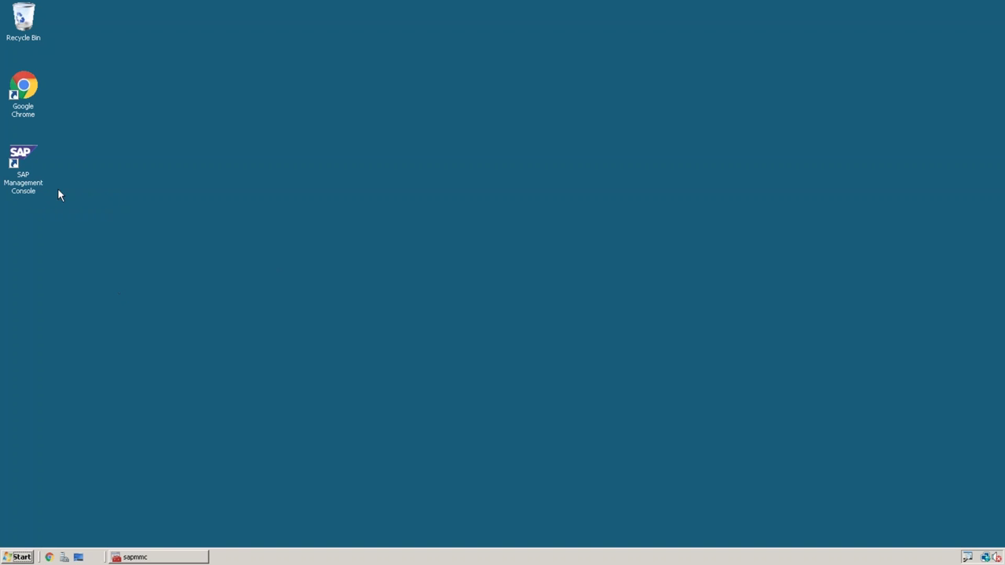
click(28, 192)
double_click(29, 191)
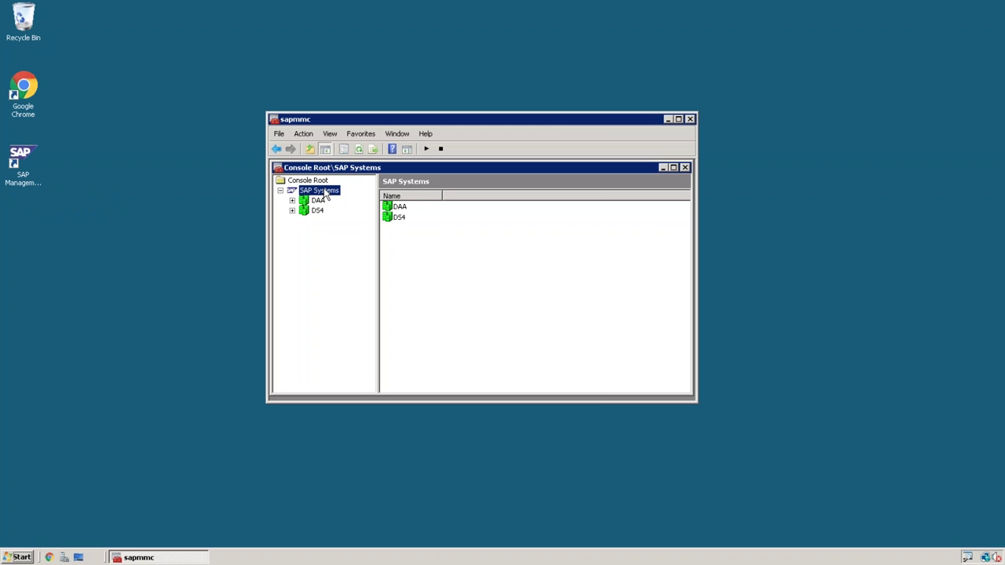
Issue the Stop task for all SAP Systems in the console and accept the stop dialog.
right_click(324, 190)
mouse_move(355, 254)
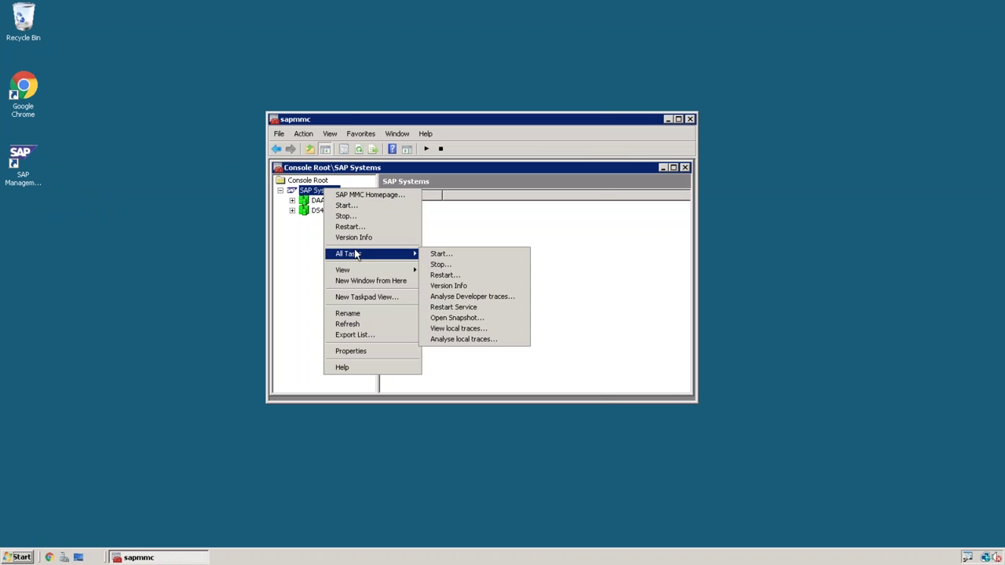
click(444, 265)
click(430, 399)
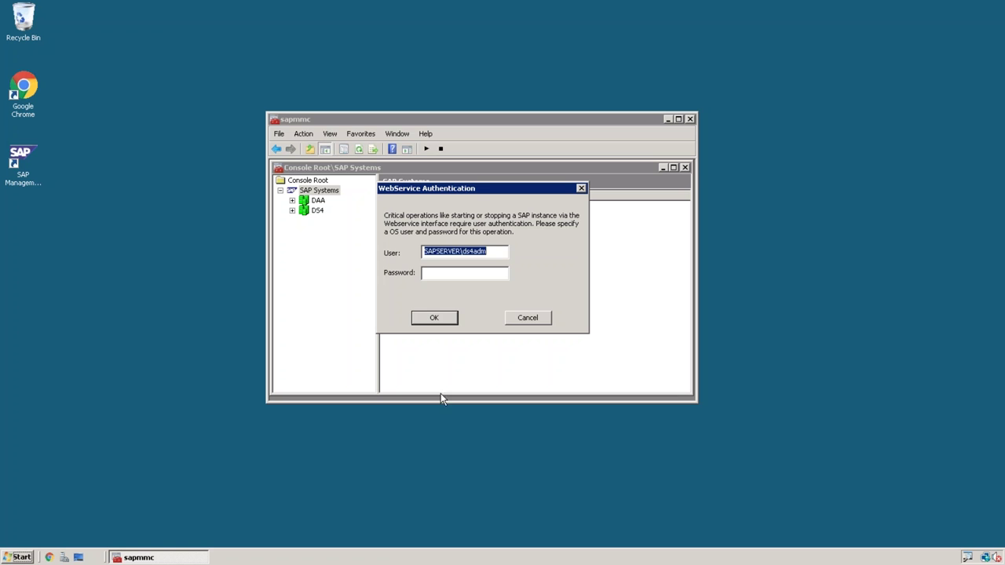
Authorize the stop by entering the ds4adm user's password in the WebService Authentication dialog and confirming it.
click(444, 274)
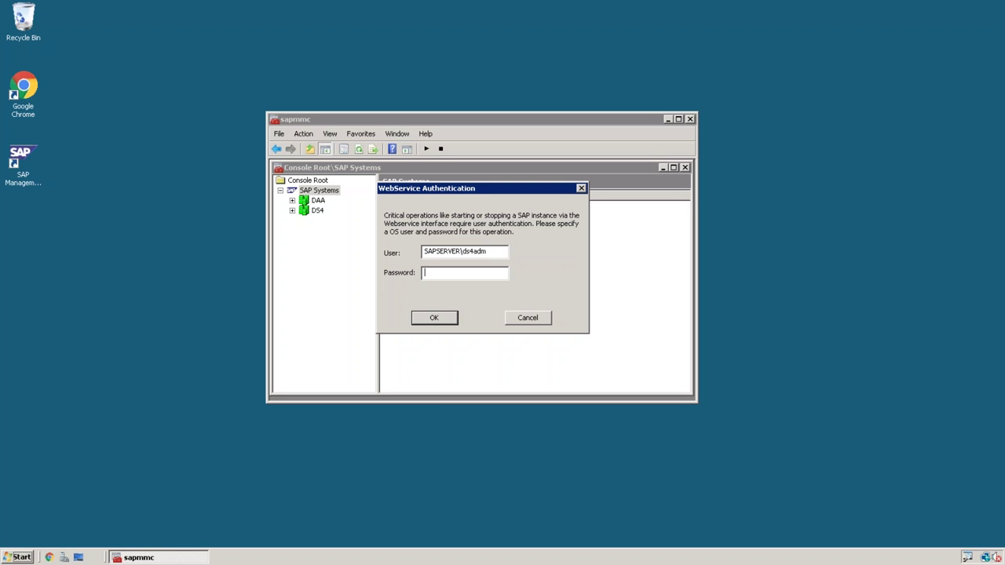
text(*********)
key(shift+Tab)
key(Tab)
text(*****)
key(Return)
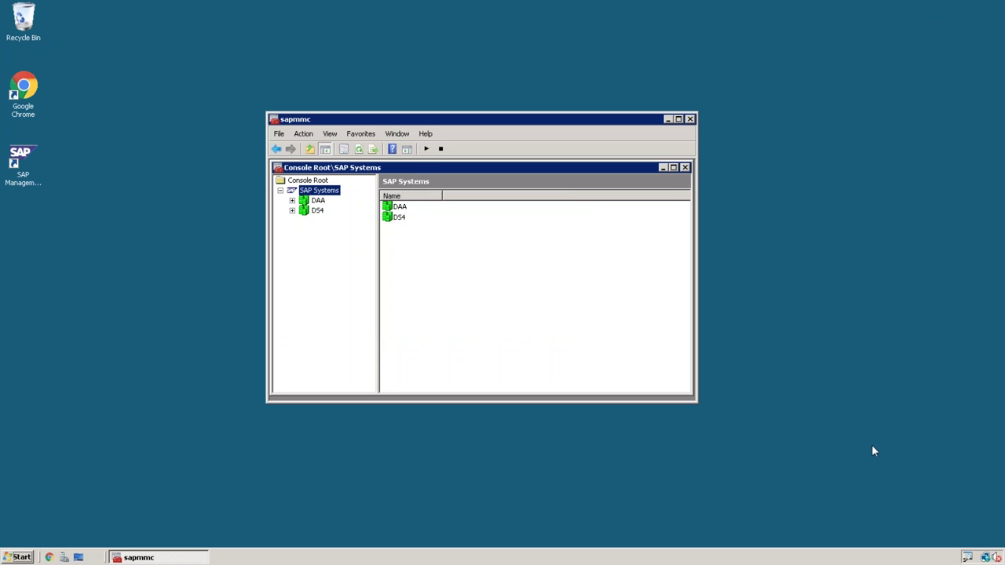
Select the DS4 system to check its instances, and close the console without saving its settings.
key(Down)
key(Down)
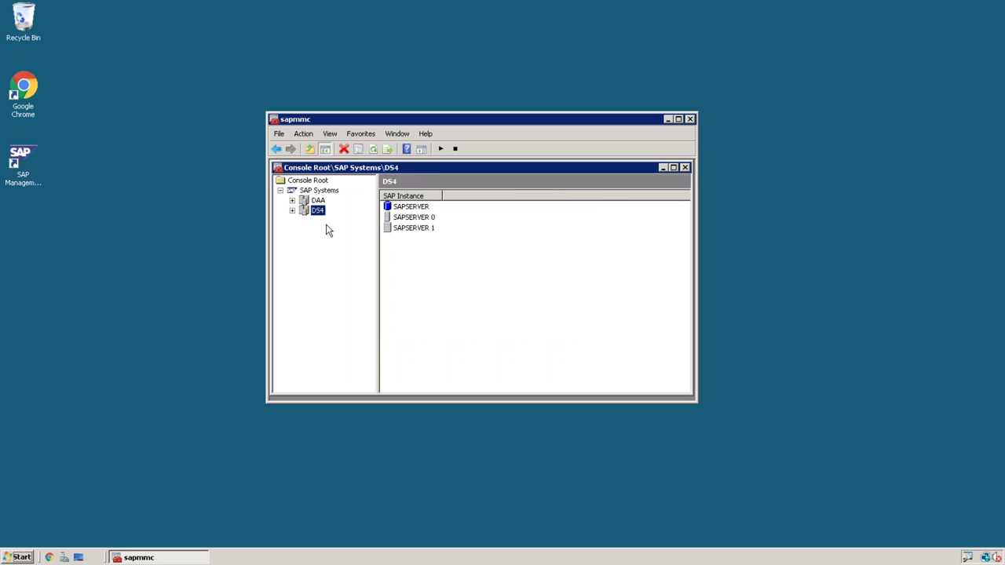
key(alt+F4)
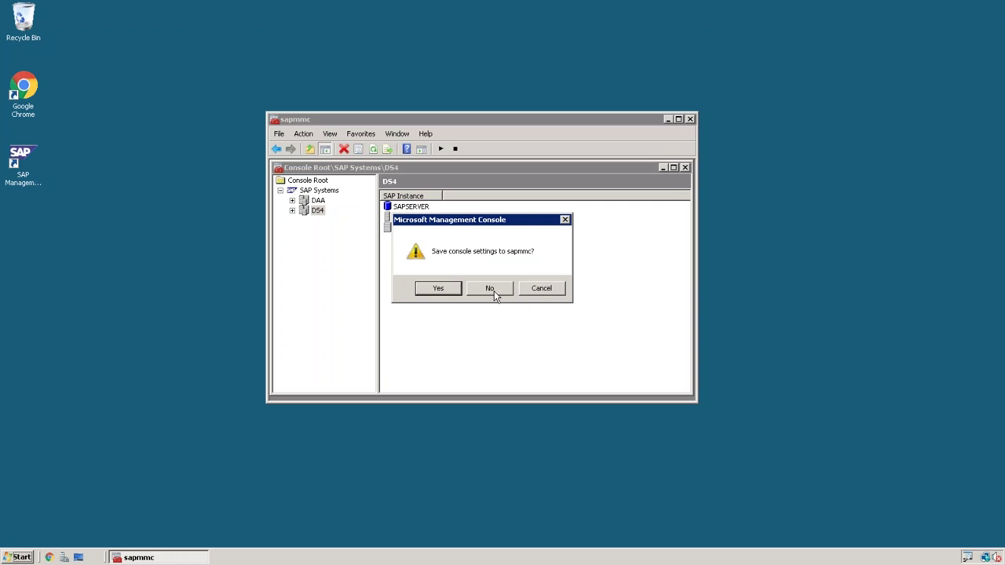
click(491, 288)
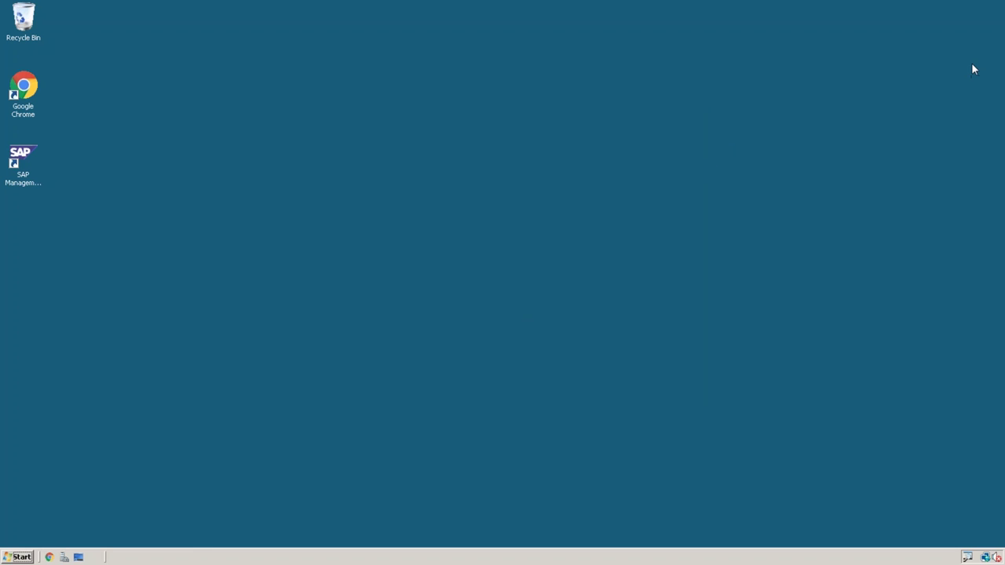
Refresh the server desktop and minimize the remote desktop session.
right_click(321, 163)
click(353, 192)
mouse_move(500, 7)
mouse_move(660, 5)
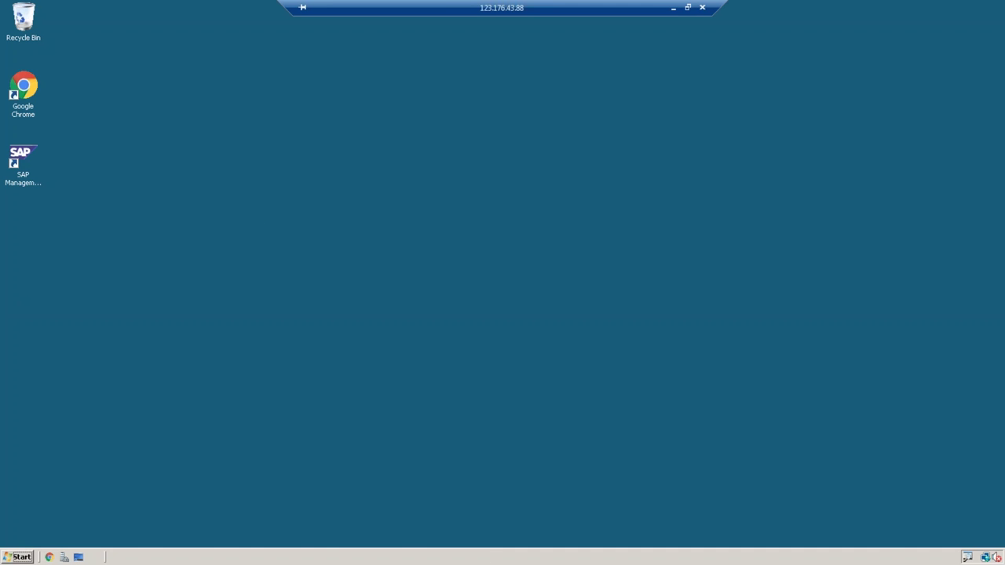
click(673, 9)
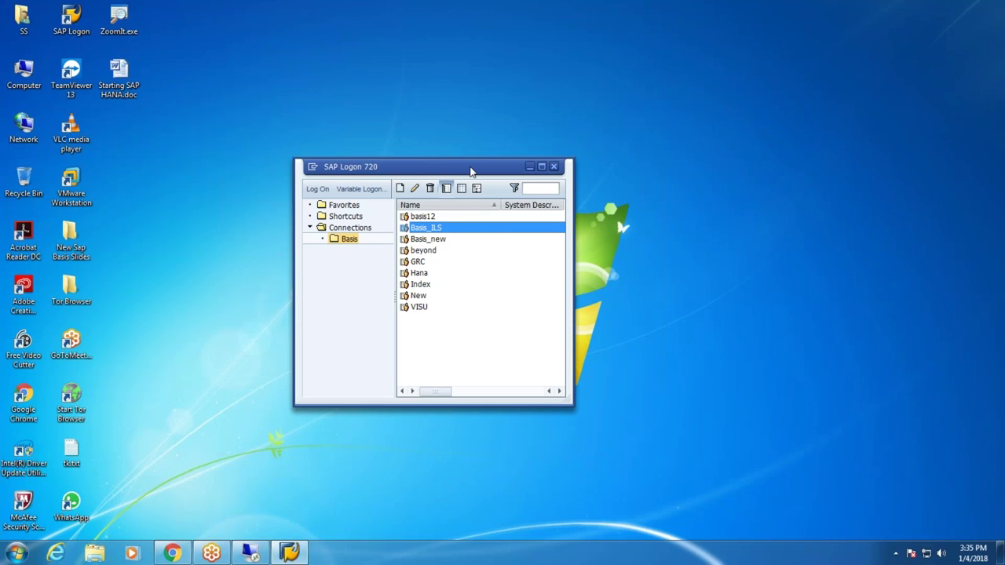
Try to log on to the Basis_ILS system from SAP Logon and decline the detailed error description.
drag(471, 171, 539, 183)
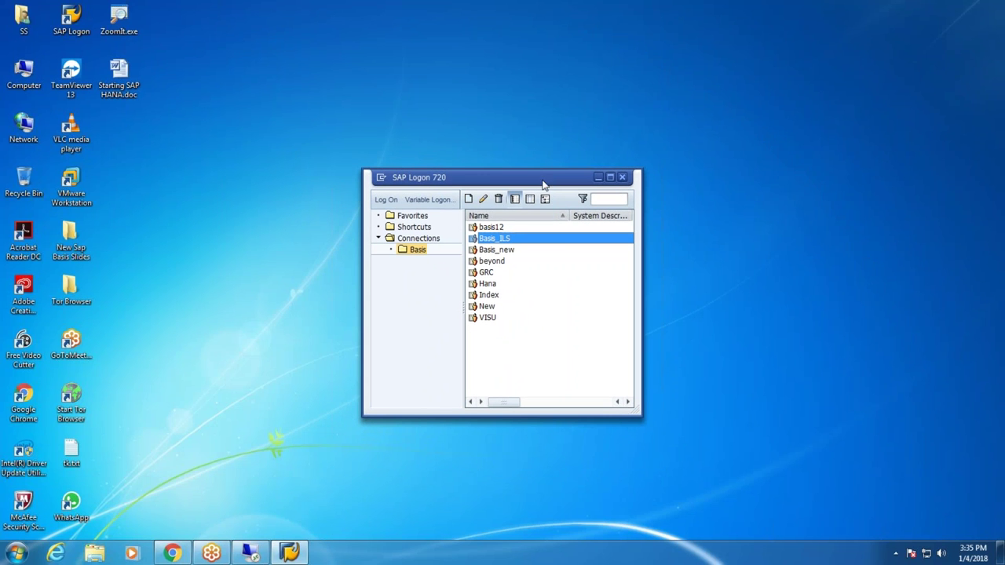
double_click(507, 242)
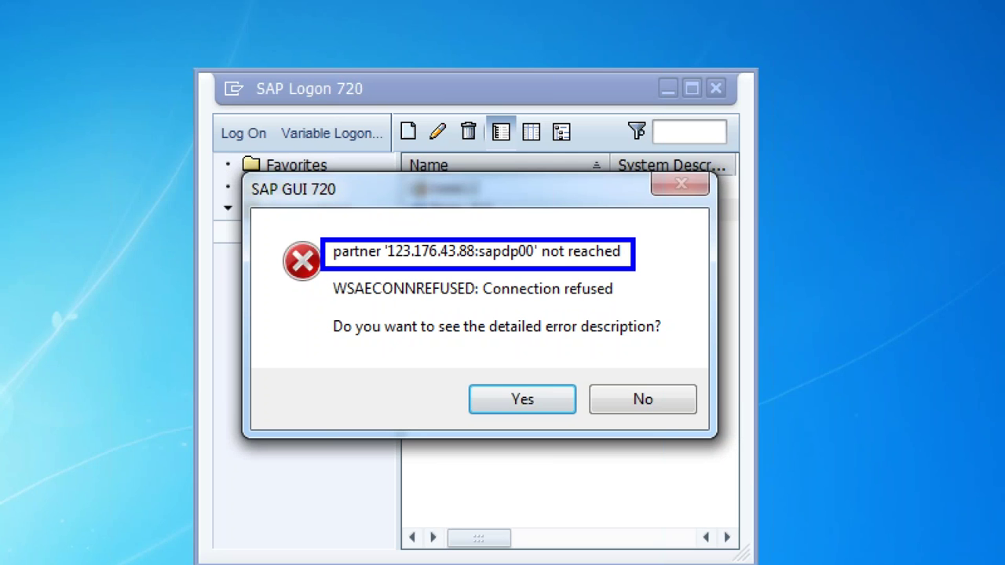
mouse_move(589, 234)
mouse_down()
mouse_move(674, 229)
mouse_move(659, 355)
mouse_up()
mouse_move(588, 202)
mouse_down()
mouse_move(589, 237)
mouse_move(653, 234)
mouse_up()
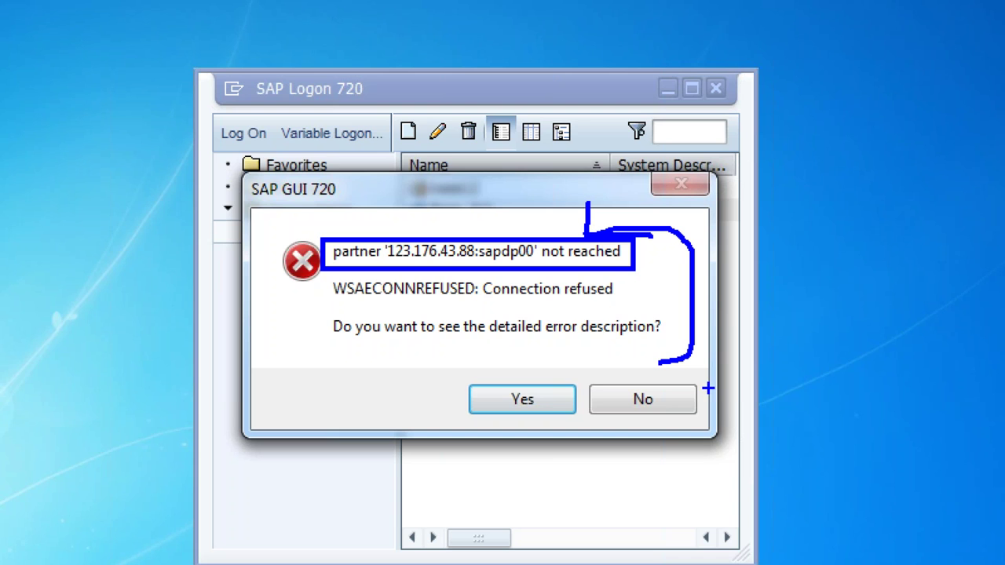
key(Escape)
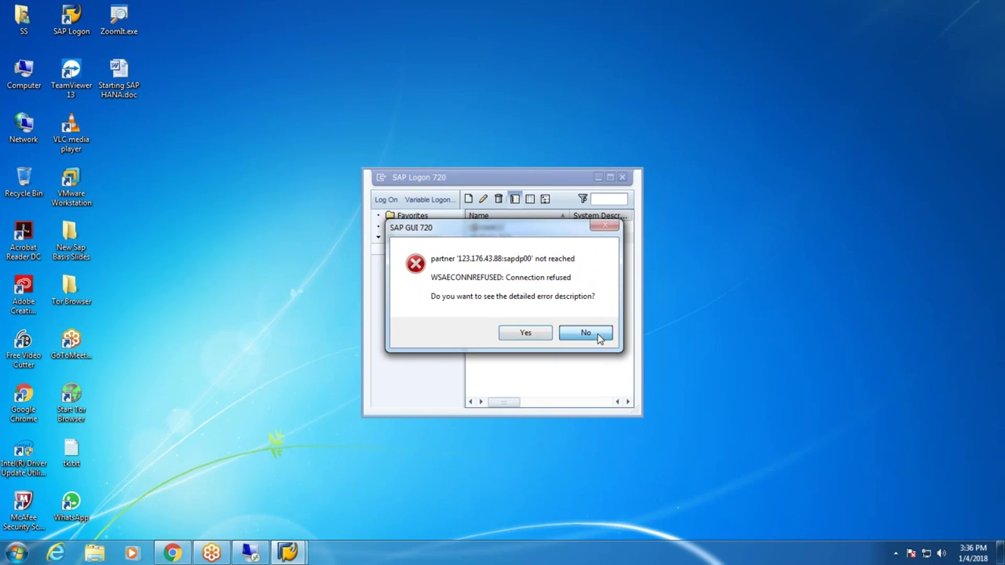
click(587, 333)
Open the Basis_ILS properties, compare the application server address with the remote desktop session's address, and close the dialog.
mouse_move(528, 186)
mouse_down()
mouse_move(469, 183)
mouse_move(554, 182)
mouse_move(527, 185)
mouse_up()
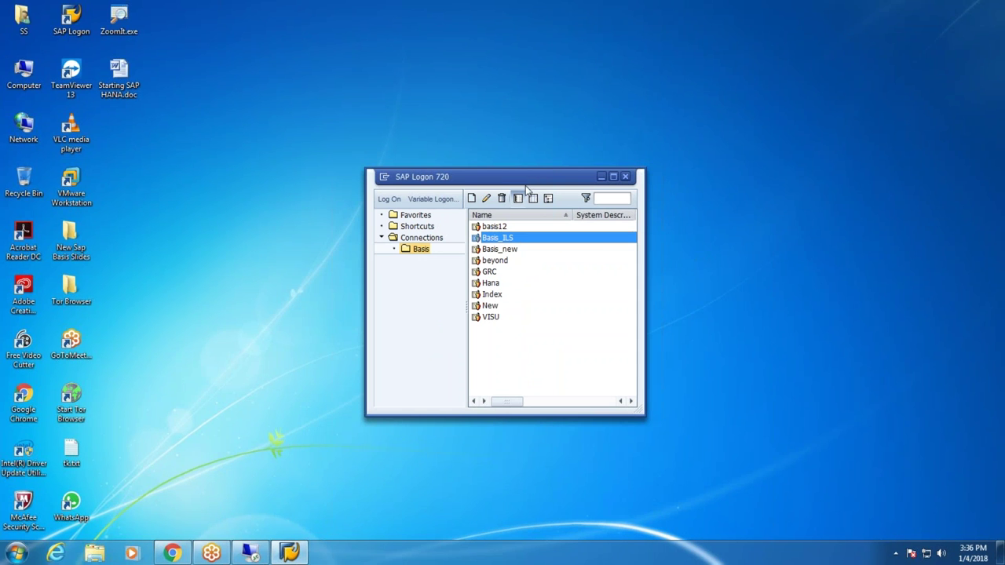
right_click(516, 238)
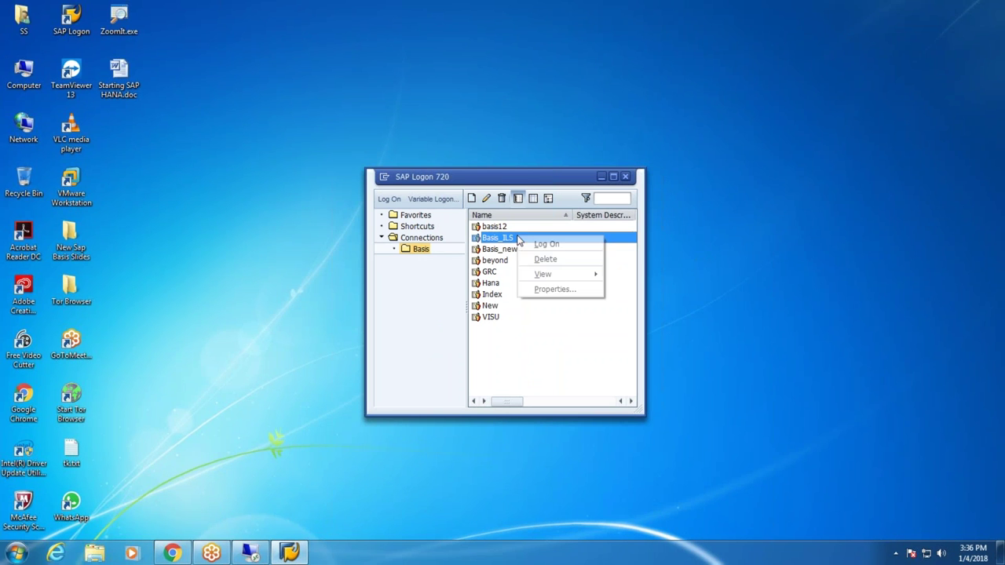
click(552, 290)
key(Tab)
click(526, 280)
click(249, 553)
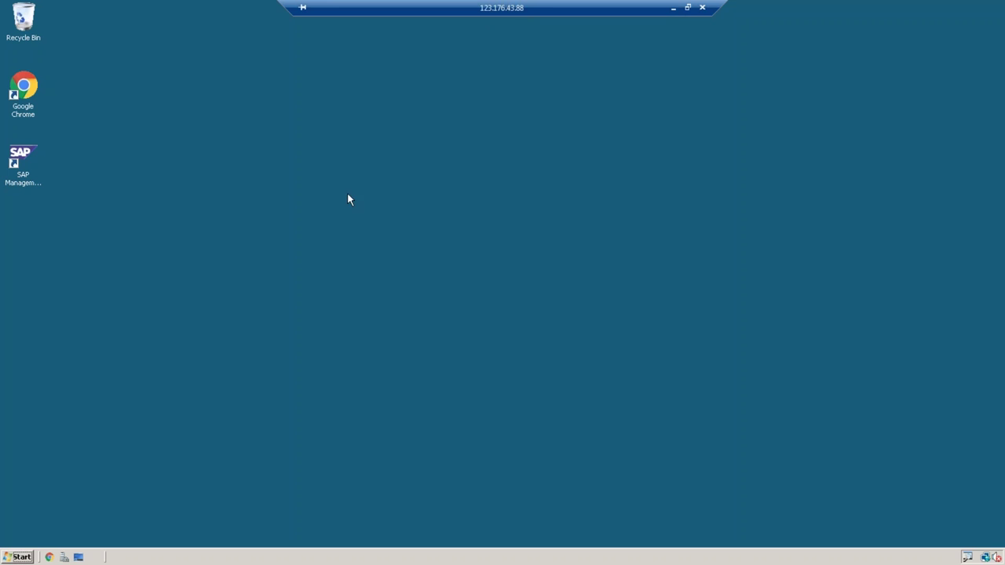
click(673, 8)
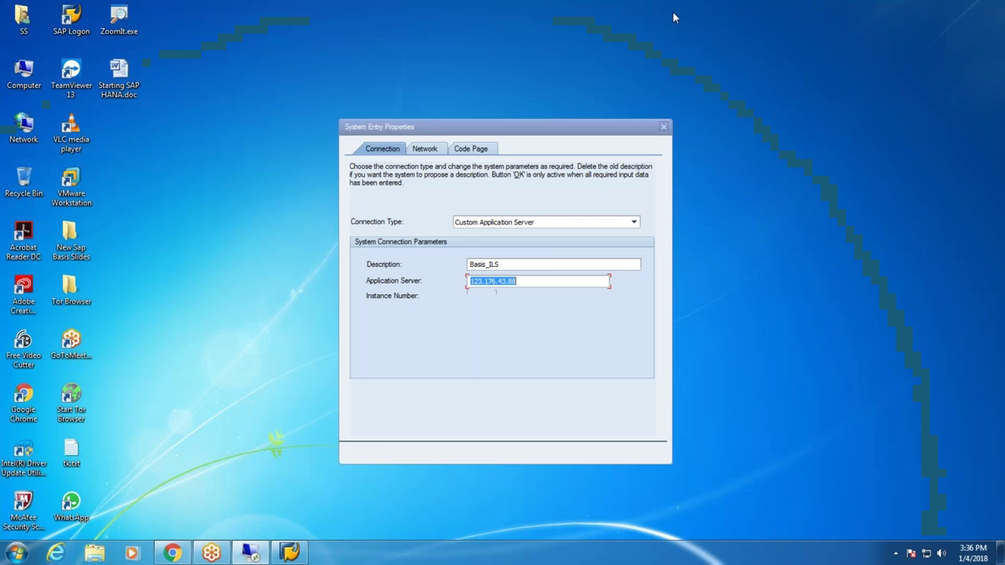
click(365, 453)
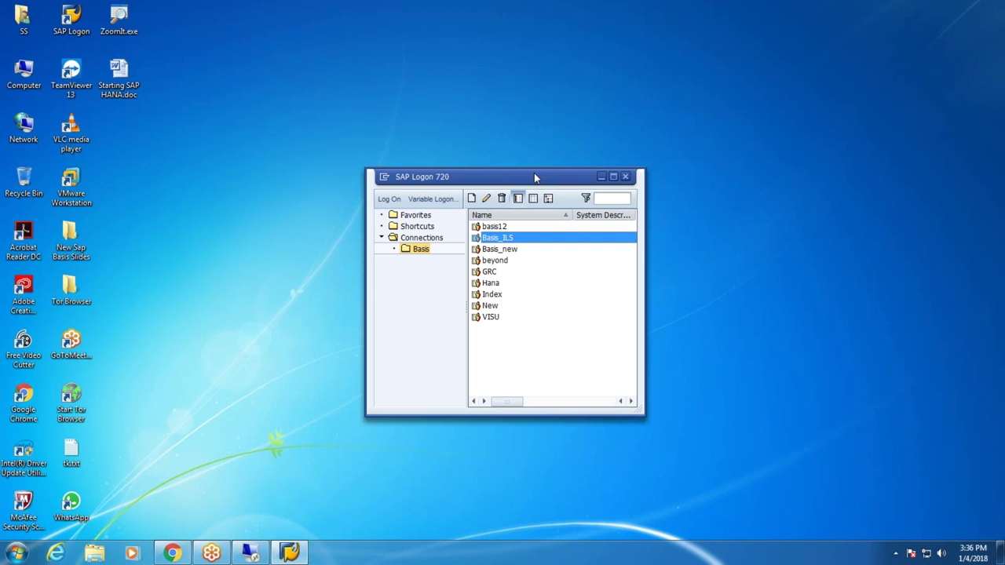
Minimize SAP Logon and refresh the local desktop.
click(601, 176)
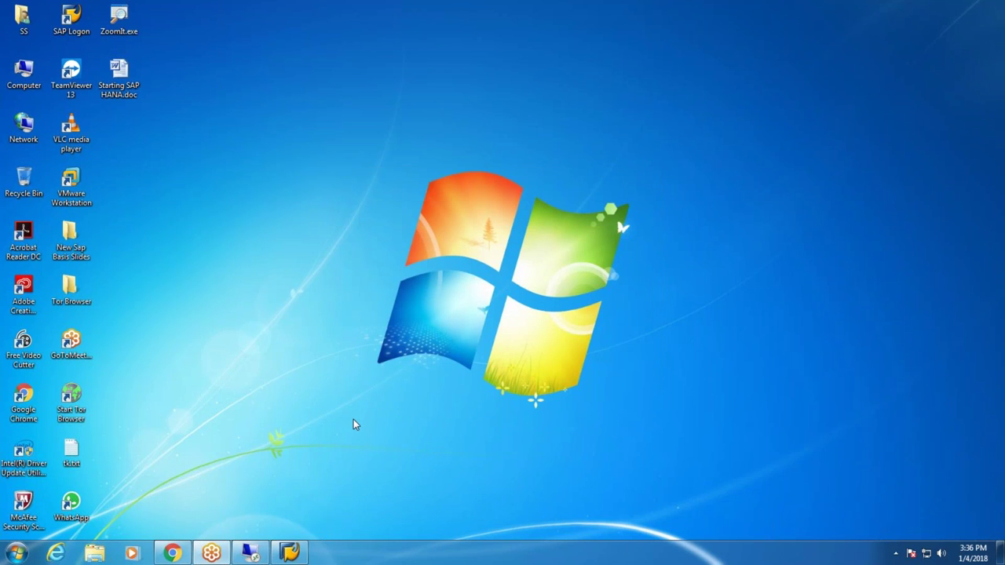
right_click(284, 273)
click(318, 310)
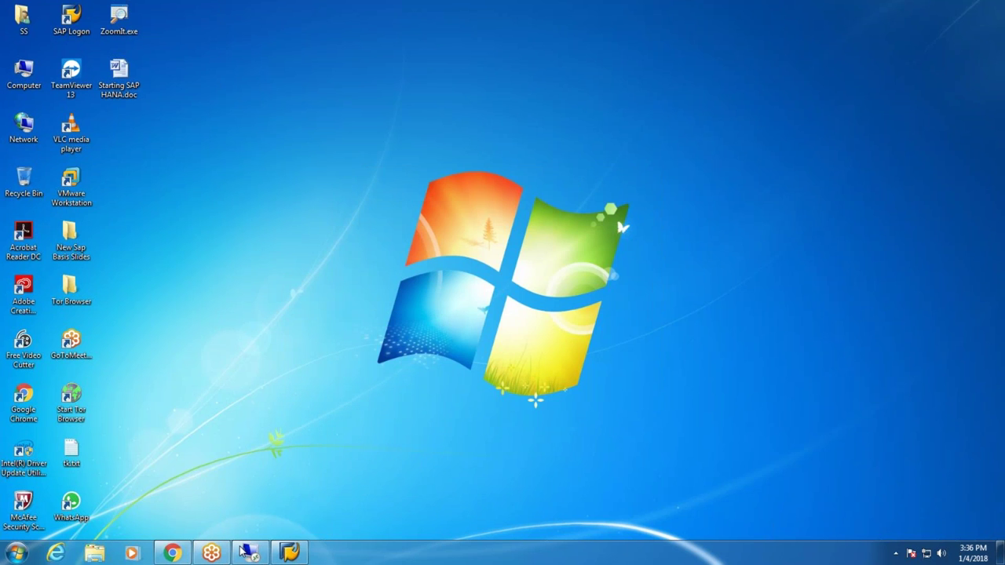
Switch to the remote desktop session, open the SAP Management Console, and move its window nearer the desktop's center.
click(253, 555)
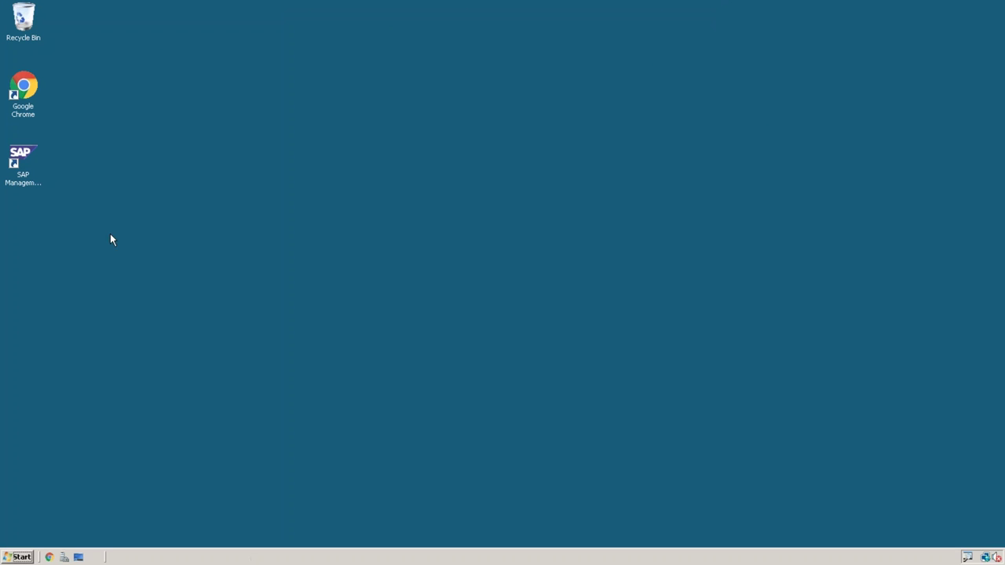
click(30, 181)
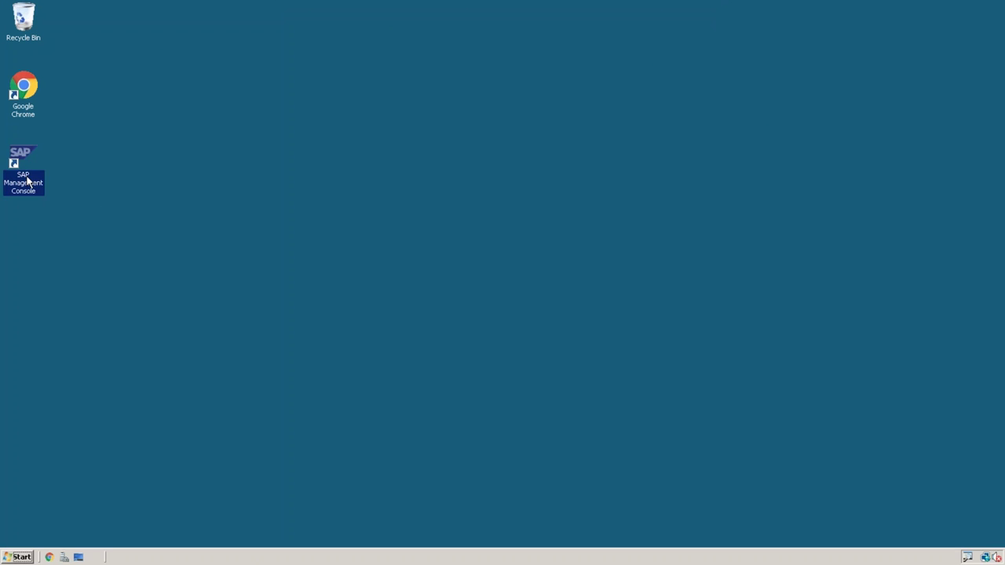
click(538, 307)
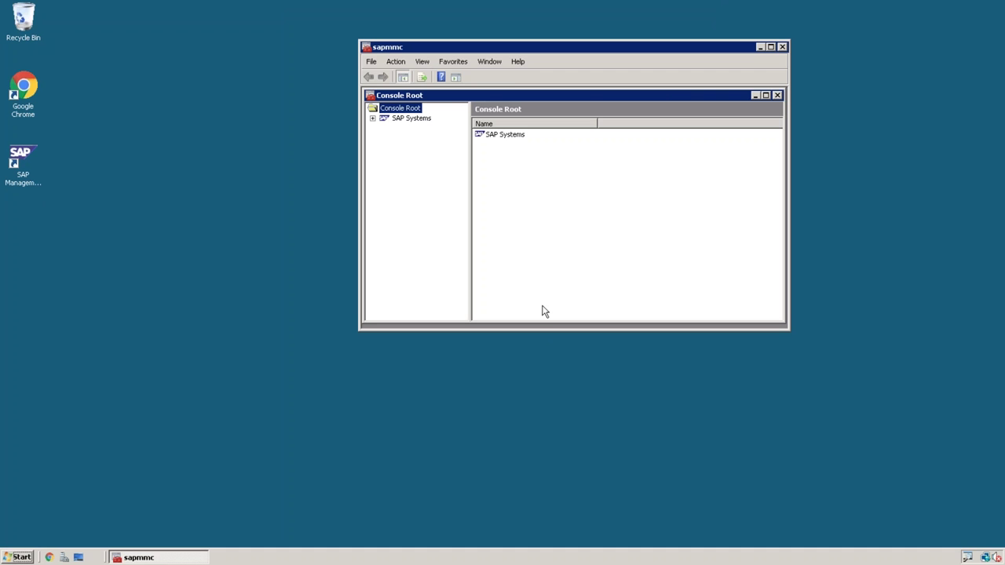
drag(529, 49, 441, 89)
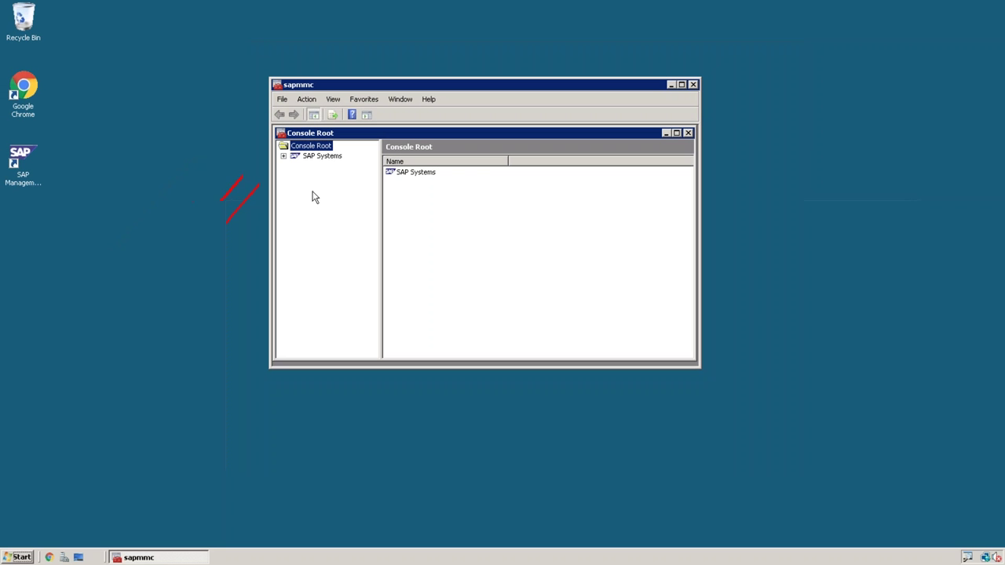
Expand SAP Systems and examine the status and instances of the DAA and DS4 systems.
click(284, 157)
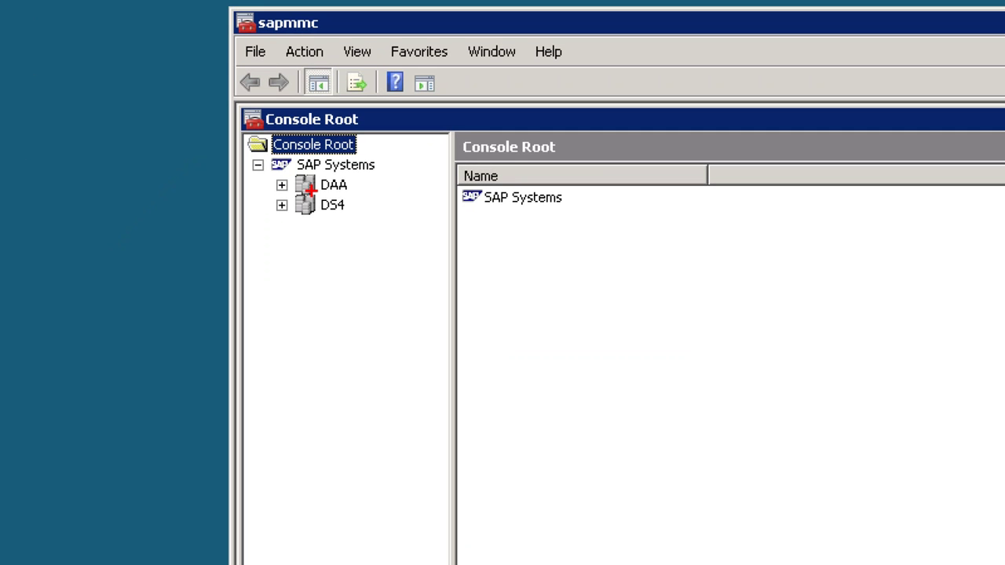
drag(317, 176, 359, 194)
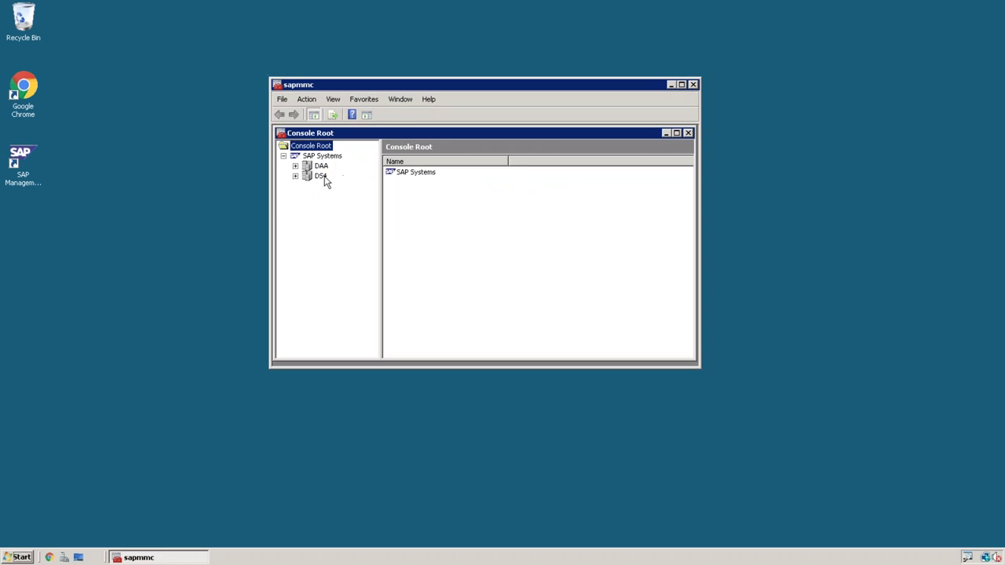
click(333, 205)
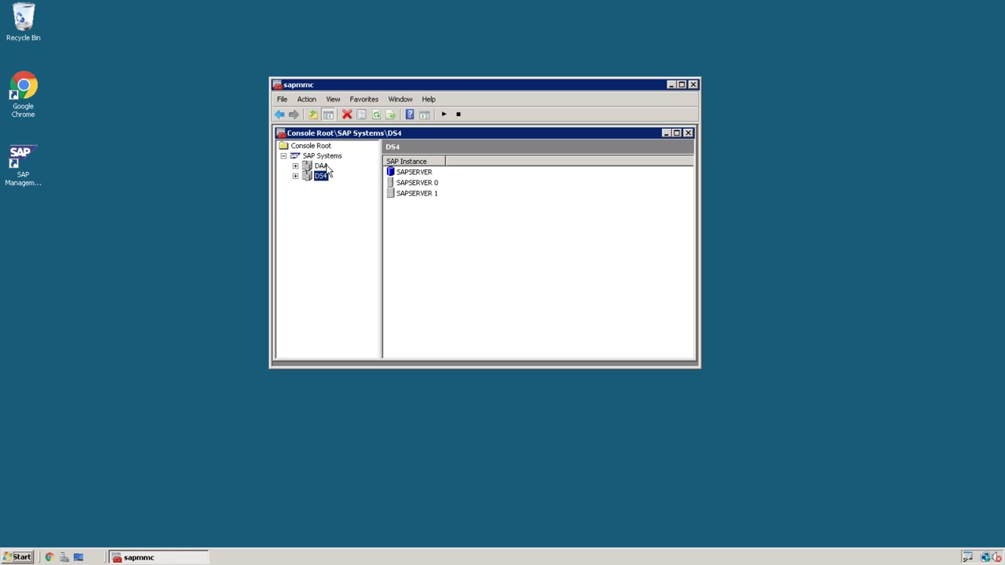
click(321, 167)
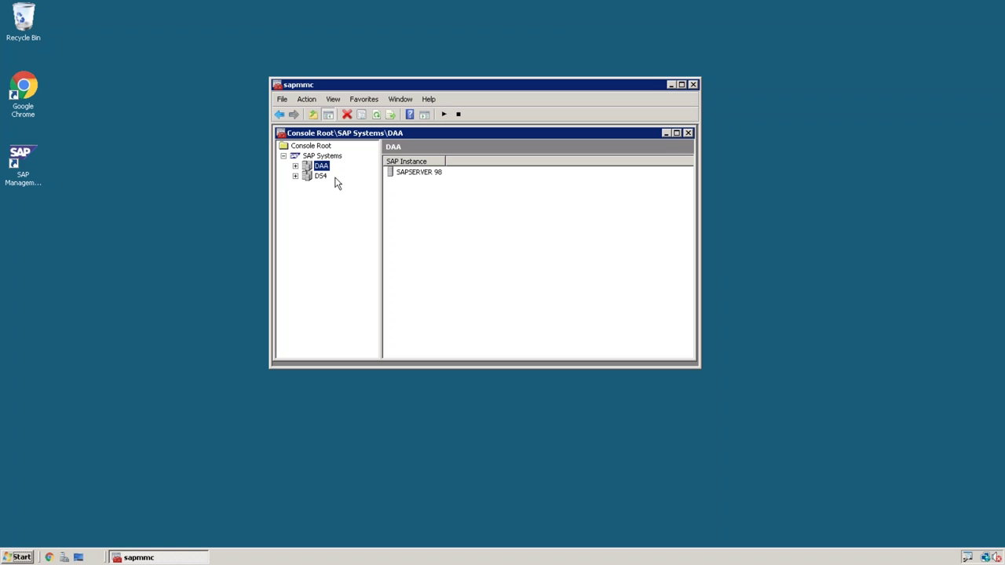
click(323, 178)
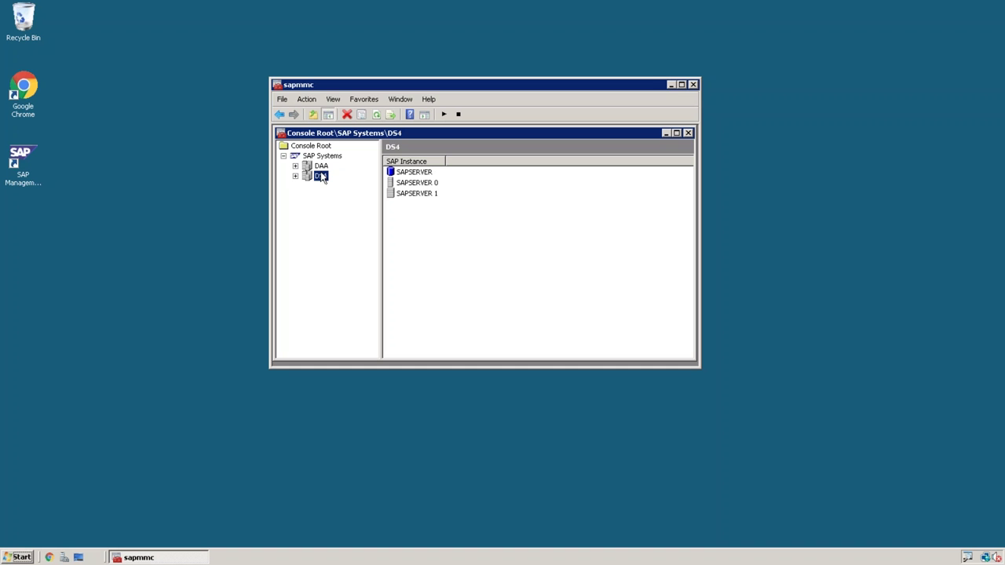
Issue the Start task for the DS4 system and accept the 300-second start timeout period.
right_click(322, 179)
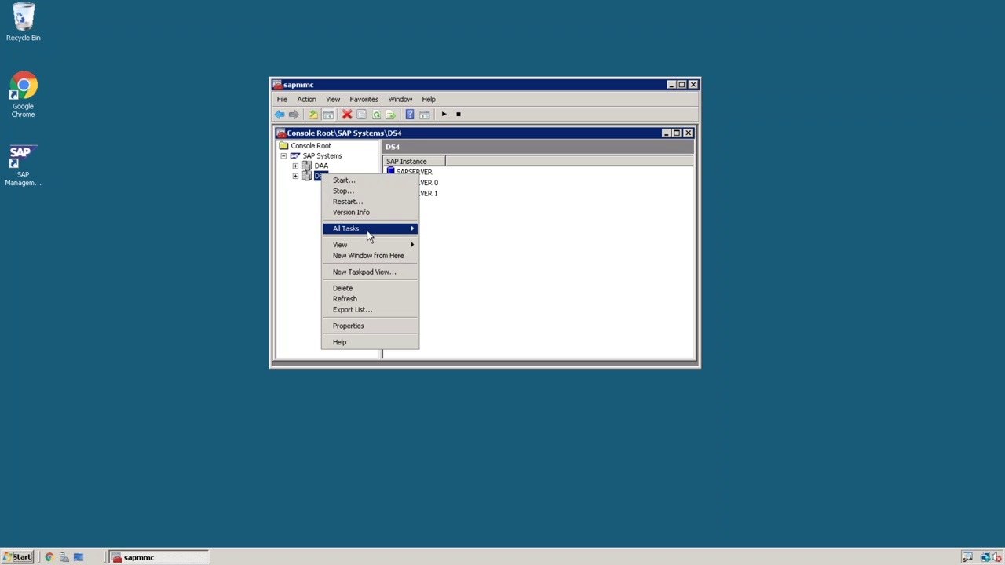
mouse_move(368, 234)
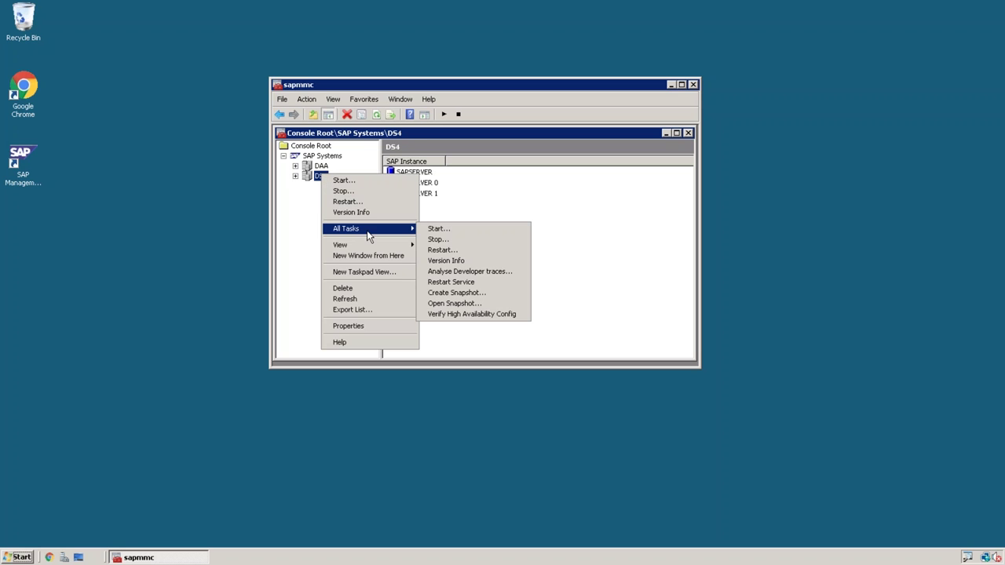
click(451, 229)
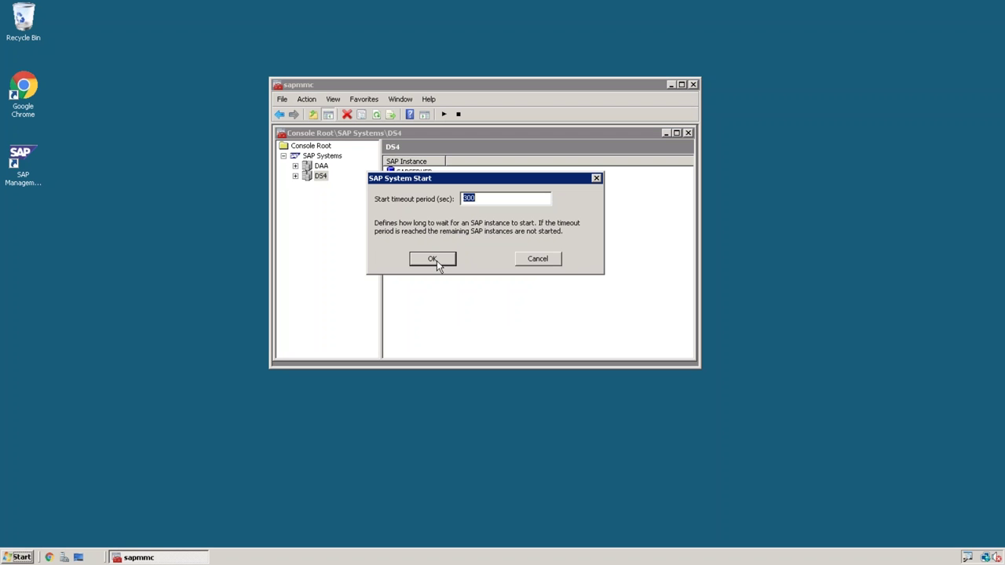
click(475, 199)
double_click(477, 199)
click(486, 198)
drag(479, 198, 463, 199)
click(487, 197)
click(432, 261)
Authorize the DS4 start by entering the ds4adm user's password, and minimize the remote desktop session.
key(Tab)
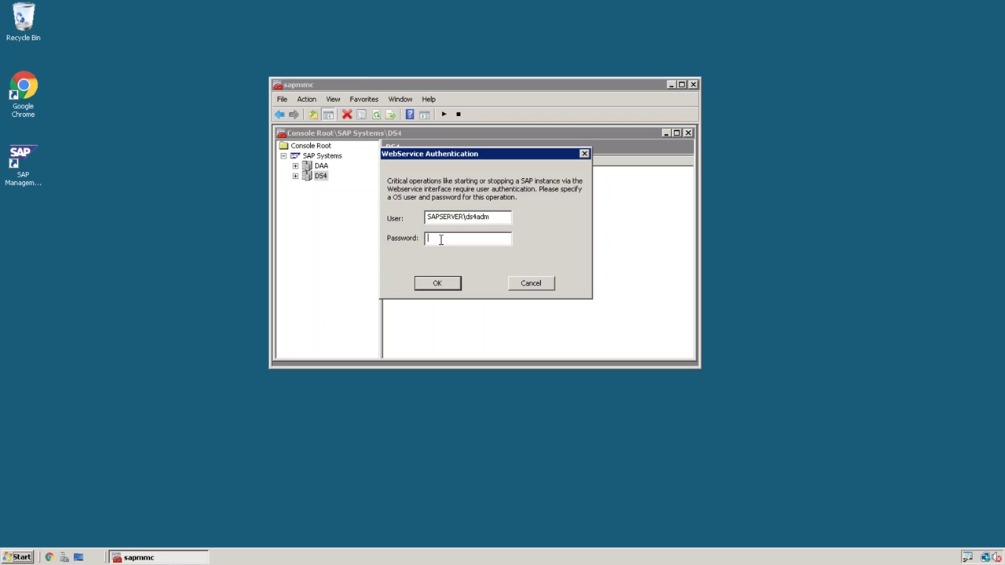
text(*******)
key(Return)
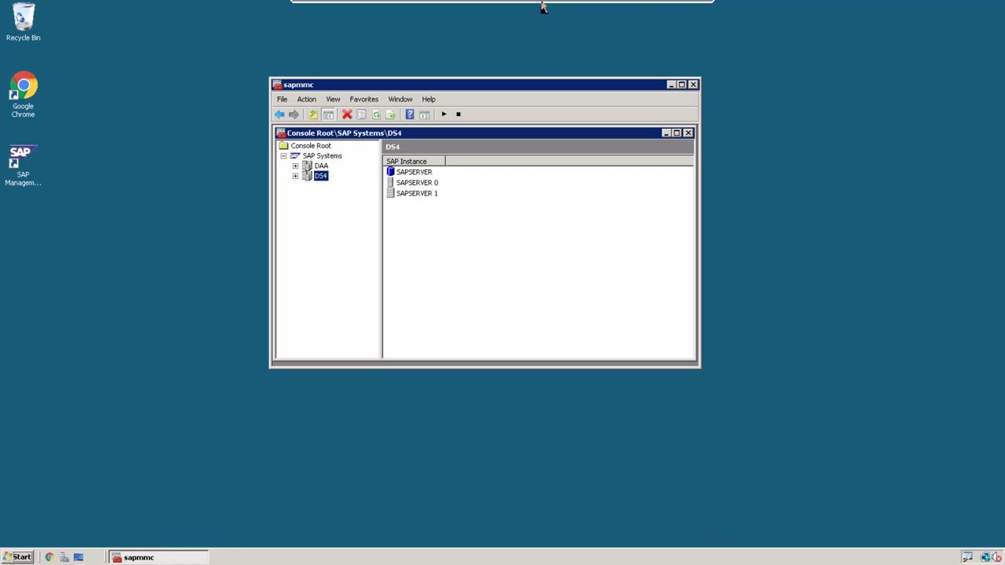
click(674, 10)
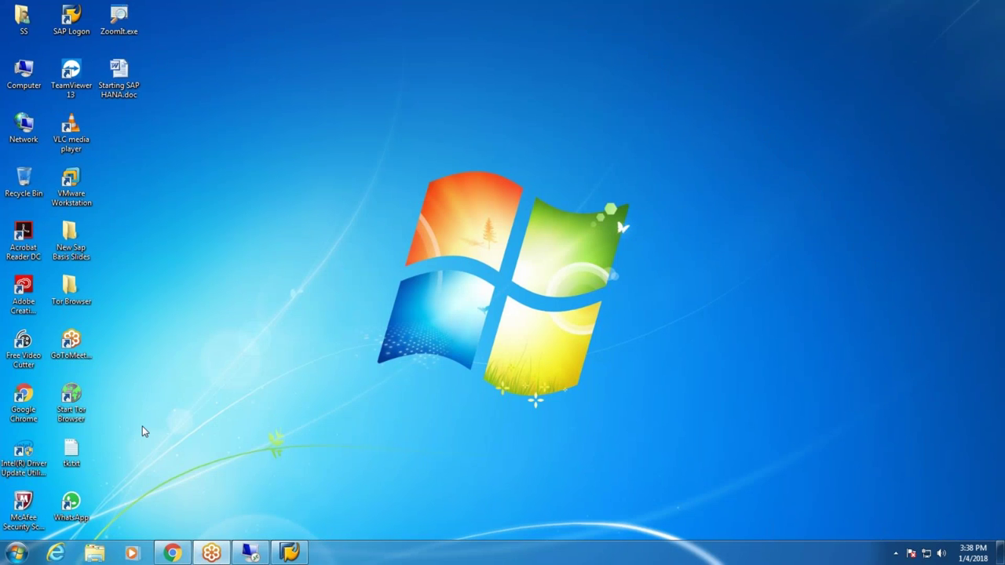
Start ZoomIt's drawing mode and turn the screen into a blank black canvas.
key(ctrl+2)
key(k)
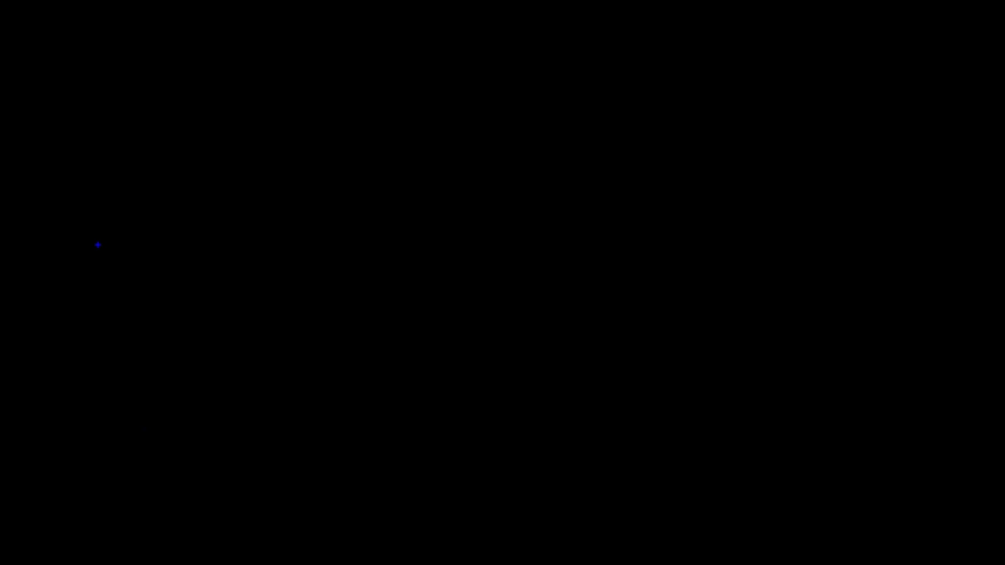
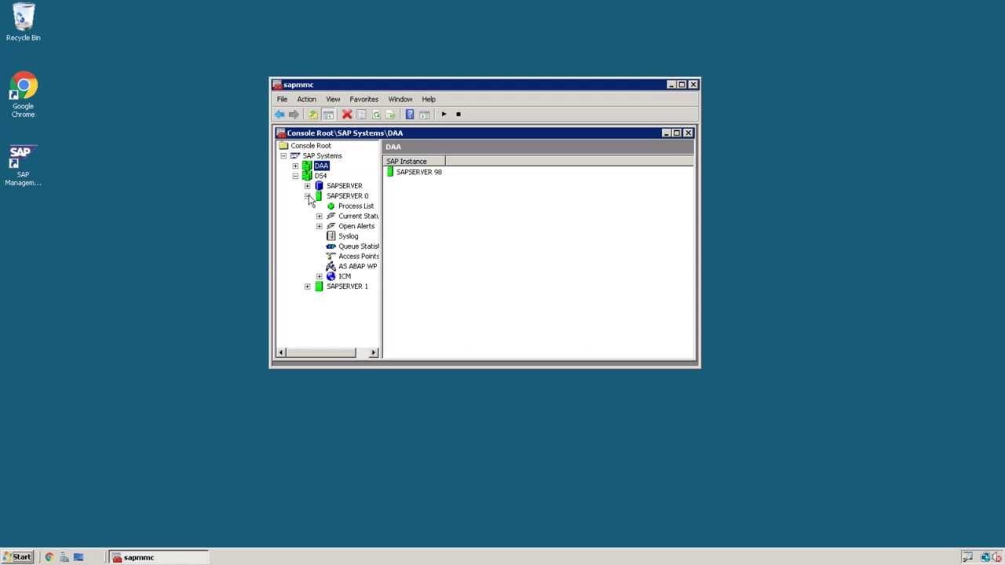
Collapse SAPSERVER 0 and annotate the zoomed console with boxed instance numbers 00 and 99 and an arrow towards the DS4 instances.
click(308, 196)
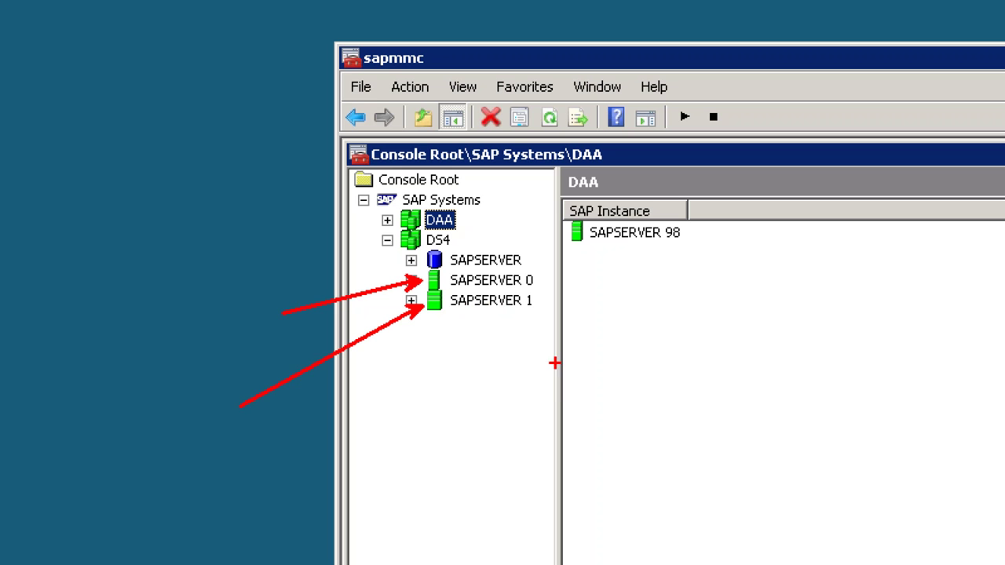
text(t)
text(00)
key(Return)
key(Return)
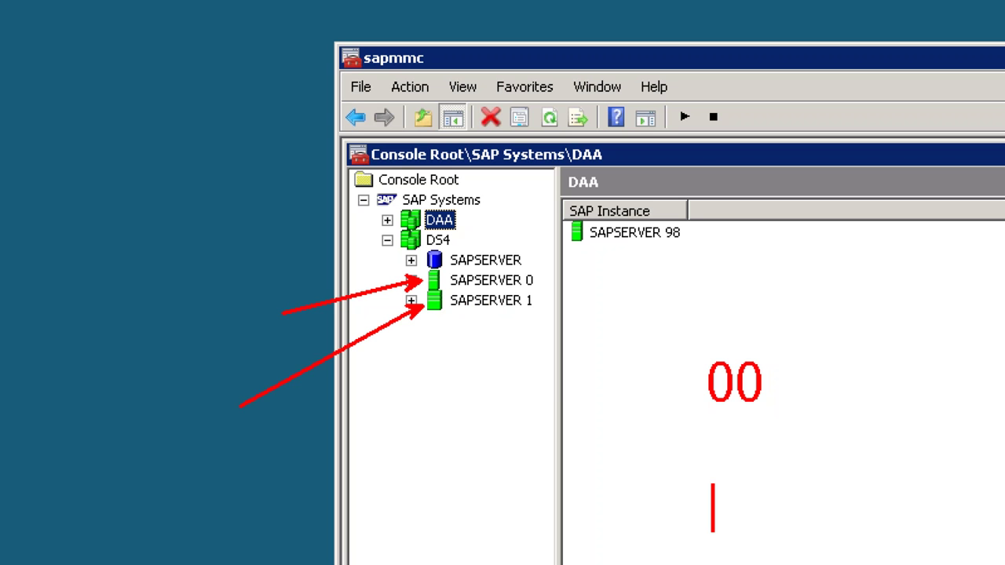
text(99)
key(Escape)
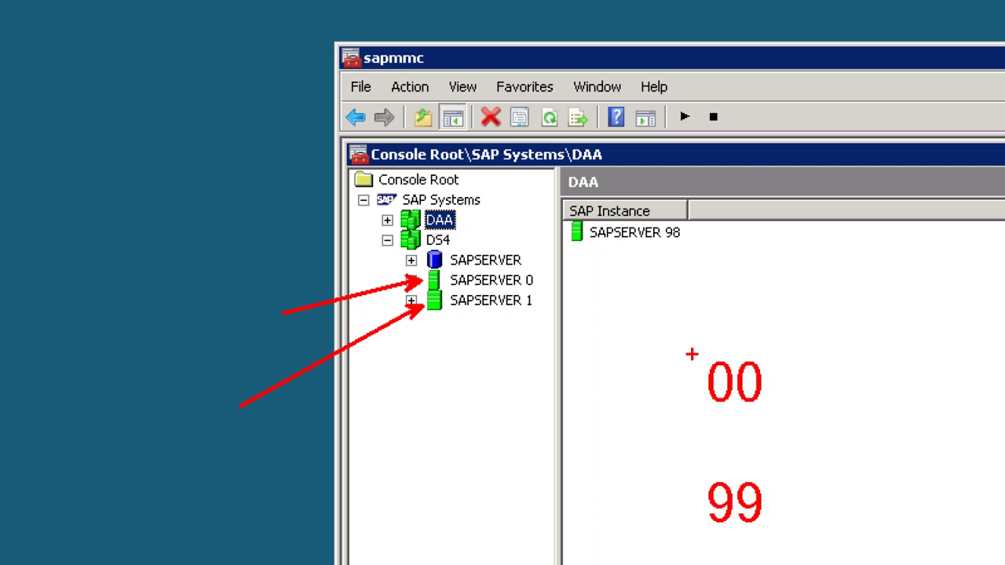
mouse_move(680, 350)
mouse_down()
mouse_move(793, 515)
mouse_move(797, 544)
mouse_up()
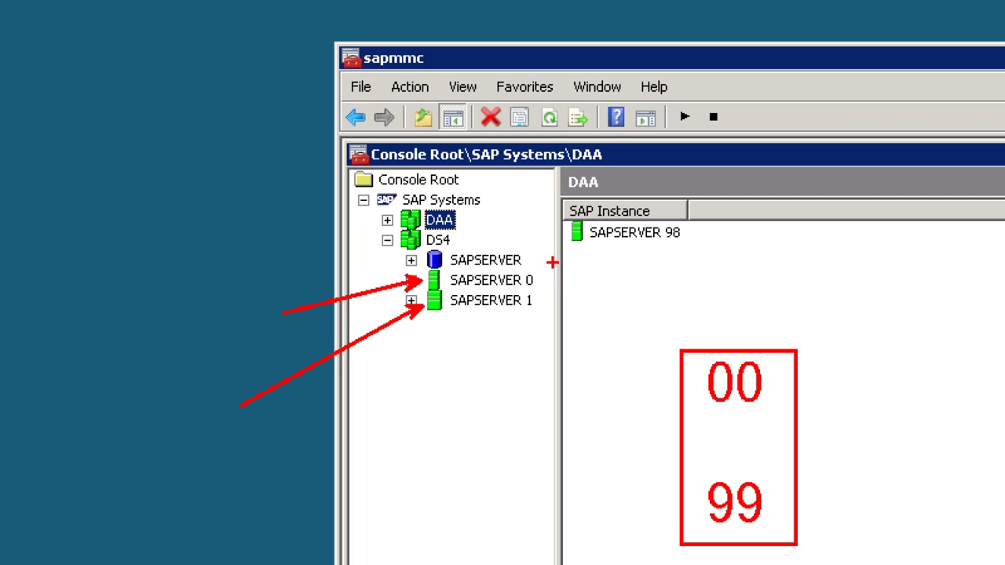
drag(532, 268, 852, 269)
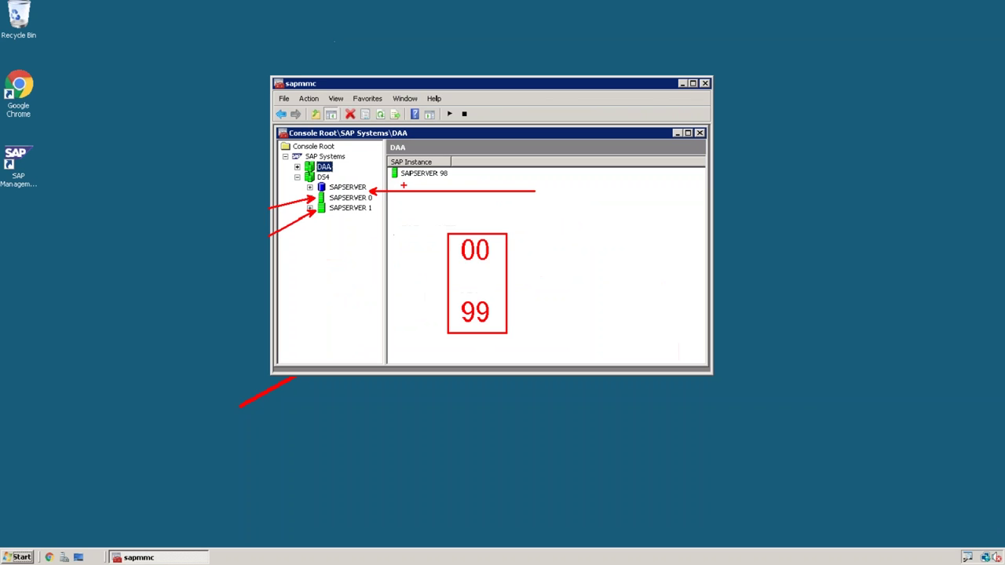
Expand SAPSERVER 0, widen the console tree to show full node names, and open its AS ABAP WP Table.
click(307, 196)
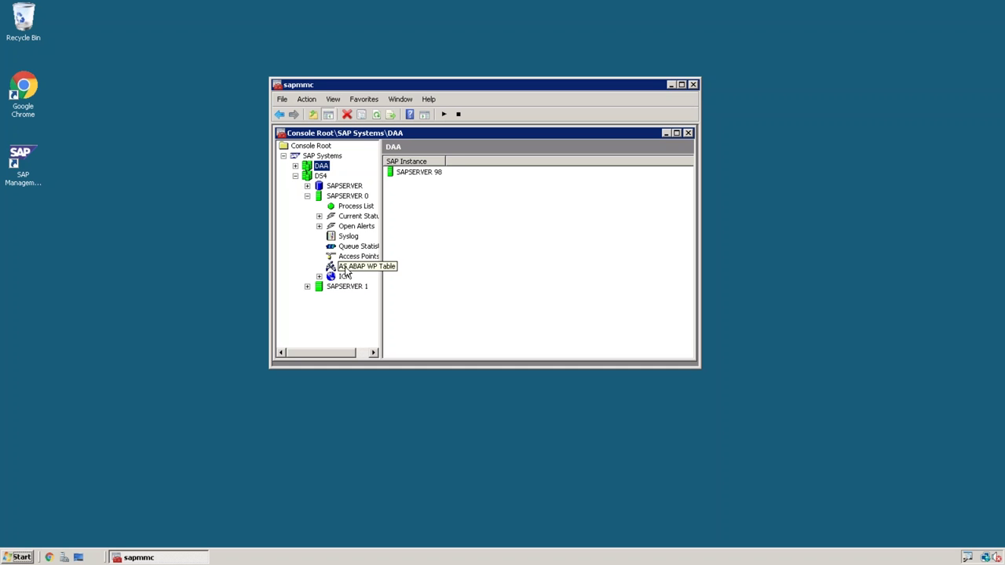
drag(381, 275, 473, 278)
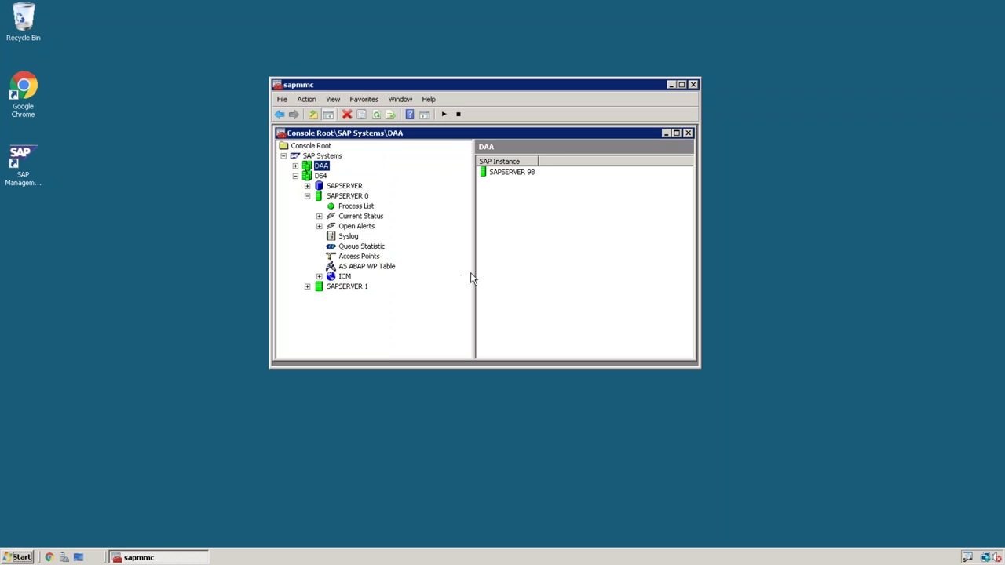
drag(474, 274, 422, 274)
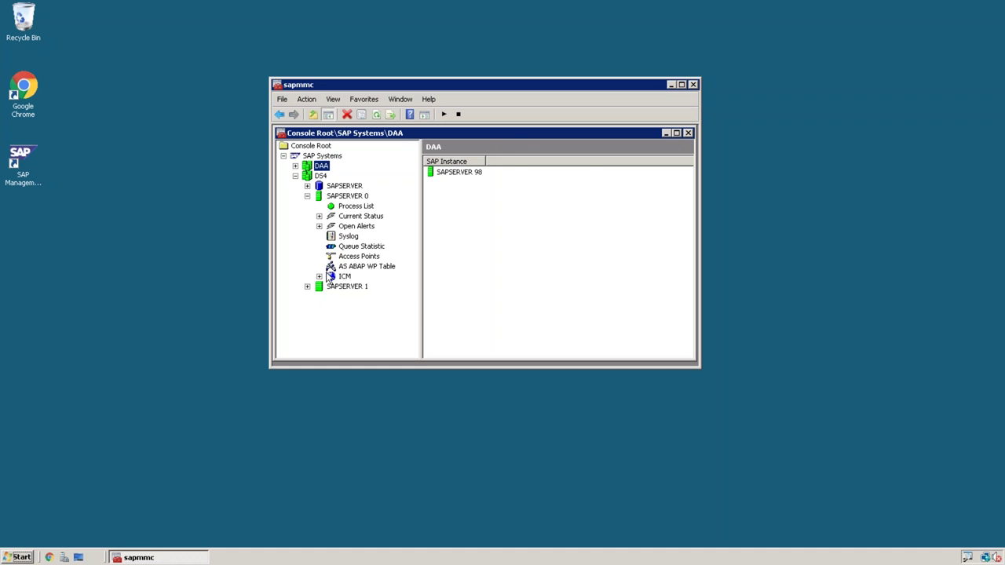
click(369, 267)
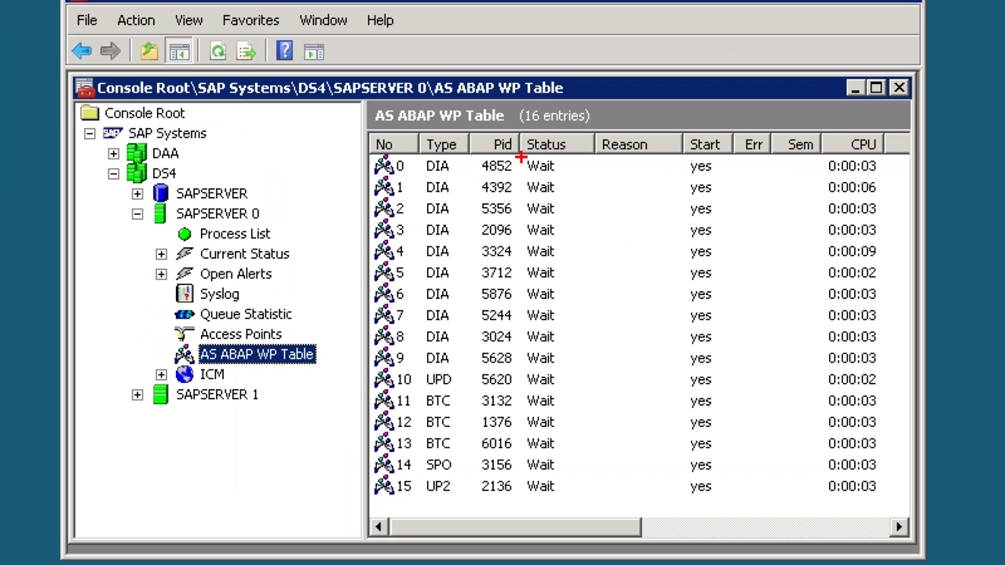
Mark the Status column of the work process table with annotations, and minimize the remote desktop session.
mouse_move(520, 157)
mouse_down()
mouse_move(558, 320)
mouse_move(579, 543)
mouse_move(570, 498)
mouse_up()
mouse_move(589, 375)
mouse_down()
mouse_move(726, 185)
mouse_move(884, 252)
mouse_up()
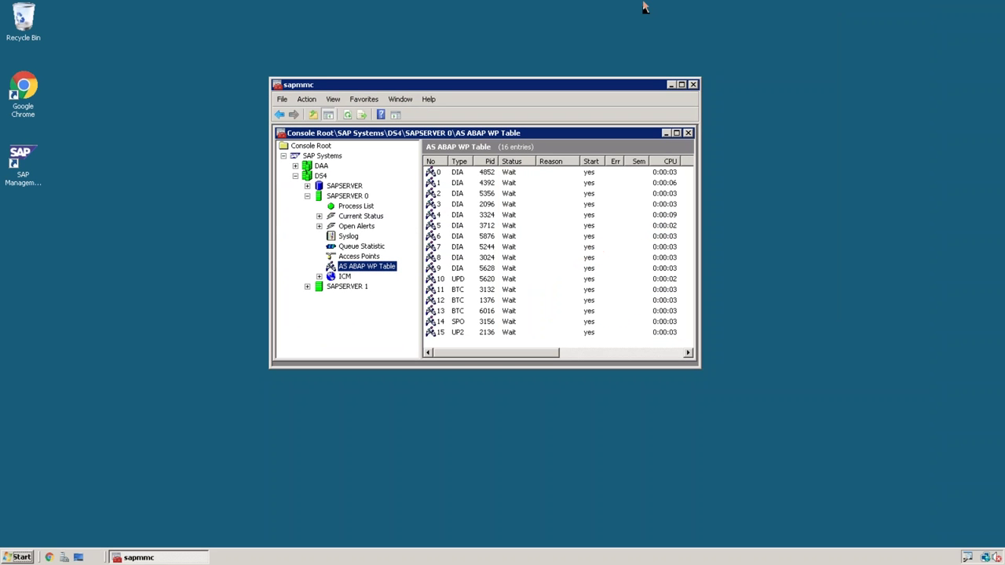
mouse_move(645, 7)
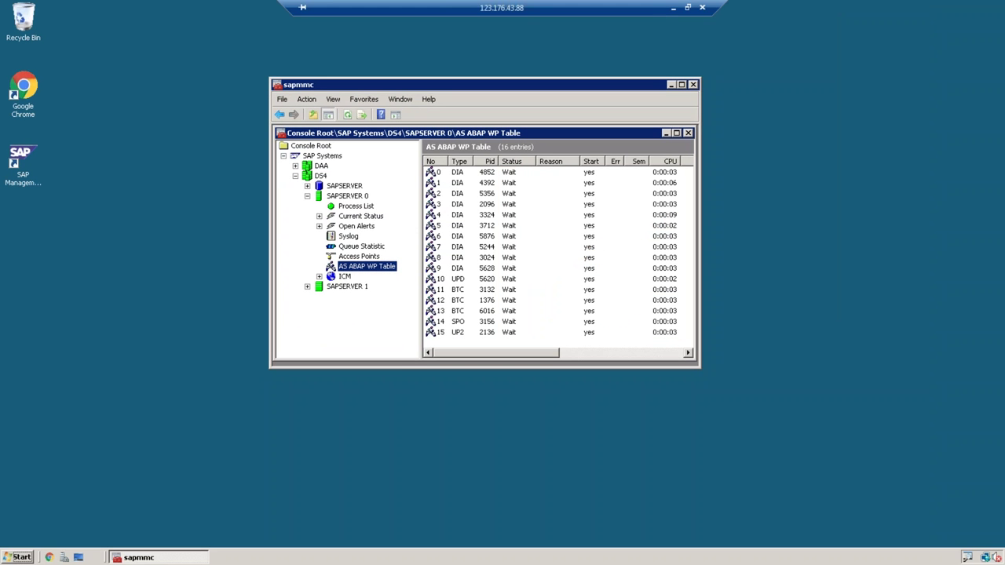
click(673, 7)
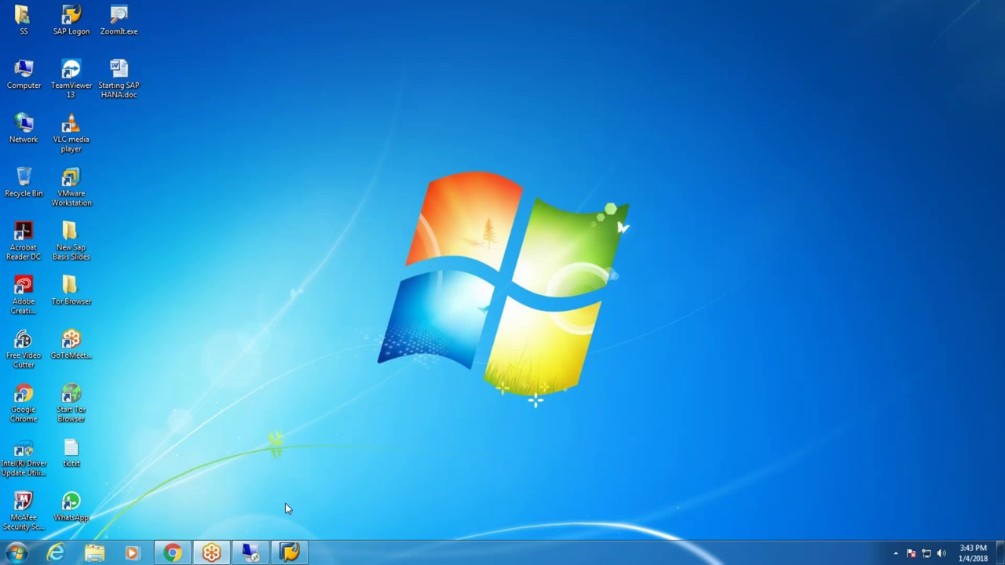
Check access to the Basis_ILS connection from SAP Logon, annotate the logon fields, and exit the logon screen.
click(289, 553)
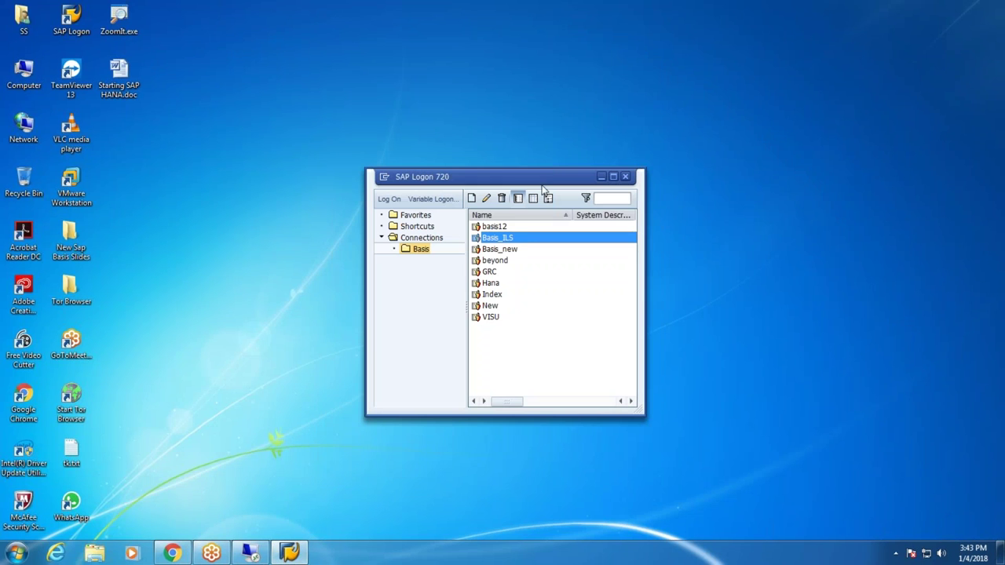
double_click(498, 240)
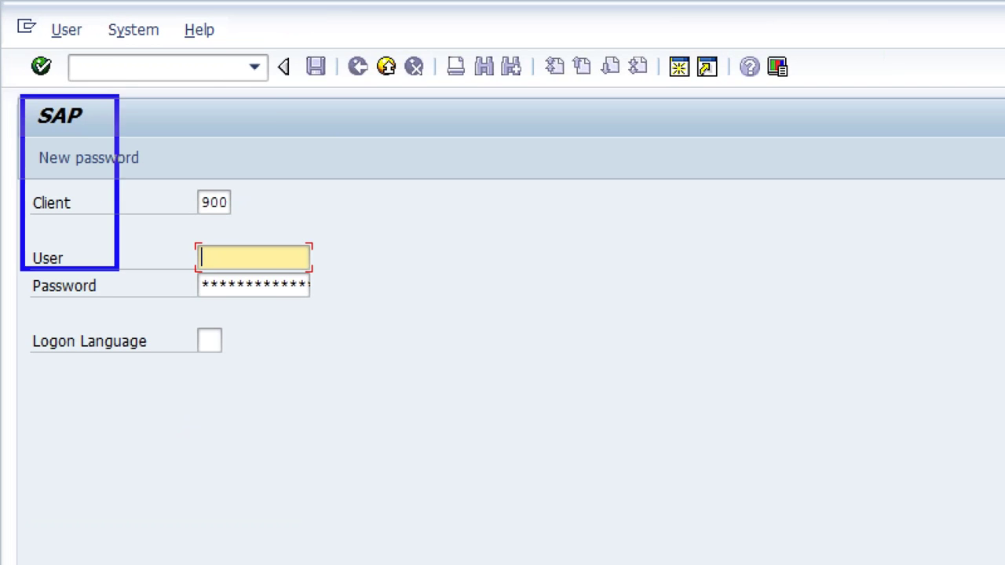
drag(118, 270, 348, 419)
drag(361, 383, 578, 473)
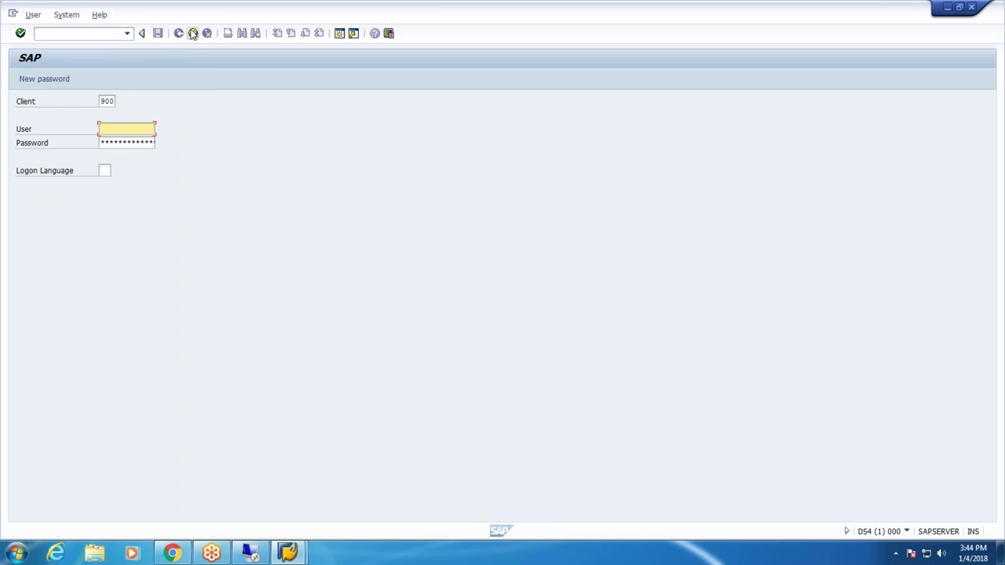
click(193, 33)
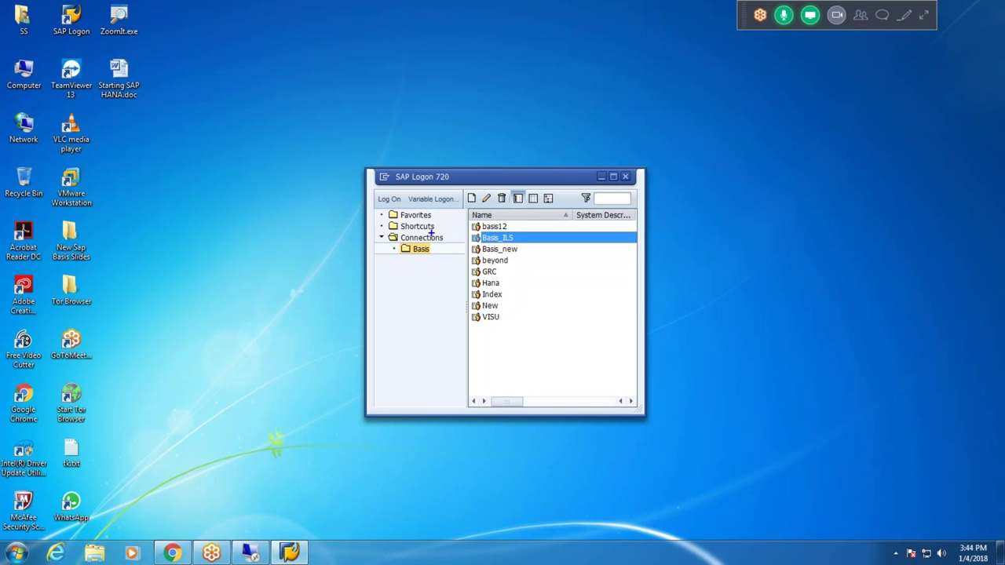
Write "OS" on a black ZoomIt canvas and begin a new line below it.
key(k)
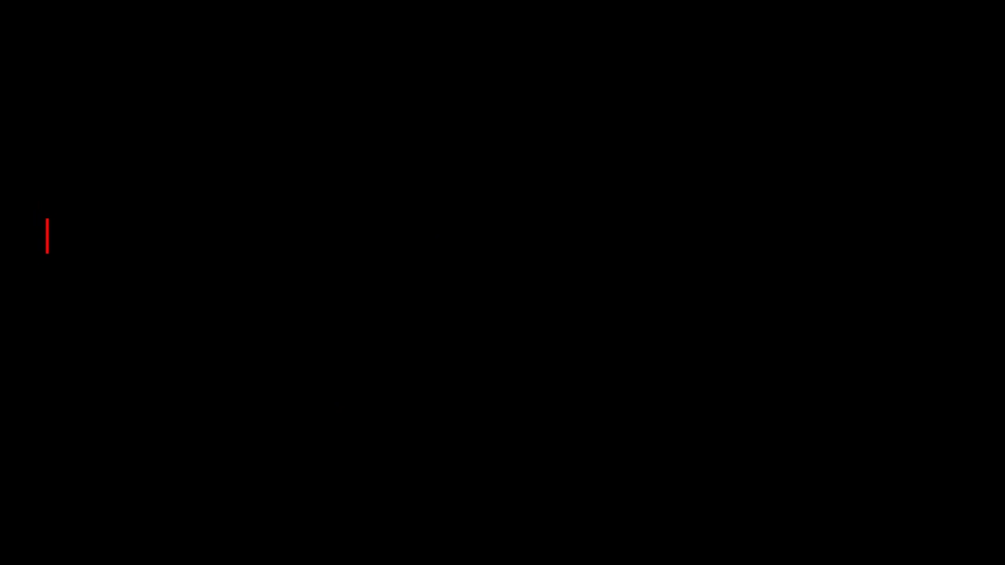
text(OS)
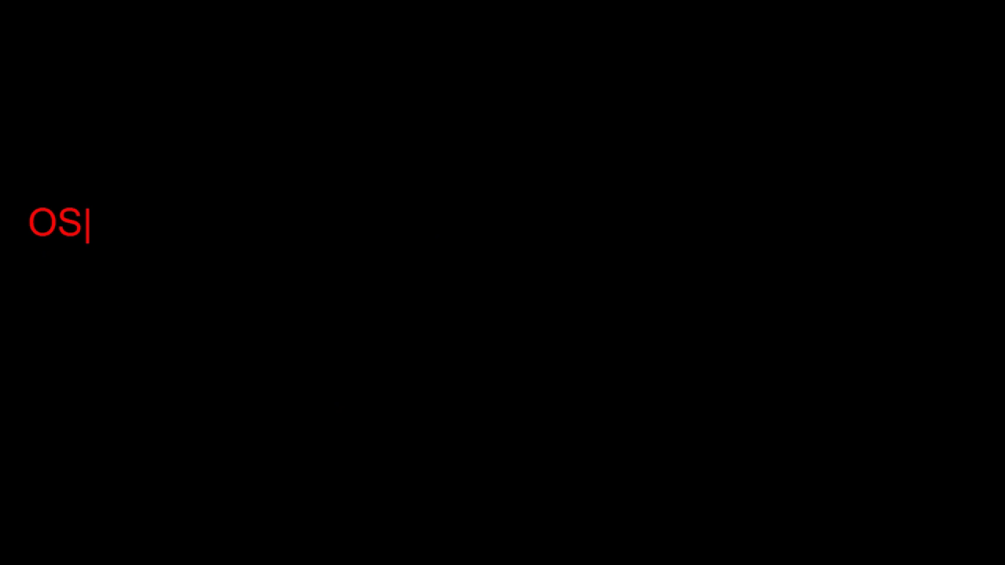
key(Return)
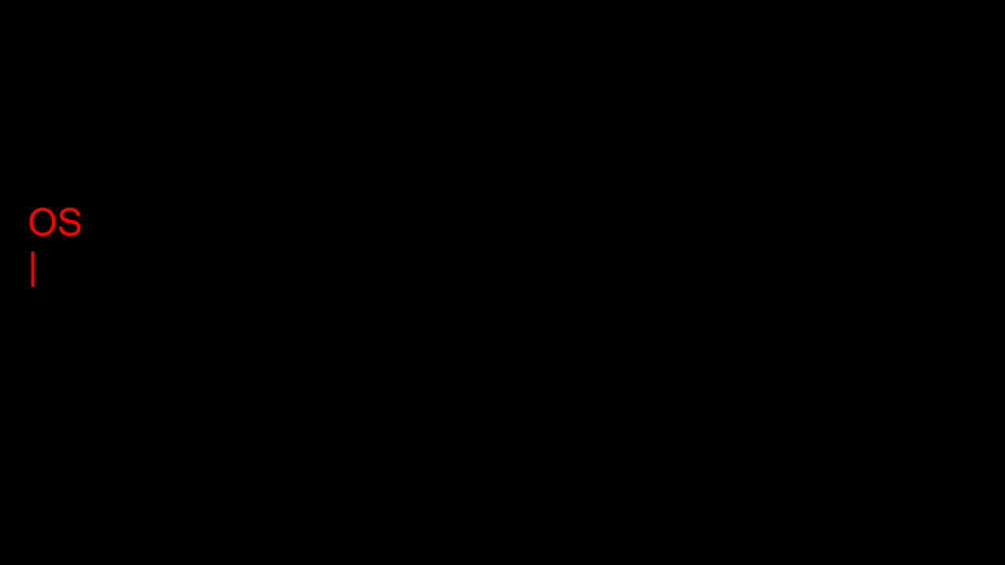
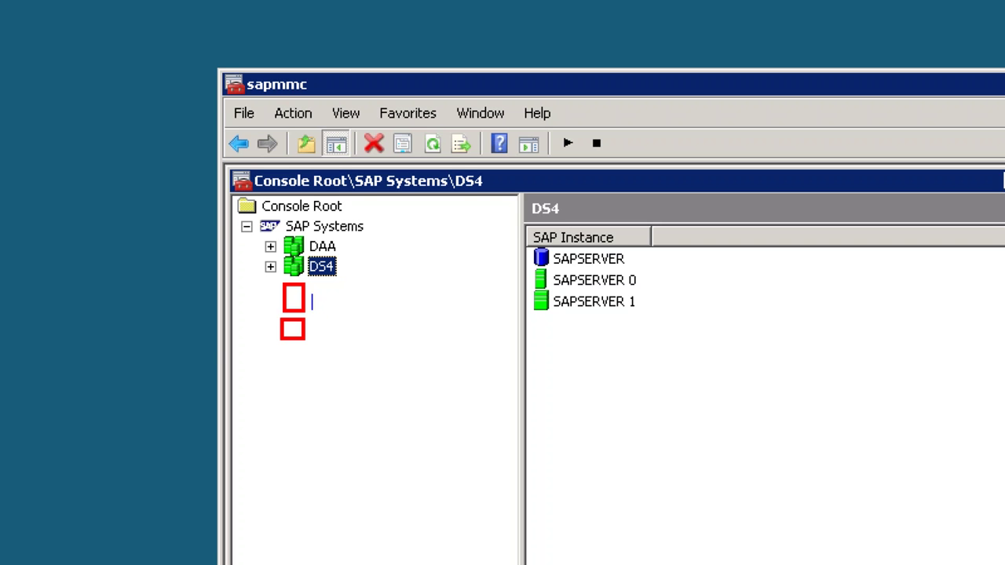
Label the two red boxes drawn below DS4 as DS5 and DS6, each label aligned with its box.
text(S)
key(BackSpace)
text(DS%|)
key(BackSpace)
key(BackSpace)
text(5)
key(Return)
text(DS6)
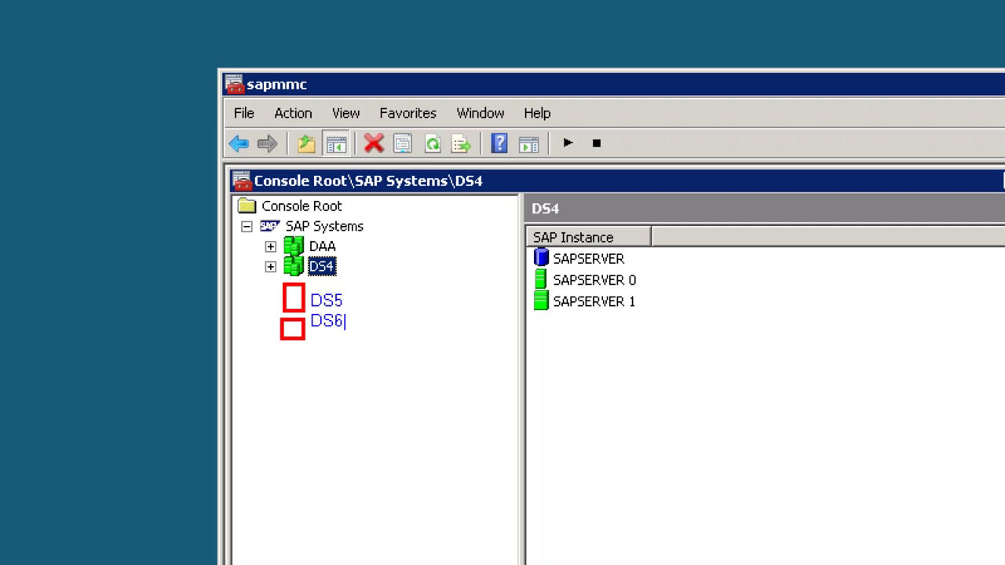
key(BackSpace)
key(BackSpace)
key(BackSpace)
text(DS6)
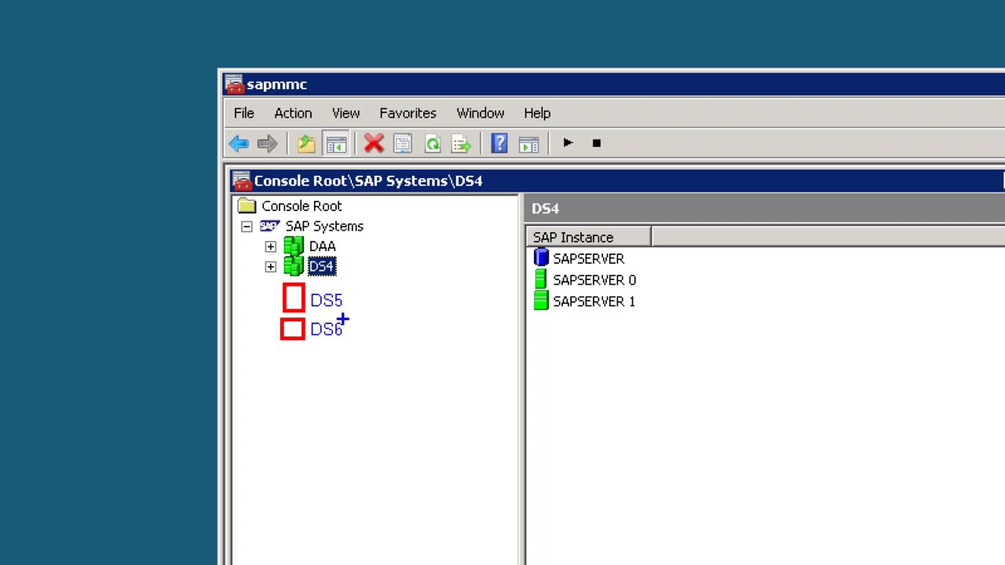
Box DS4, DS5 and DS6 together, draw a cross beside the group, and add another mark from the DS5 box.
drag(265, 256, 353, 351)
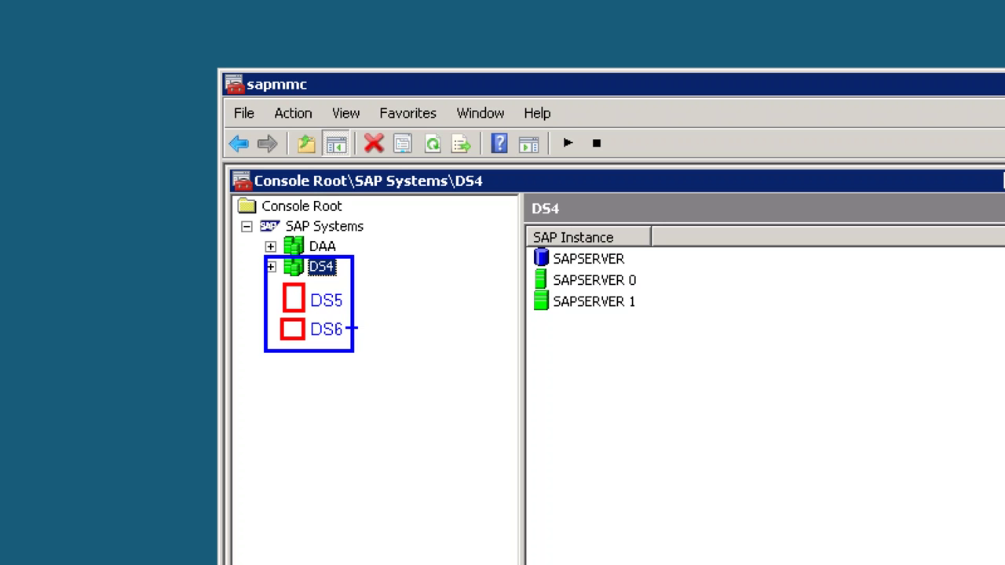
drag(363, 269, 467, 323)
drag(429, 238, 405, 380)
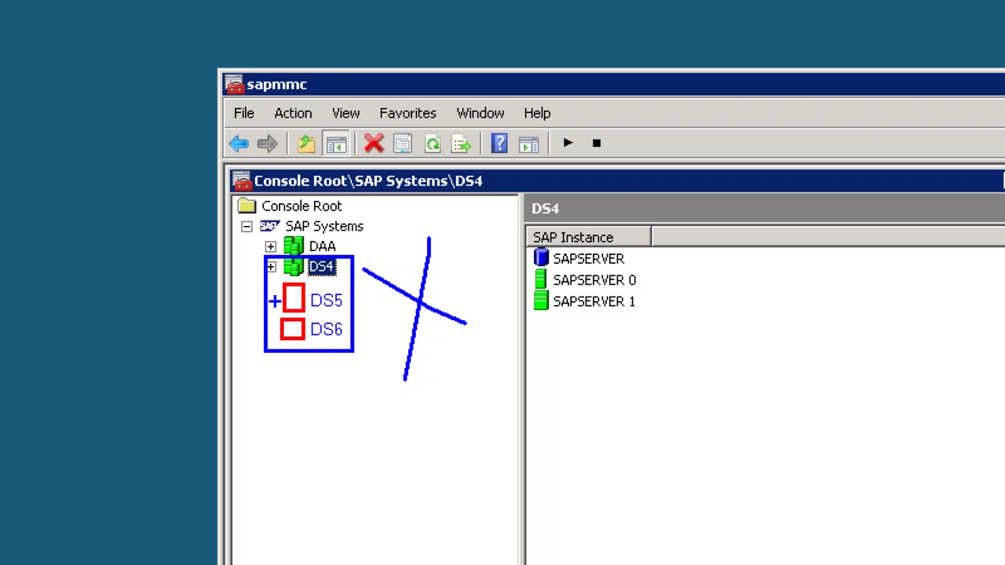
mouse_move(274, 301)
mouse_down()
mouse_move(262, 415)
mouse_move(305, 385)
mouse_move(305, 370)
mouse_move(297, 382)
mouse_move(325, 381)
mouse_up()
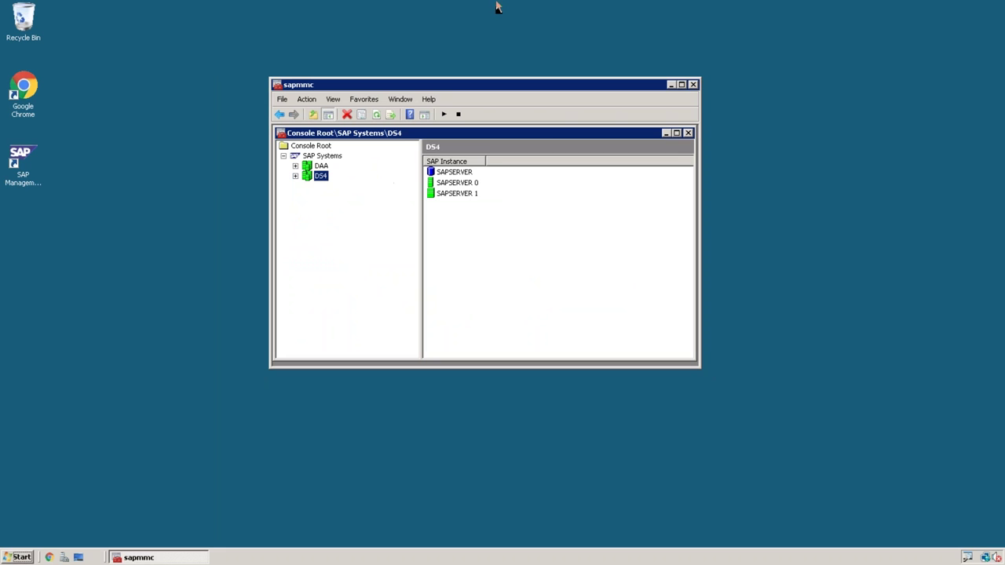
Minimize the remote desktop session, box the "How to STOP SAP" heading on the black canvas, and close the canvas.
mouse_move(496, 6)
mouse_move(599, 7)
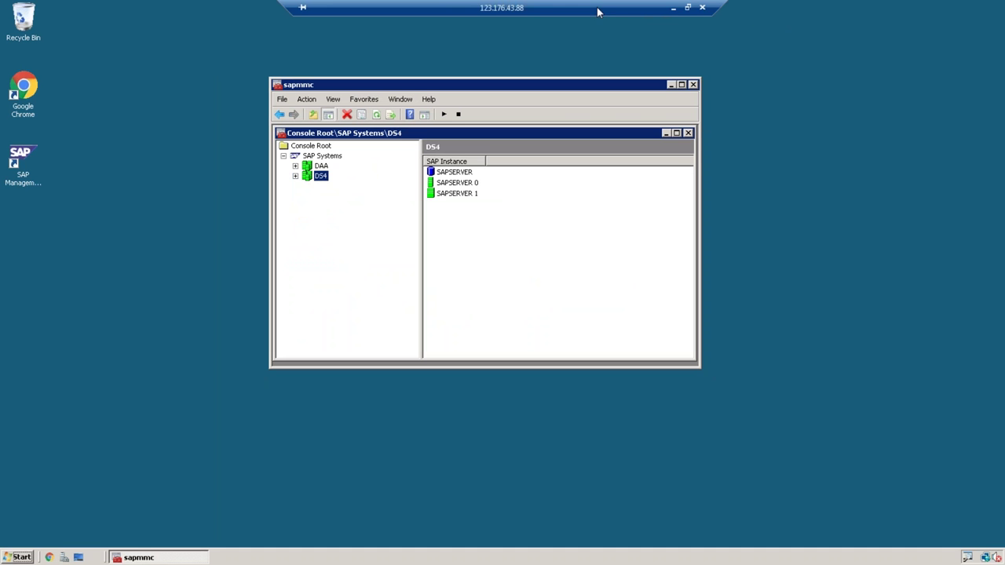
click(673, 7)
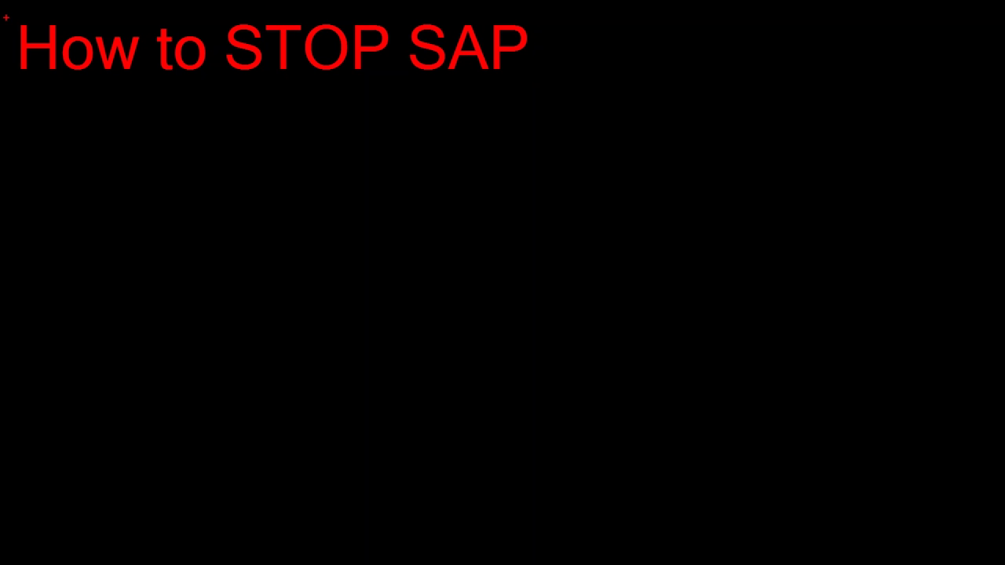
drag(2, 10, 554, 83)
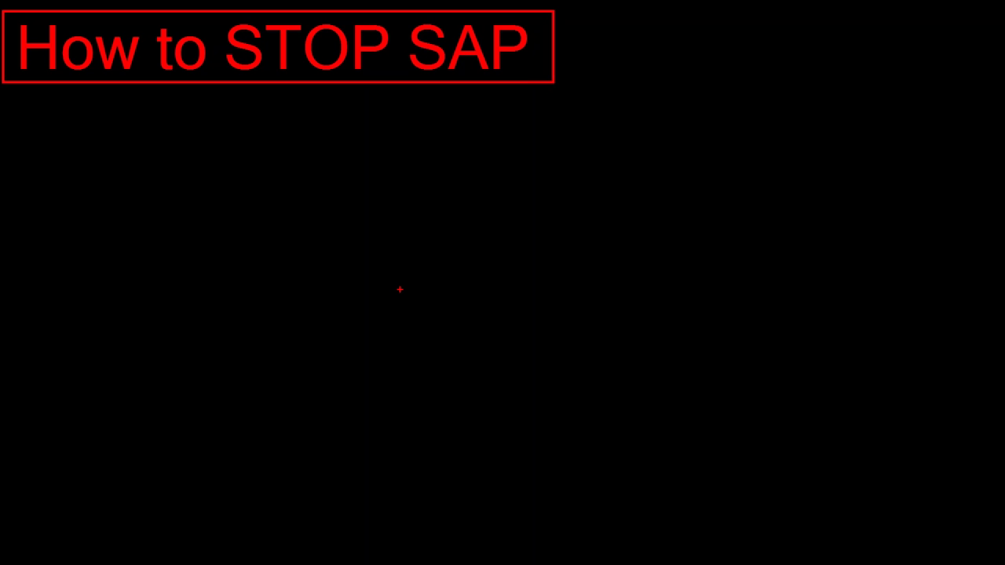
key(Escape)
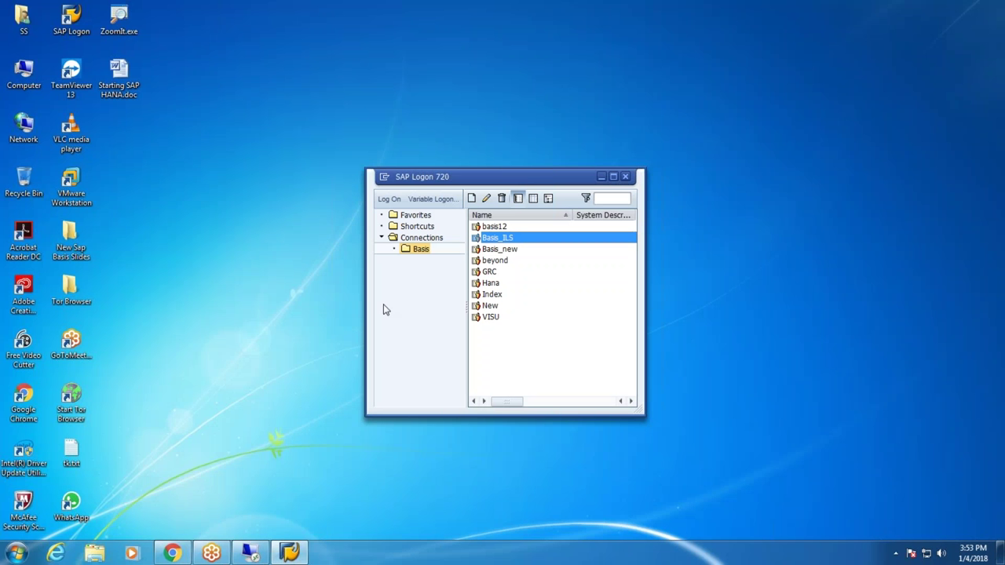
Switch to the remote desktop session, minimize and restore the SAP Management Console, and minimize the session again.
click(250, 553)
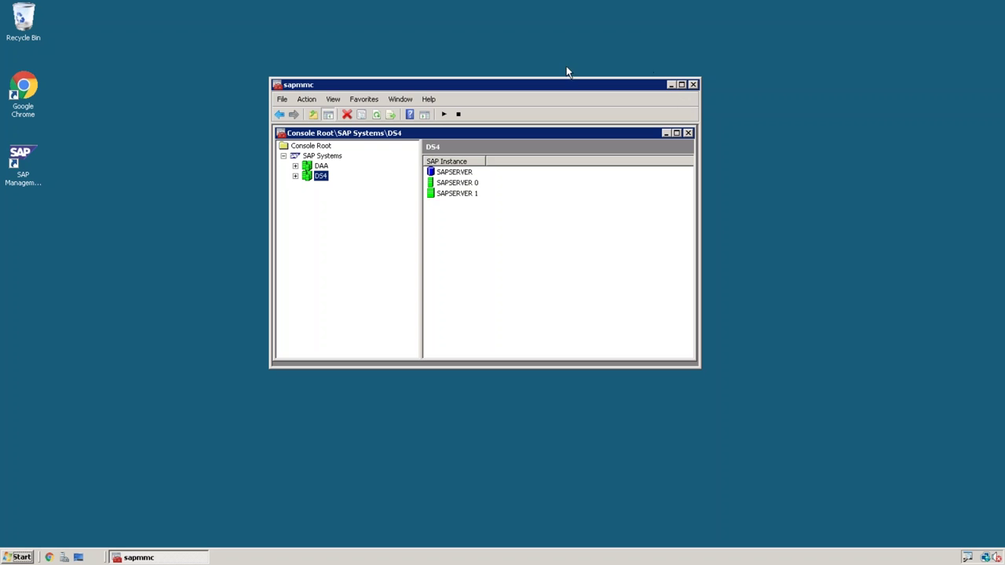
click(671, 85)
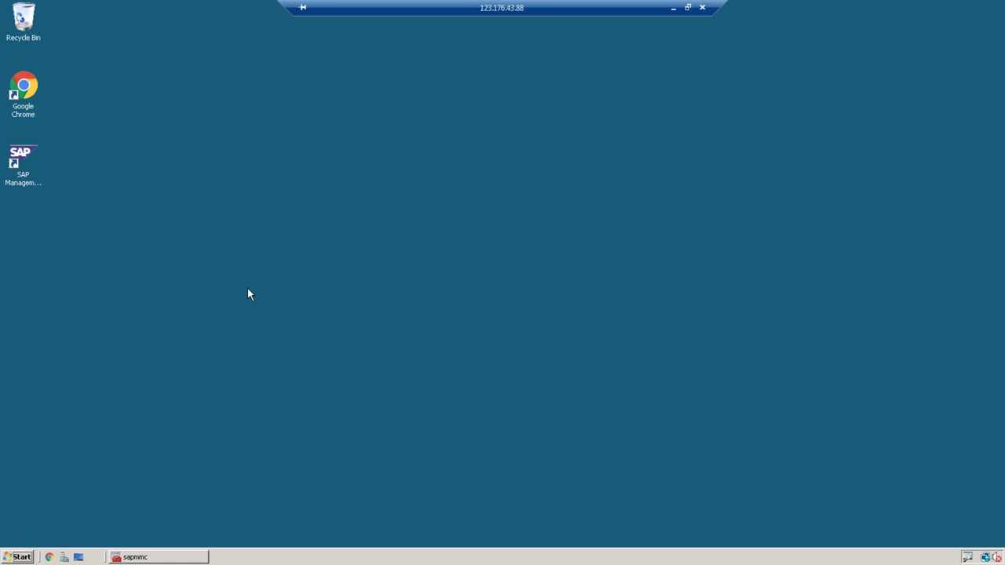
click(178, 557)
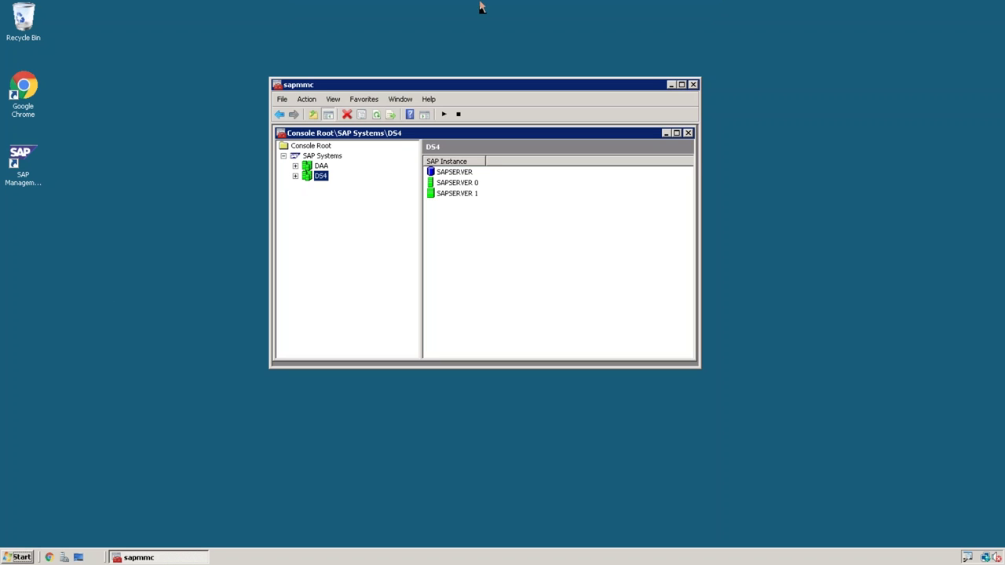
click(672, 9)
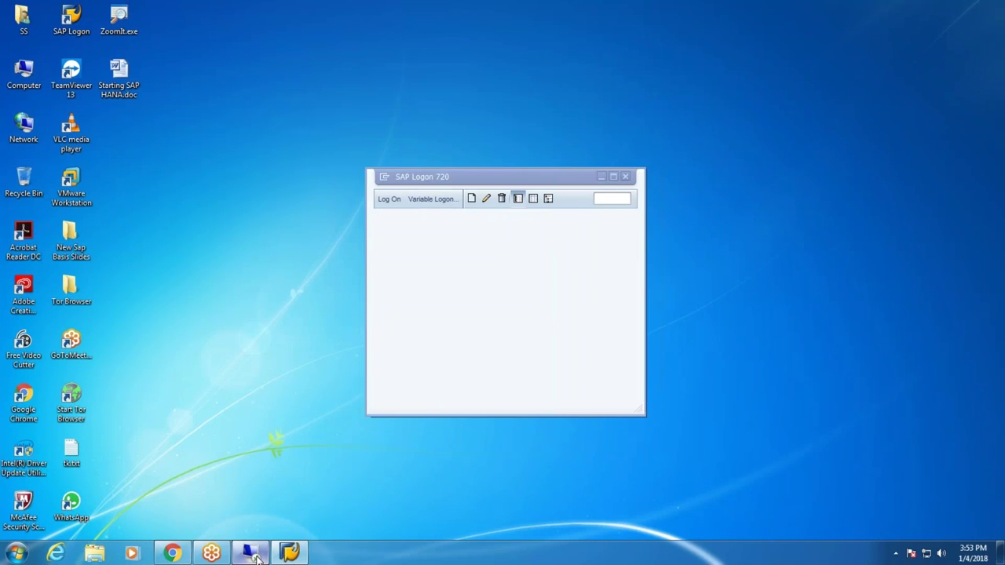
Switch to the remote desktop session, minimize and restore the SAP Management Console, and shift its window slightly.
click(246, 547)
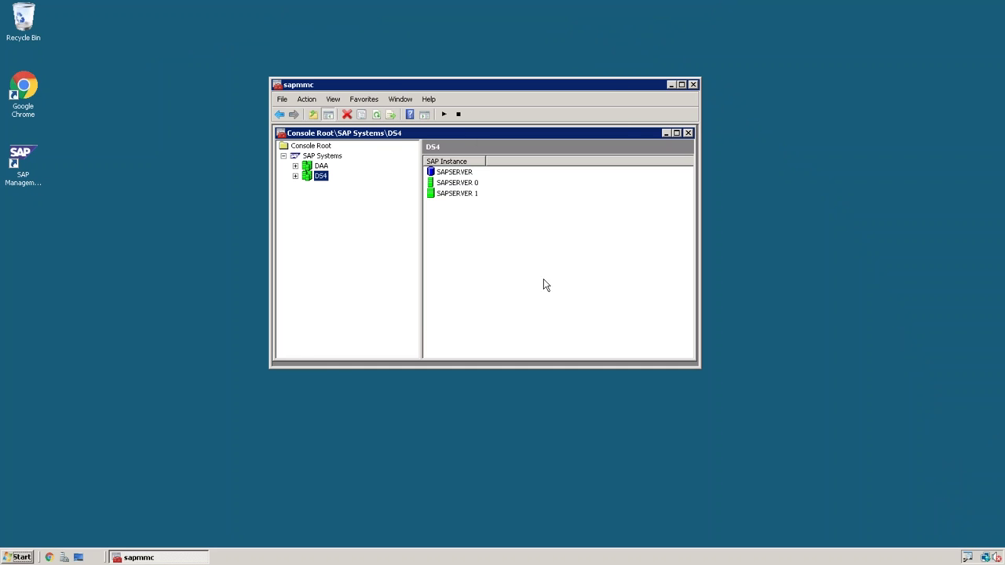
click(671, 85)
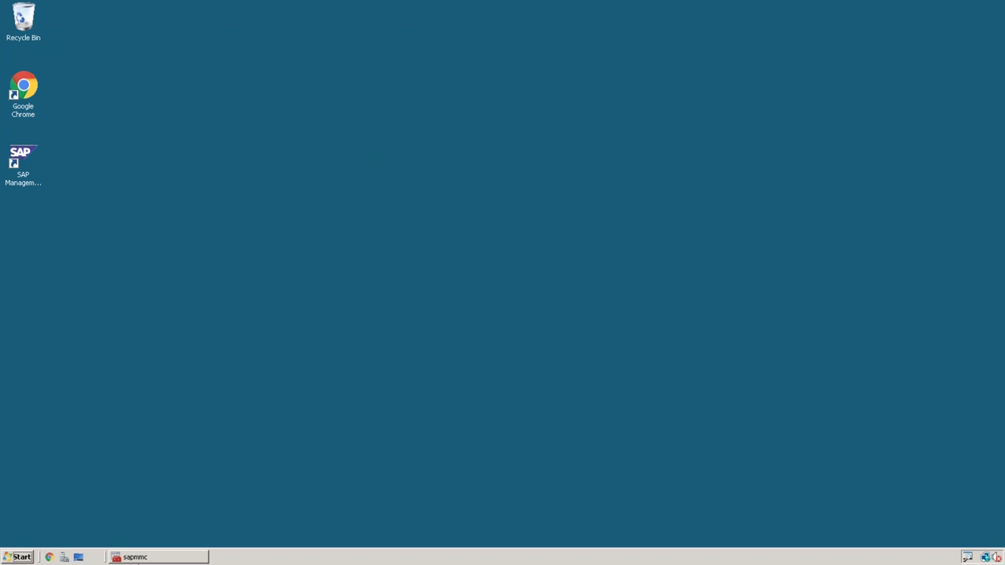
click(162, 558)
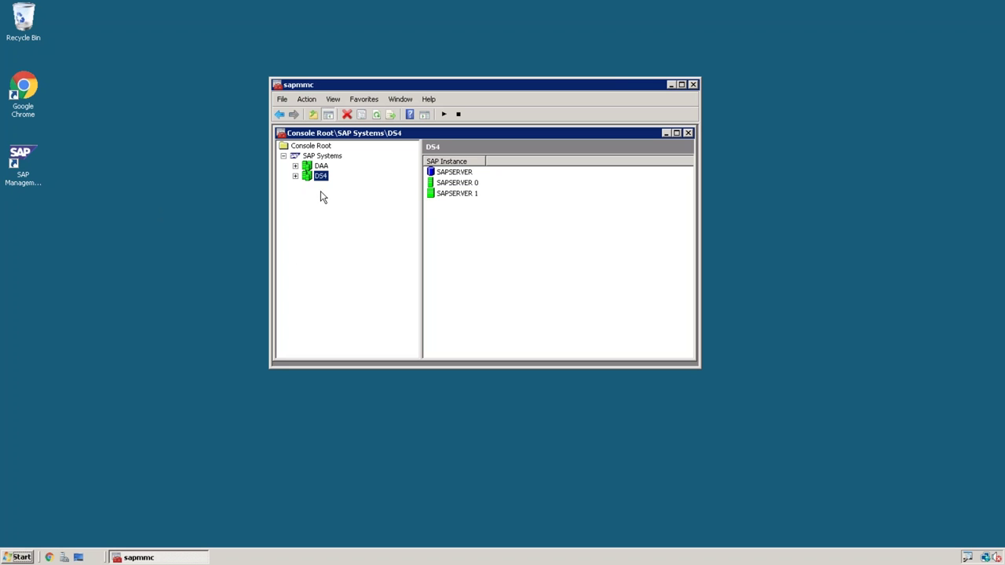
drag(397, 89, 370, 101)
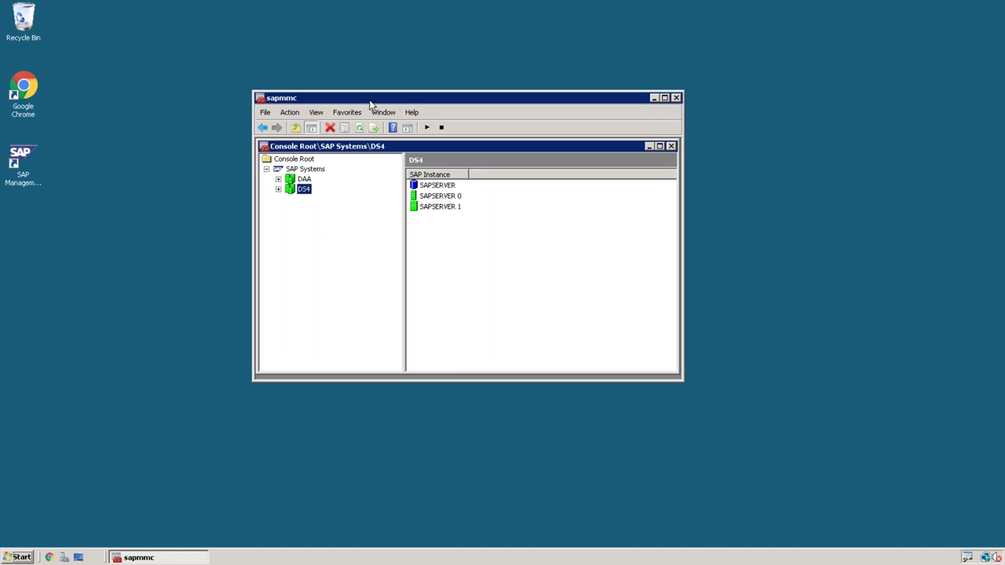
Compare the instances of DAA and DS4, and display the Stop task for DS4 without running it.
click(307, 180)
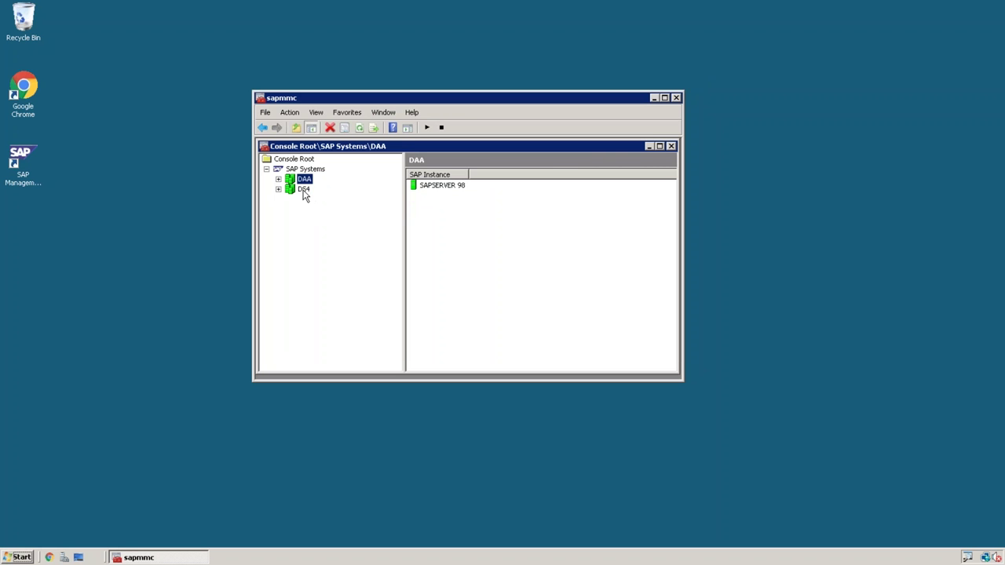
click(303, 191)
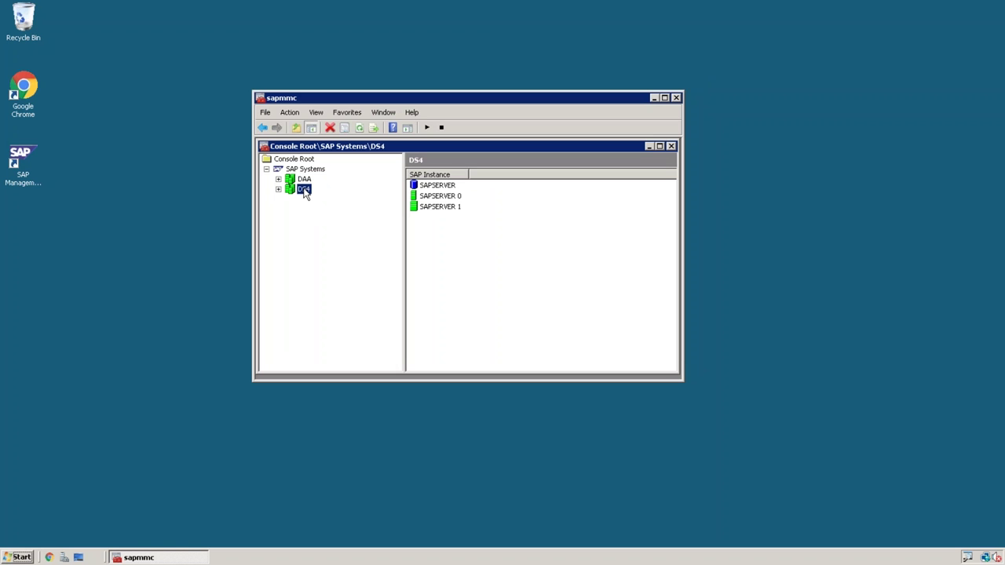
right_click(305, 194)
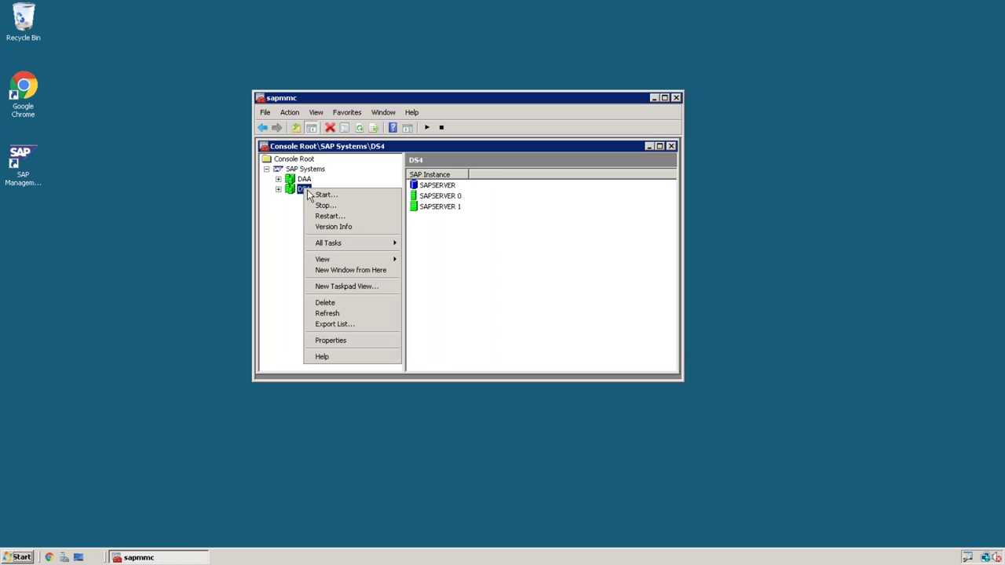
mouse_move(330, 245)
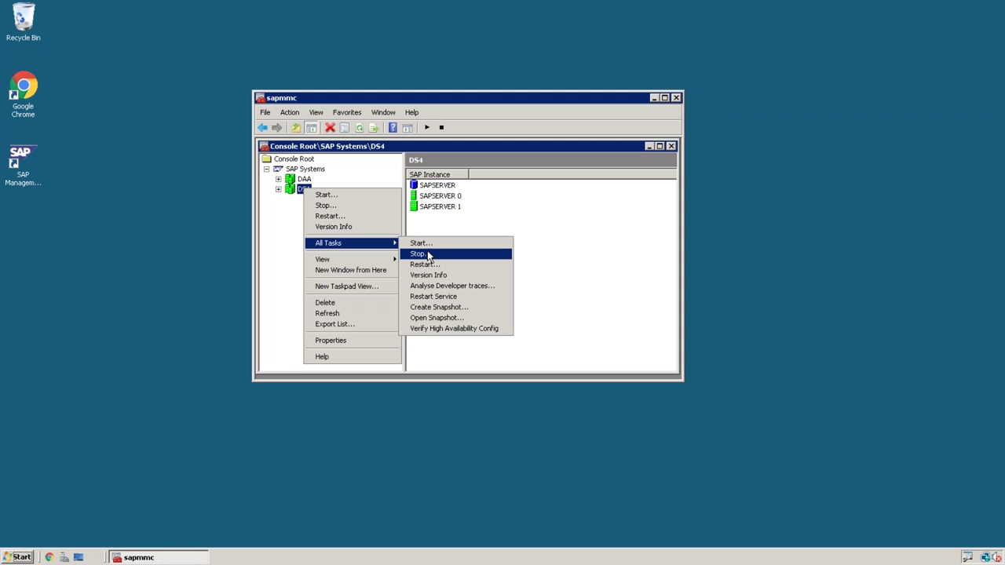
click(299, 189)
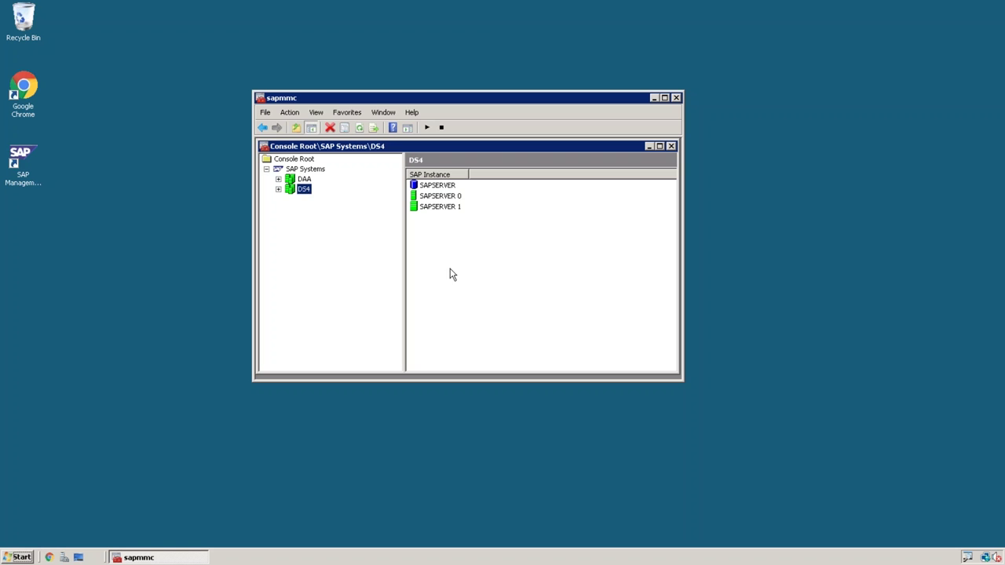
Show the Stop task for DS4 again, dismiss it without running it, and minimize the remote desktop session.
click(304, 180)
click(304, 190)
right_click(306, 192)
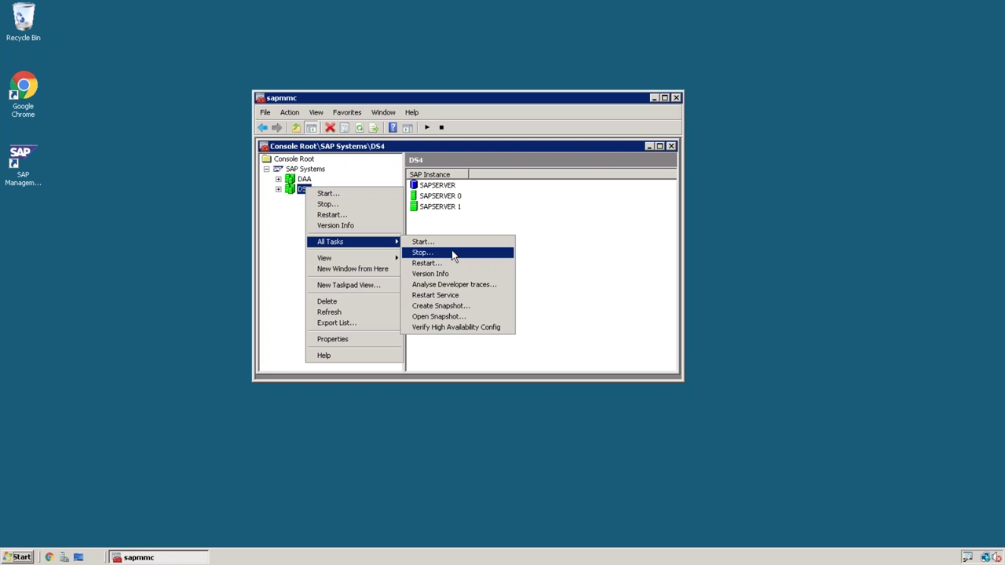
click(591, 227)
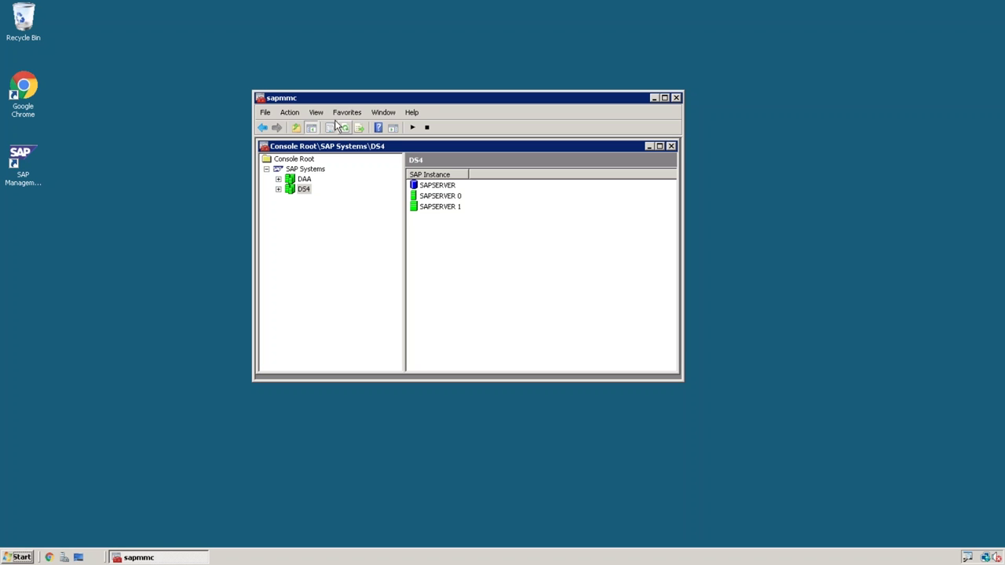
mouse_move(577, 9)
click(673, 8)
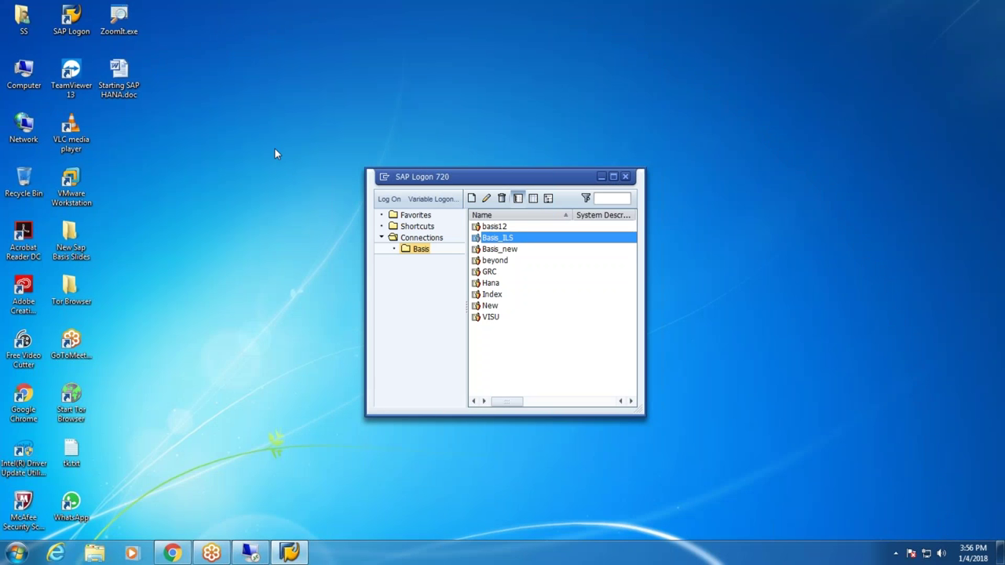
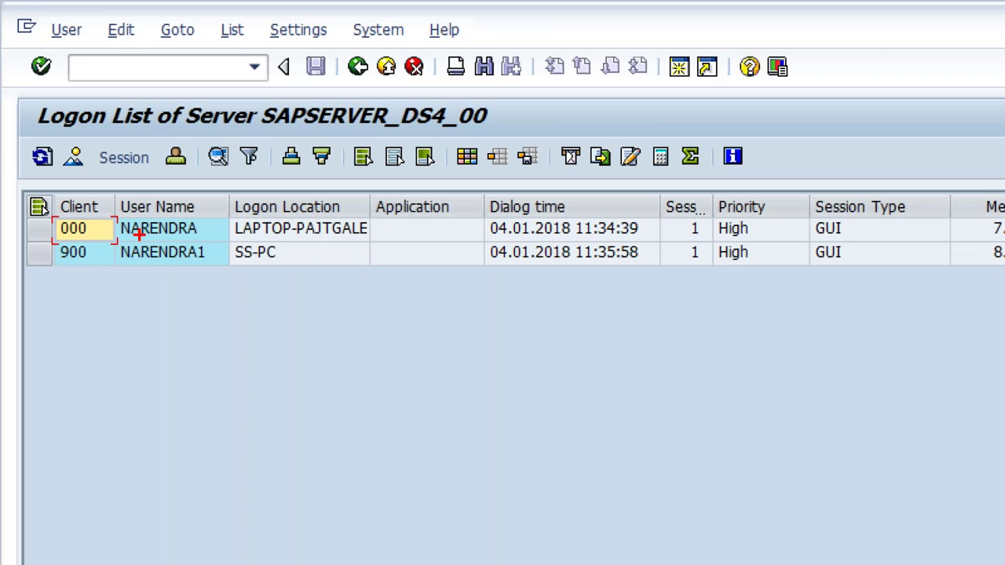
Box clients 000 and 900 in the zoomed logon list with red arrows, and mark the two user names beside them.
mouse_move(54, 218)
mouse_down()
mouse_move(99, 241)
mouse_move(2, 228)
mouse_move(98, 268)
mouse_move(198, 410)
mouse_up()
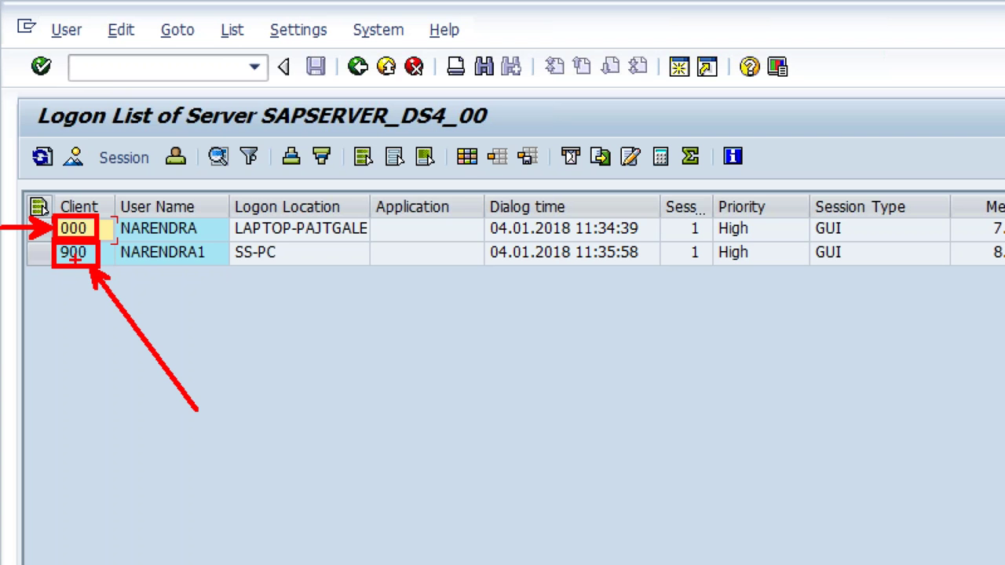
click(61, 228)
text(90)
drag(115, 242, 208, 272)
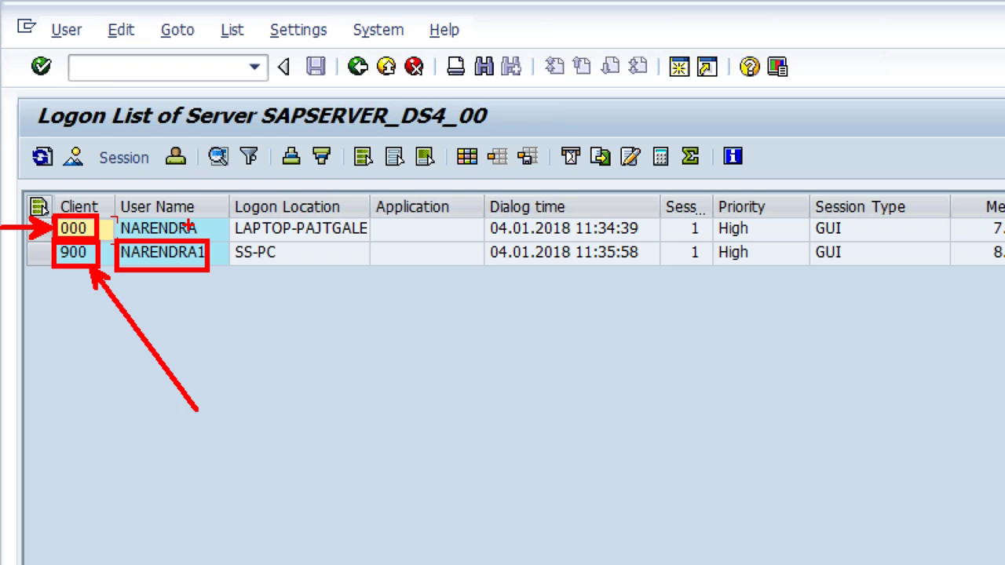
drag(188, 226, 189, 130)
drag(174, 204, 325, 352)
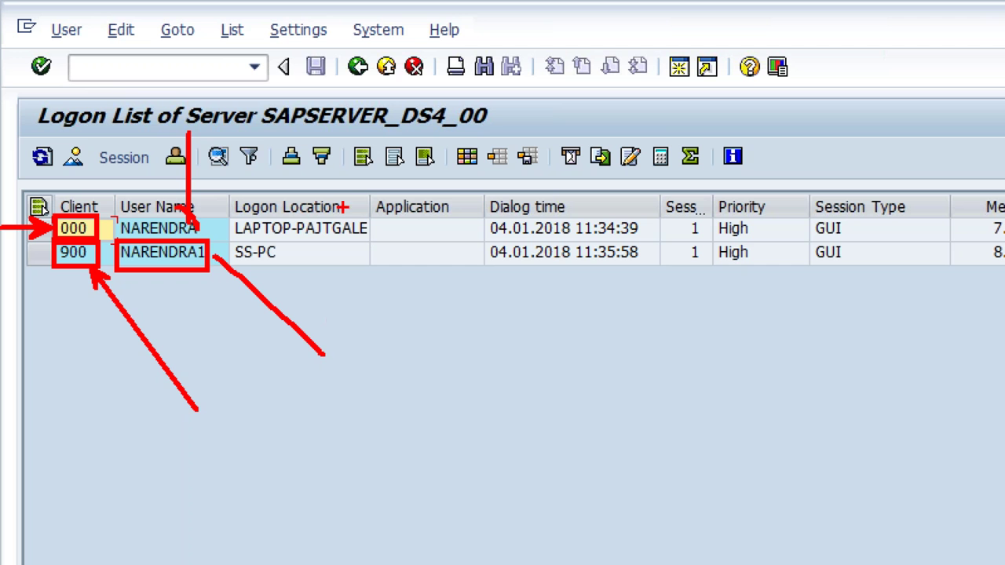
Point red arrows at the two logon locations and box the logon and session summary below the list.
drag(262, 223, 282, 223)
drag(166, 93, 263, 218)
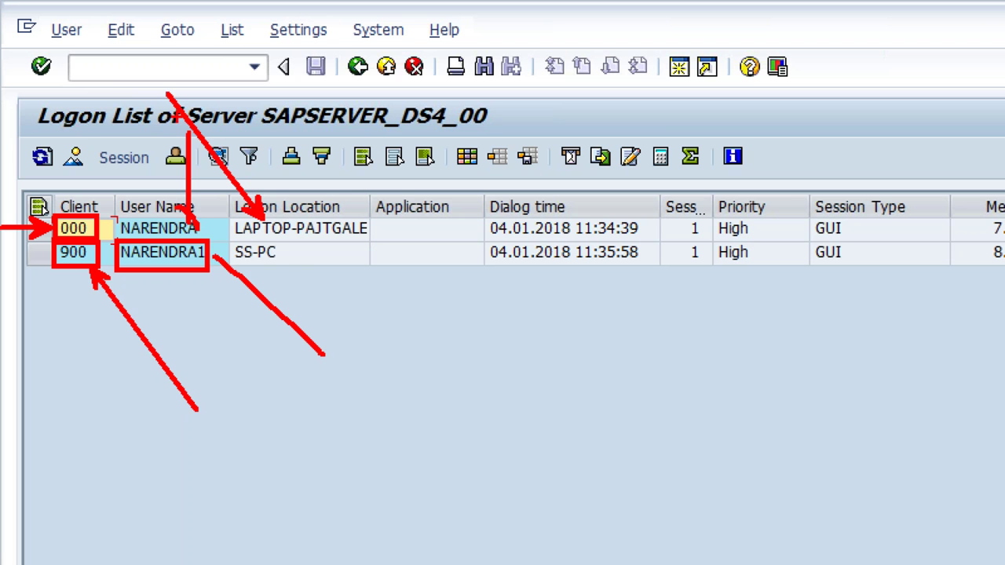
drag(289, 263, 371, 392)
drag(289, 267, 298, 278)
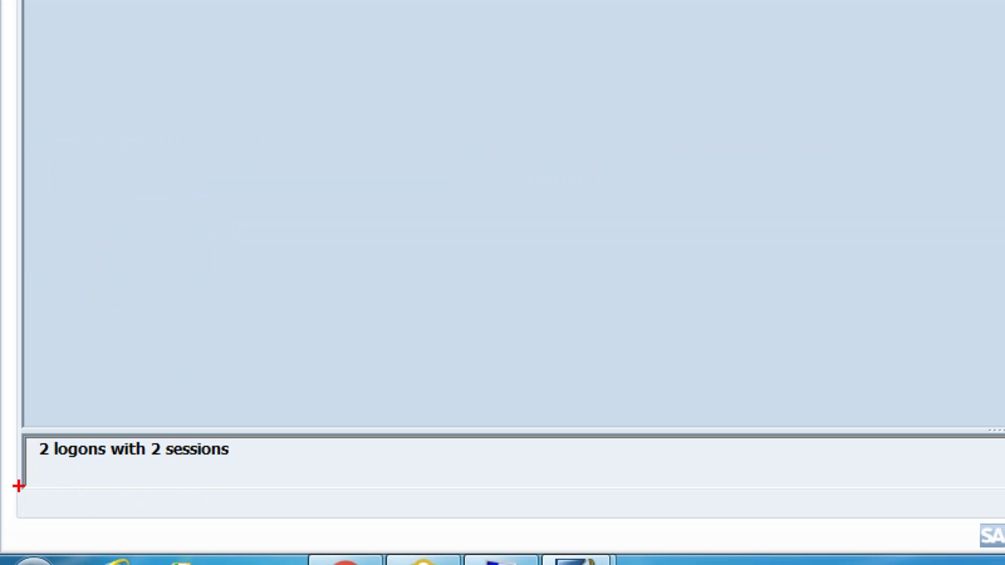
mouse_move(34, 428)
mouse_down()
mouse_move(133, 479)
mouse_move(231, 479)
mouse_up()
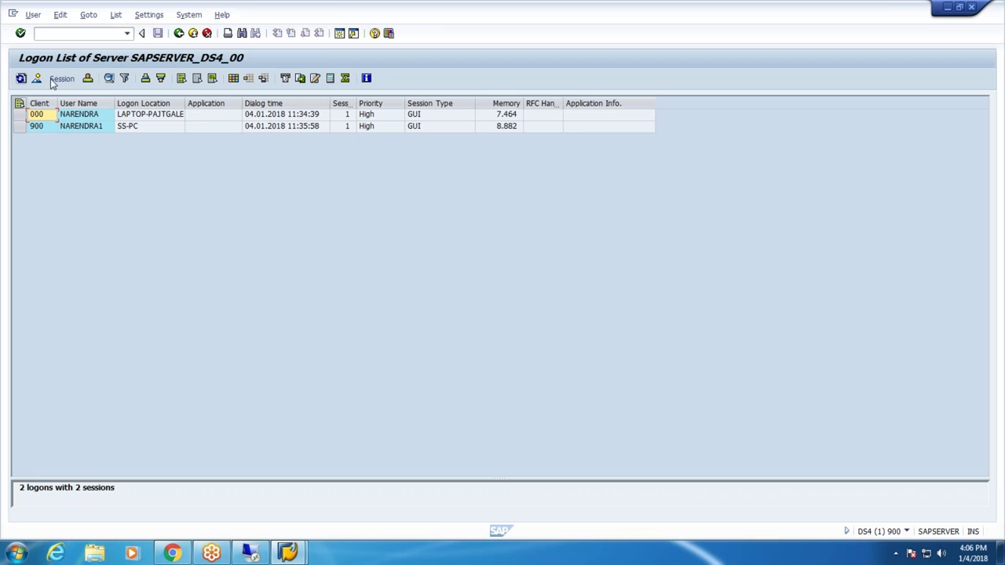
Refresh the server's logon list, check its logon location and application entries, and return to SAP Easy Access.
click(101, 116)
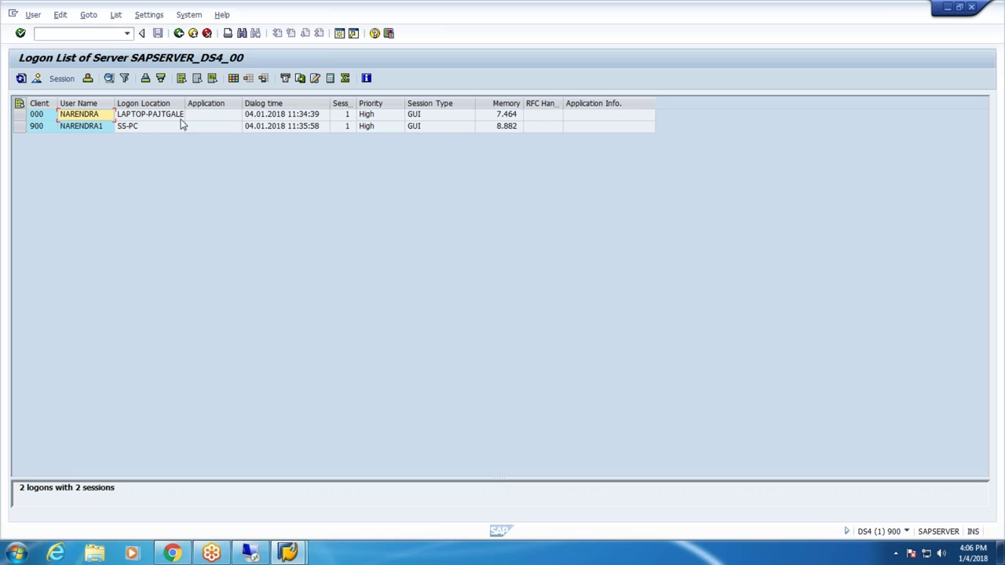
click(21, 79)
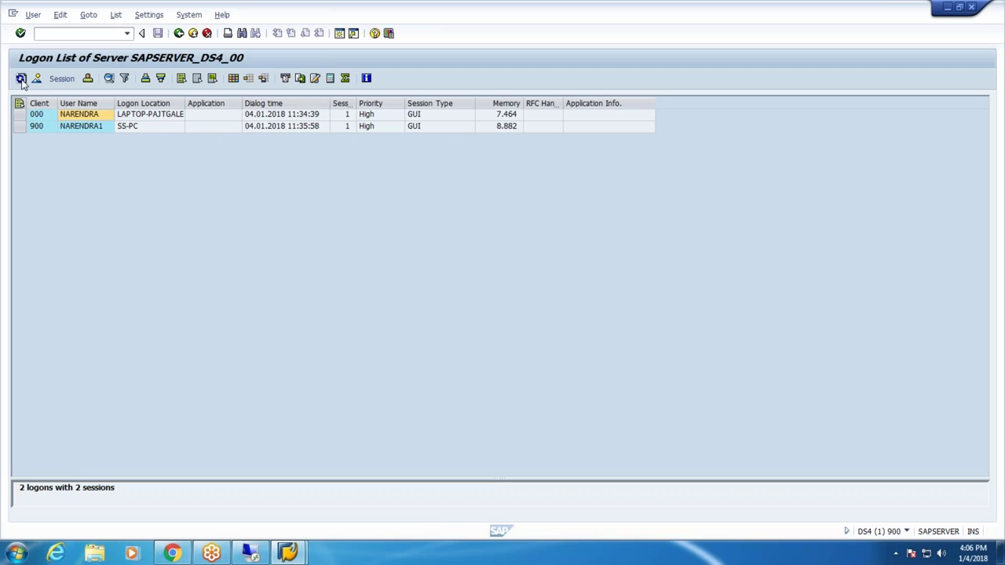
click(203, 130)
click(22, 78)
click(149, 114)
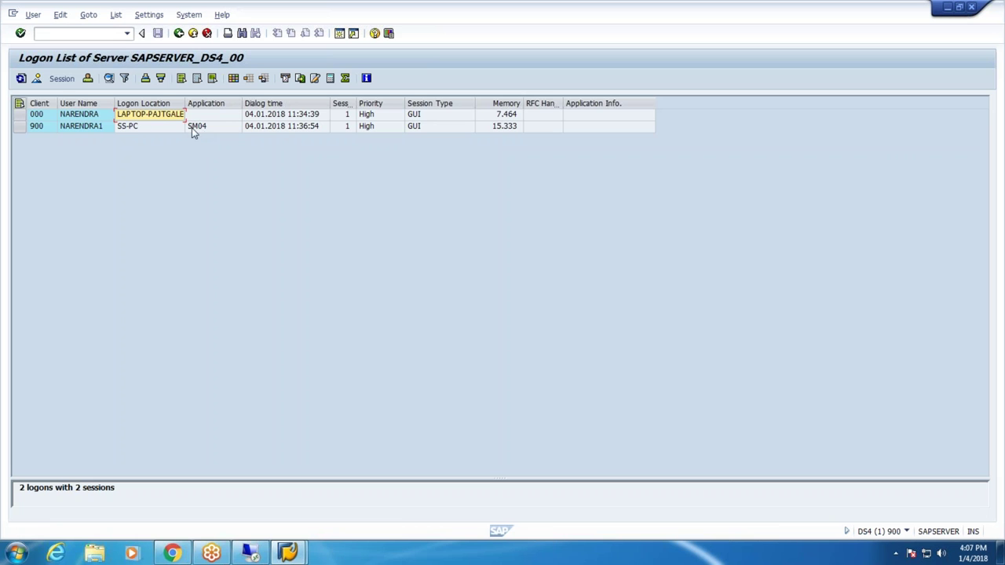
click(200, 129)
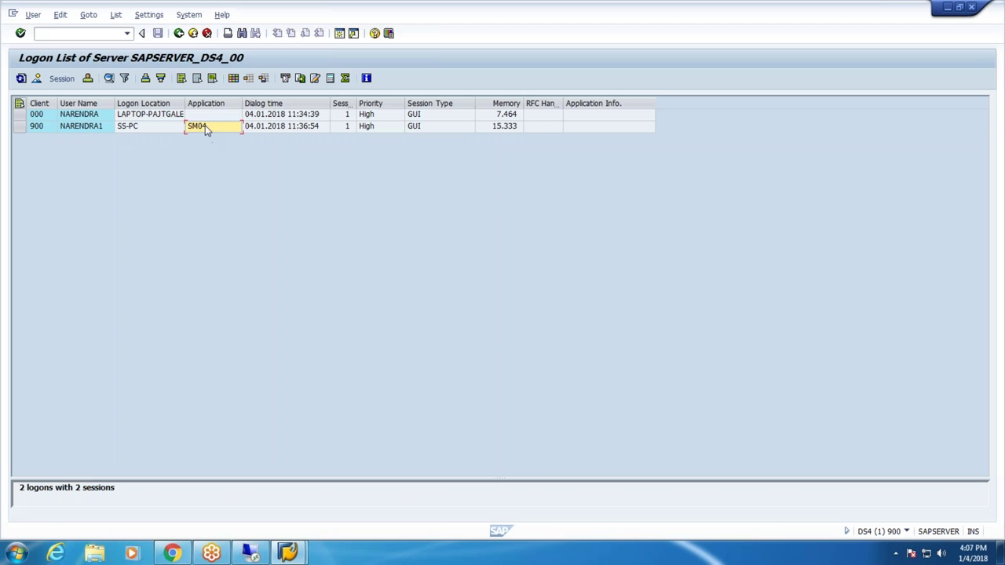
click(21, 78)
click(179, 33)
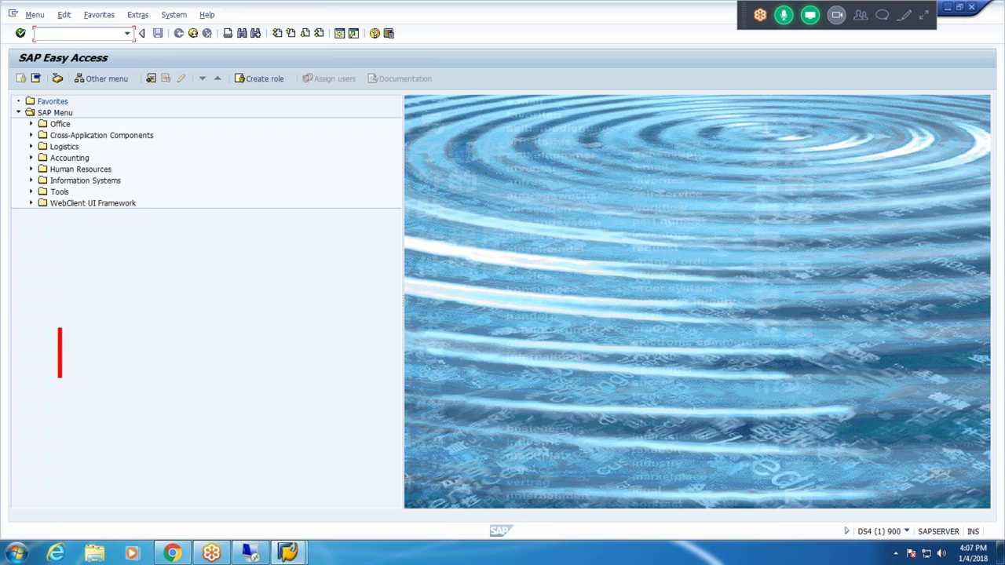
Write SM02 in red on the screen, box it with an arrow pointing at it, and clear the annotations.
text(SM02)
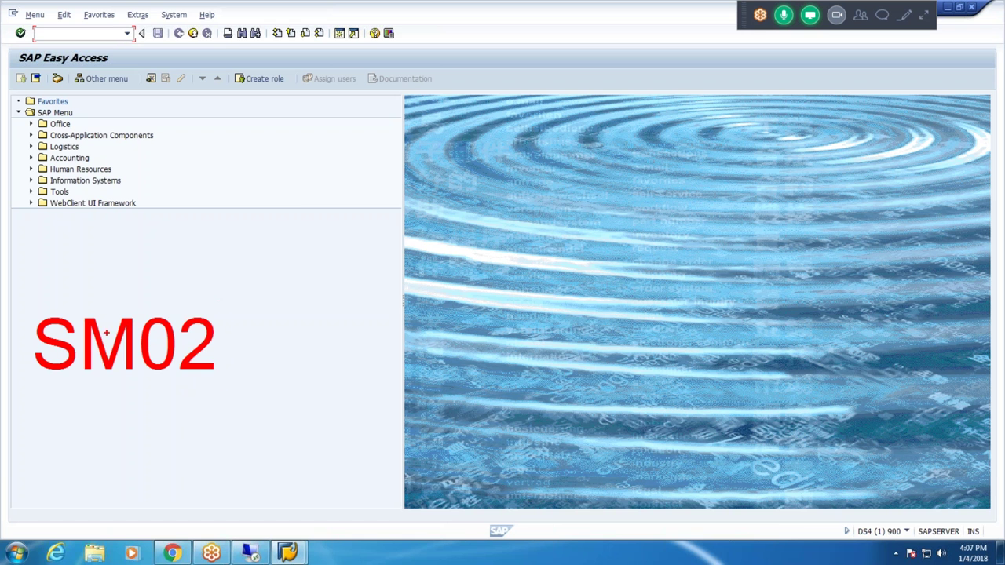
mouse_move(25, 306)
mouse_down()
mouse_move(40, 332)
mouse_move(233, 406)
mouse_up()
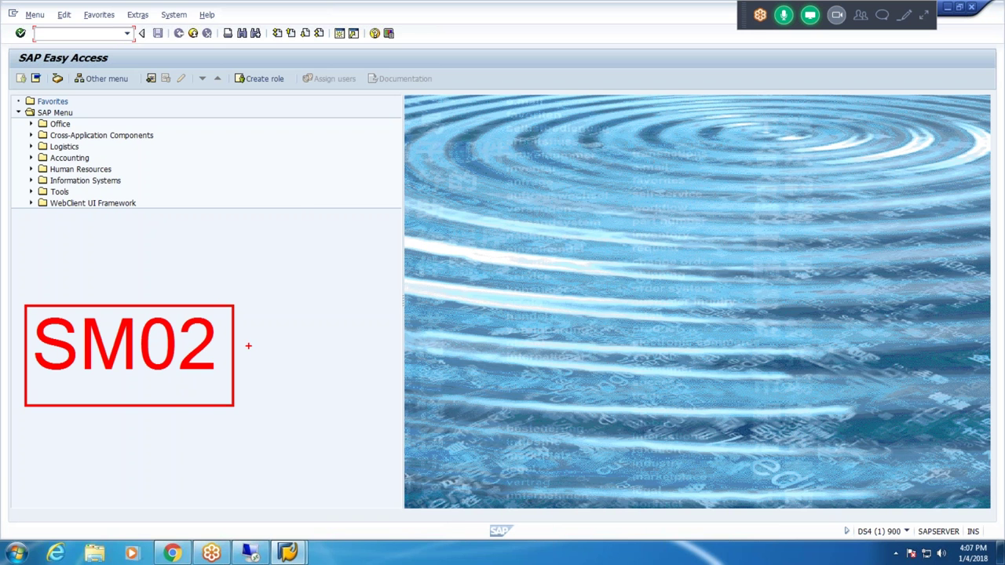
drag(230, 298, 316, 189)
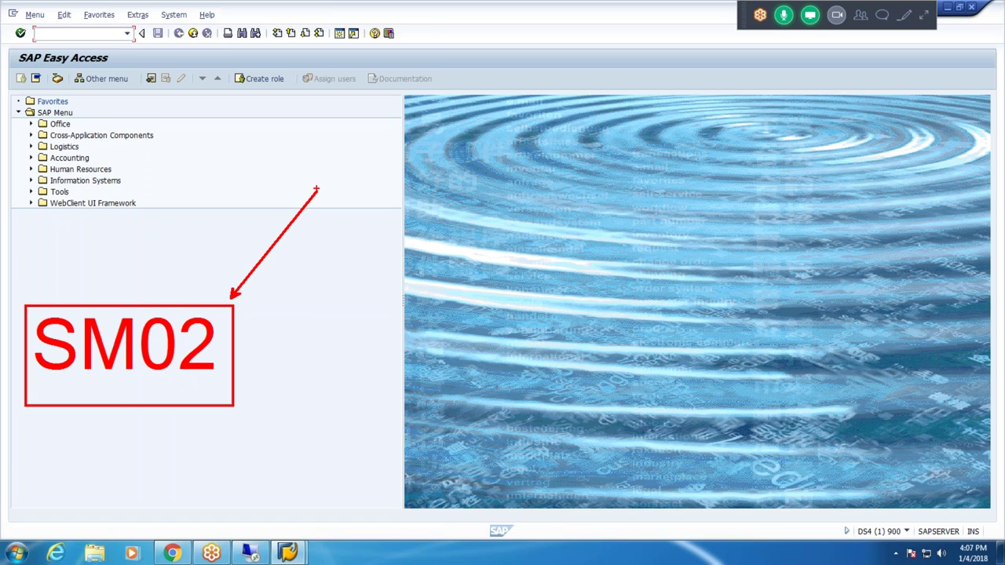
key(Escape)
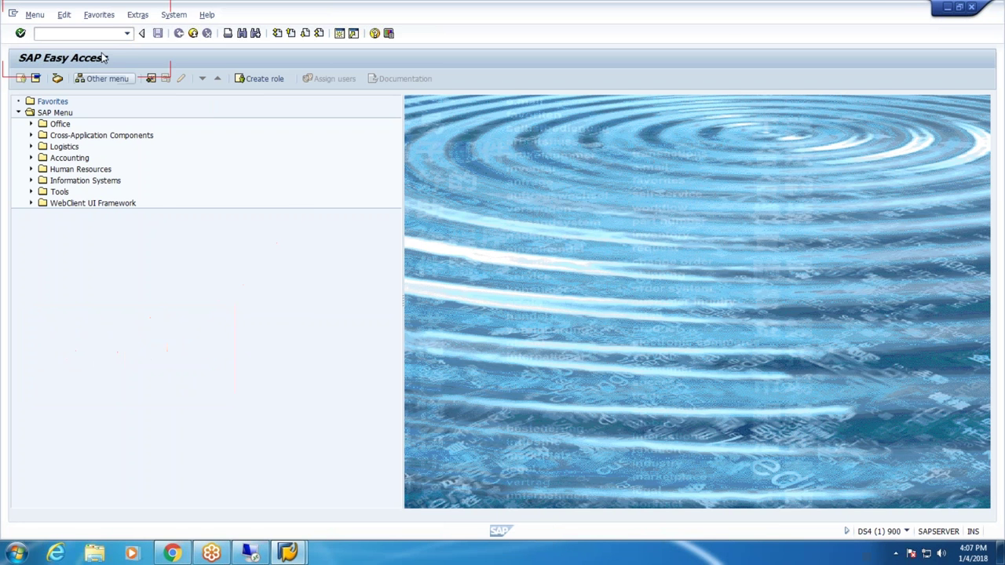
Open transaction SM02 and box the "List contains no data" line in the zoomed System Messages list.
text(SM0)
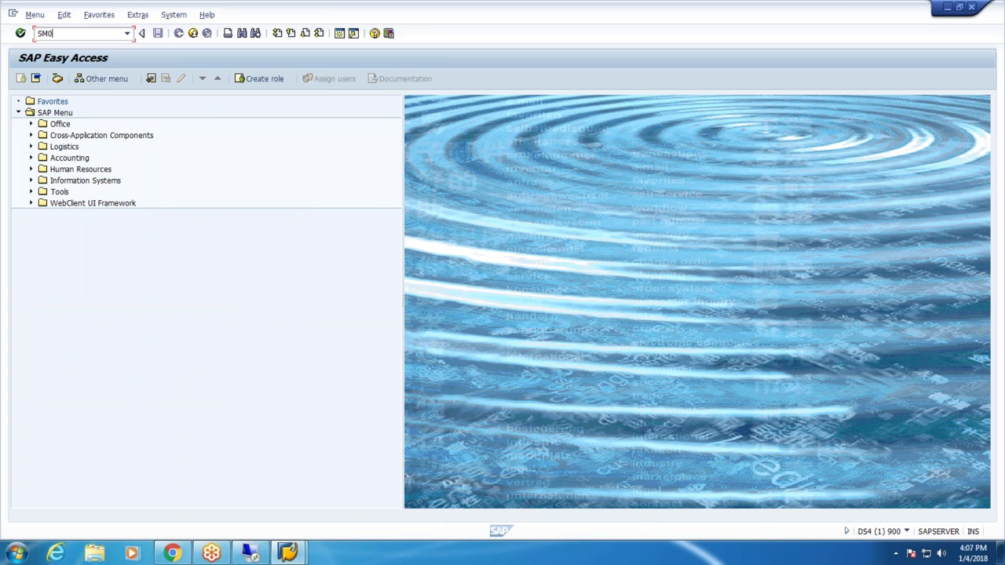
text(2)
key(Return)
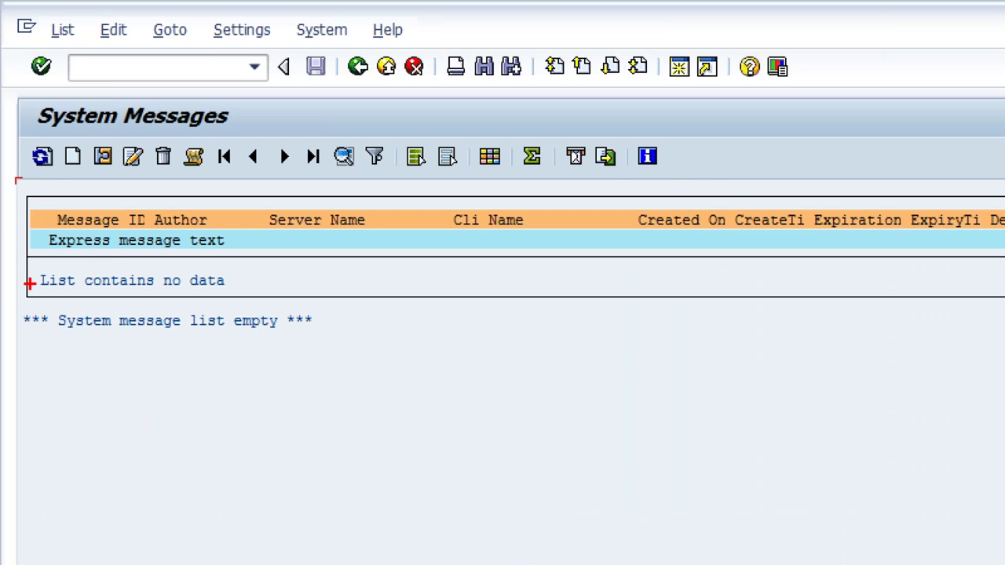
drag(38, 269, 229, 292)
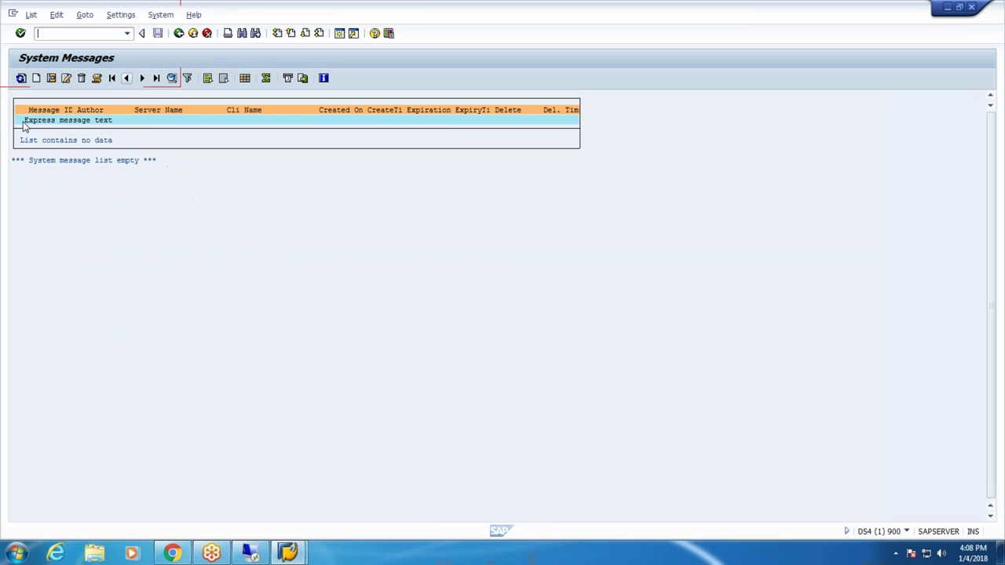
Create a system message reading "We are going to stop DS4 server, if you have any work".
click(36, 78)
drag(238, 153, 455, 191)
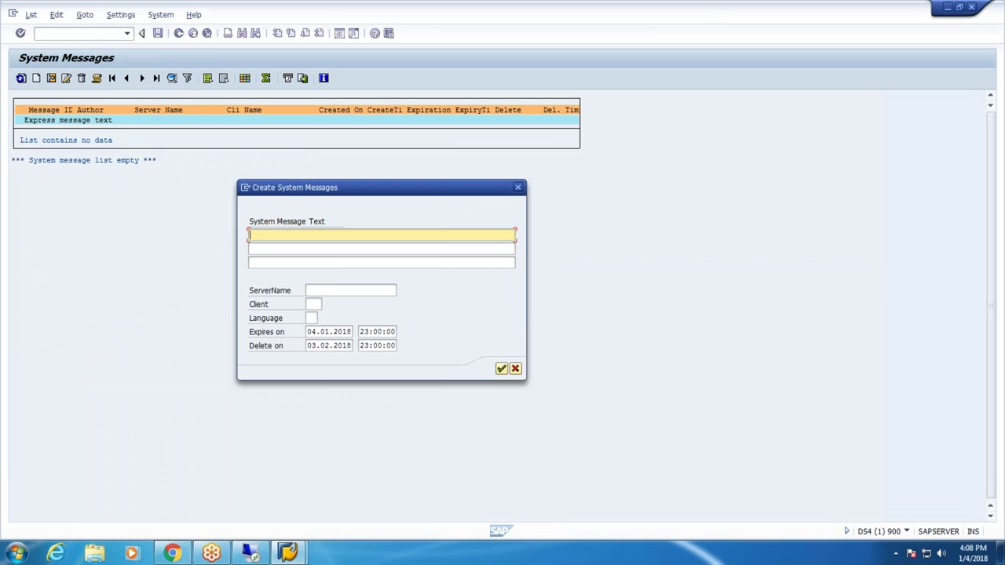
text(We are going to stop DS4 server, if)
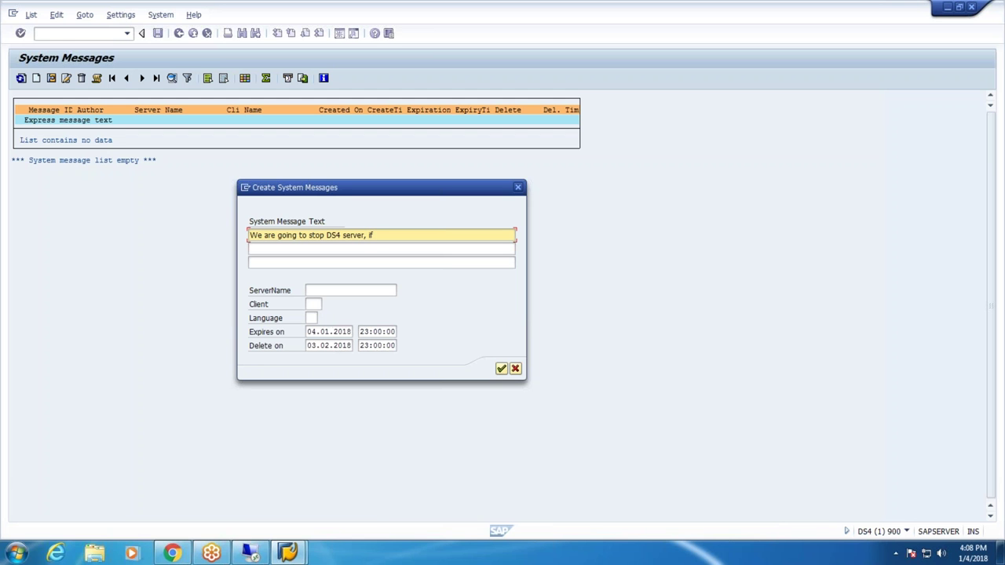
text(ave any work)
key(Return)
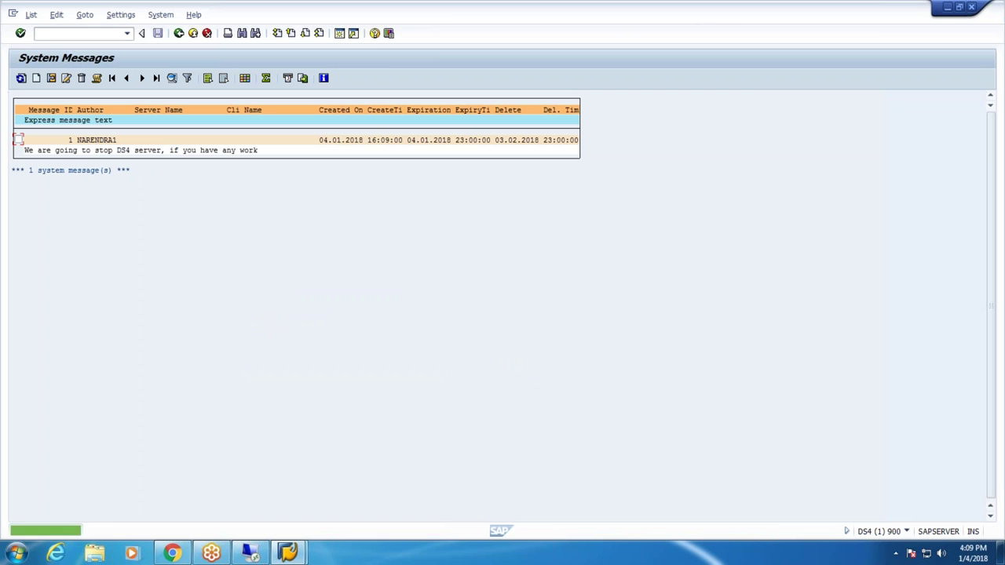
Try to extend the existing system message with a second line reading "please reschedule.".
click(18, 139)
click(66, 78)
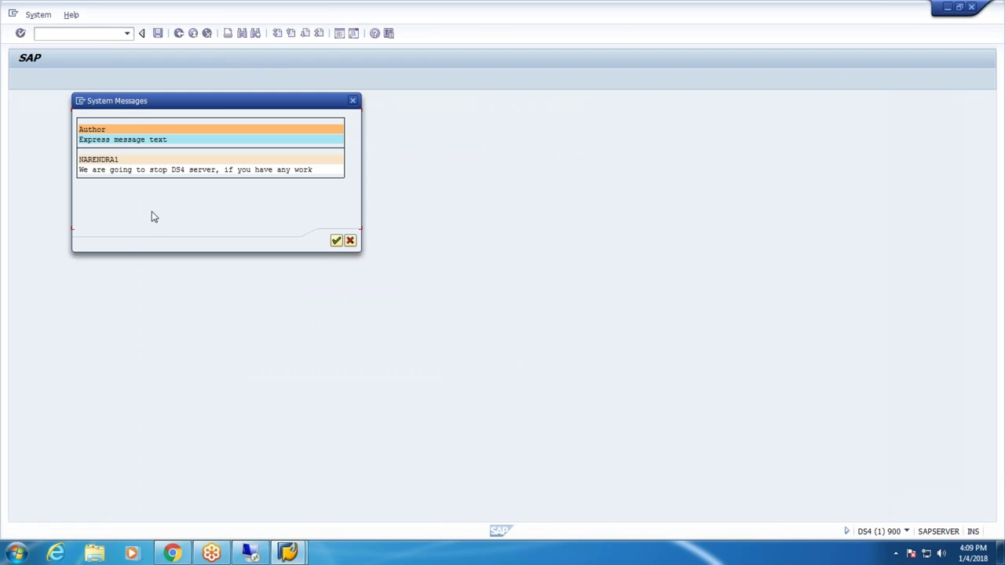
click(336, 240)
click(240, 199)
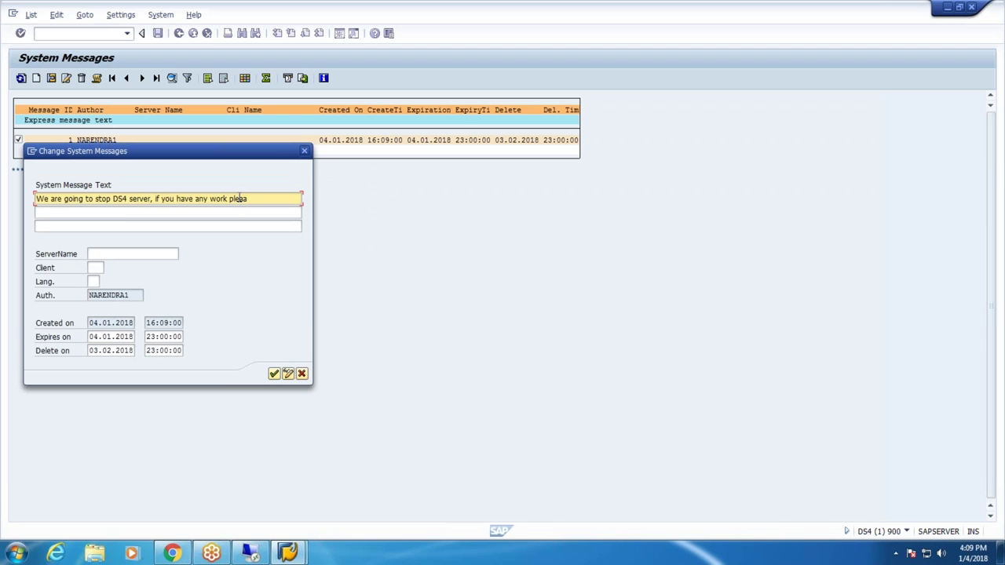
key(BackSpace)
key(BackSpace)
key(BackSpace)
key(BackSpace)
click(244, 214)
text(po)
key(BackSpace)
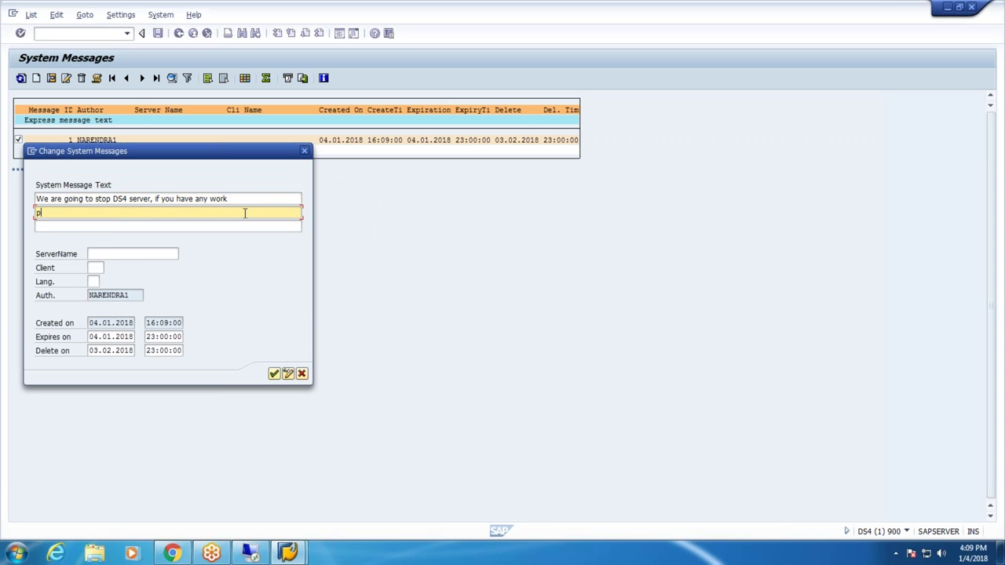
text(leasa)
text(dule.)
drag(287, 157, 599, 107)
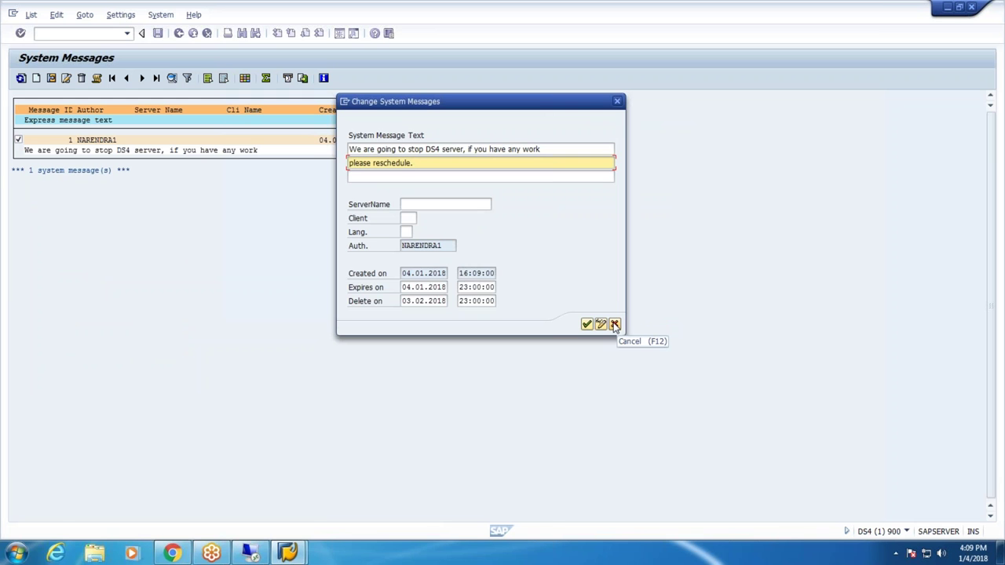
click(615, 325)
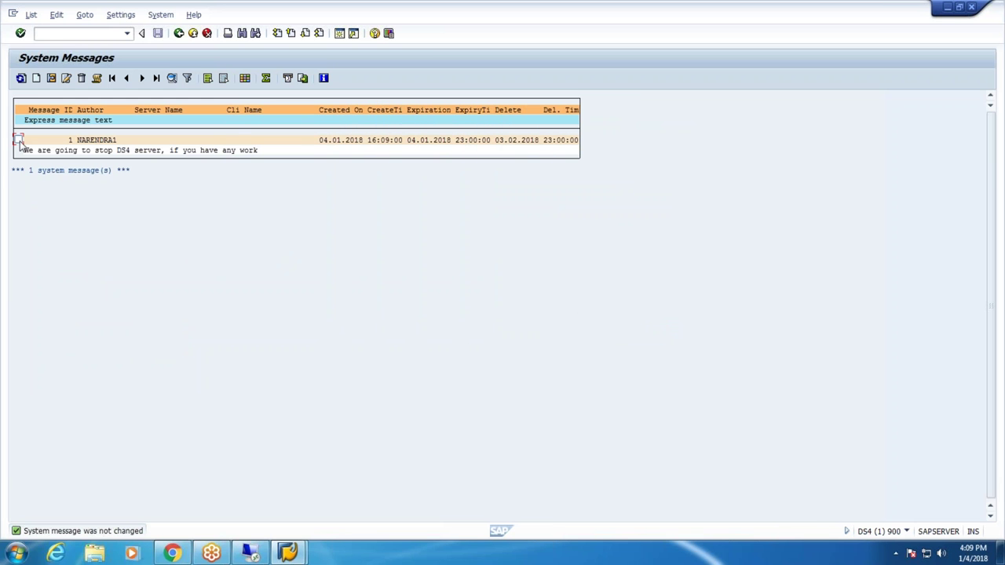
Delete the system message about stopping the DS4 server from the System Messages list.
click(80, 78)
click(214, 215)
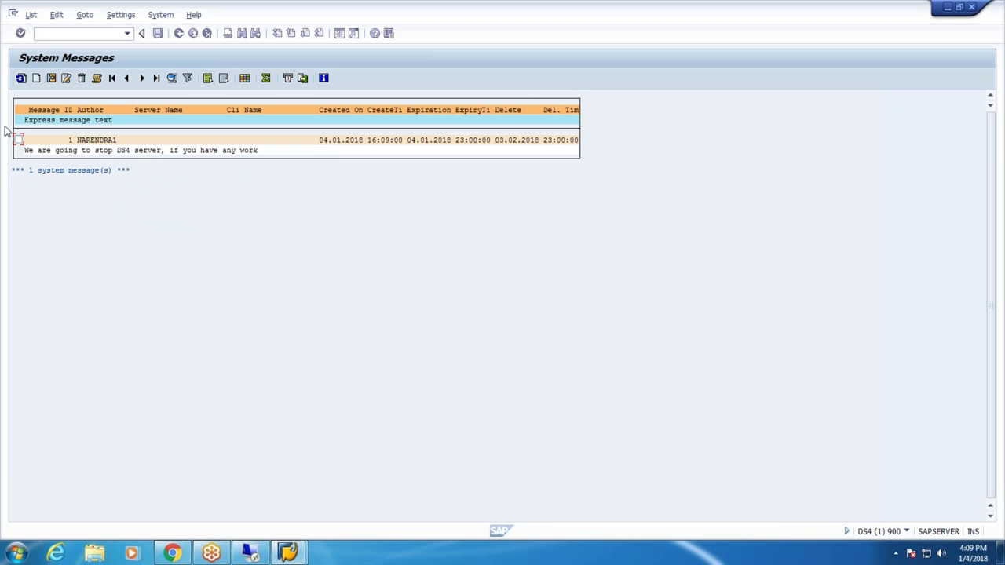
click(18, 140)
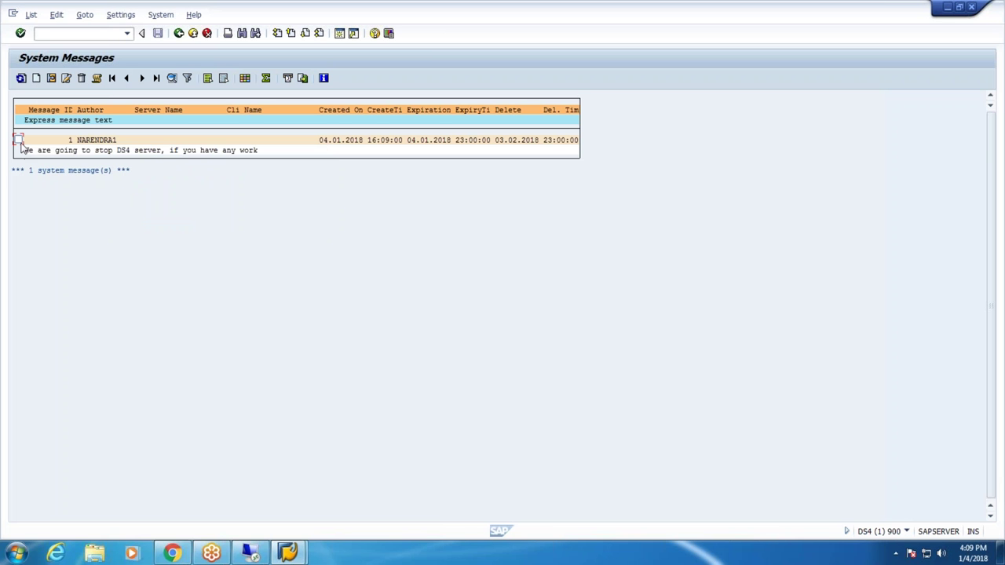
click(81, 77)
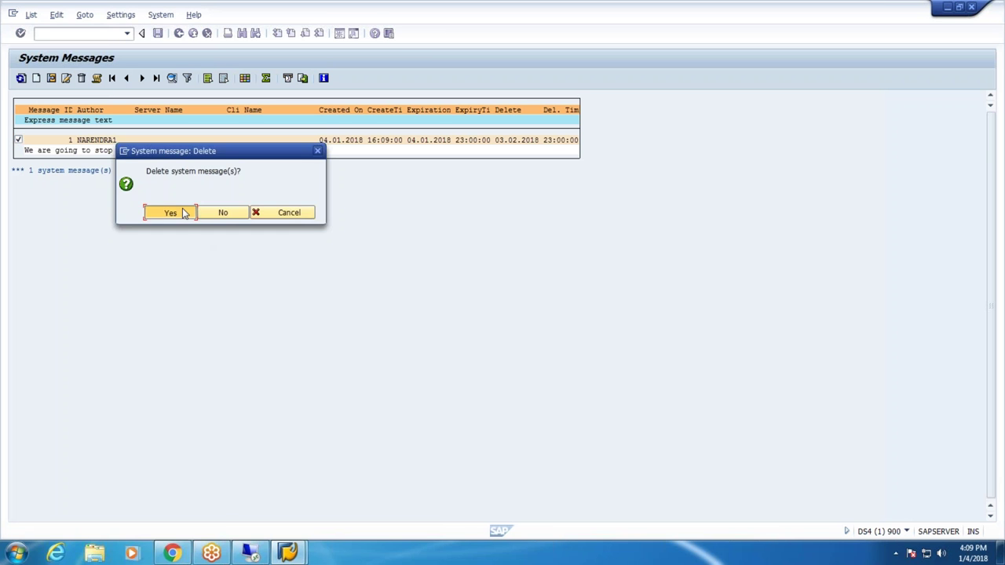
click(179, 210)
Draft a new two-line system message reading "we are goimg to stop DS4 server,if you" and "have any work please reschedu.".
click(36, 77)
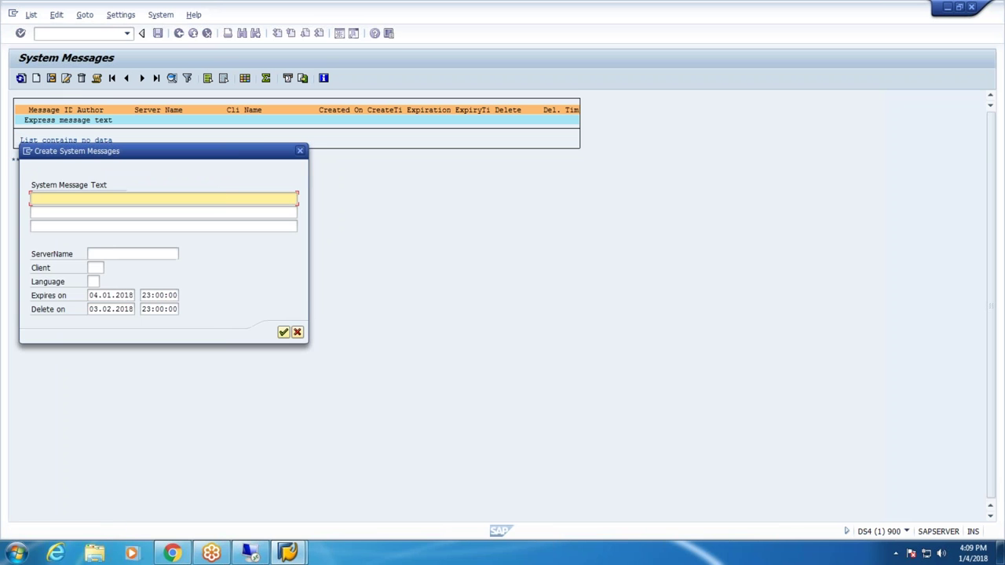
drag(240, 151, 472, 209)
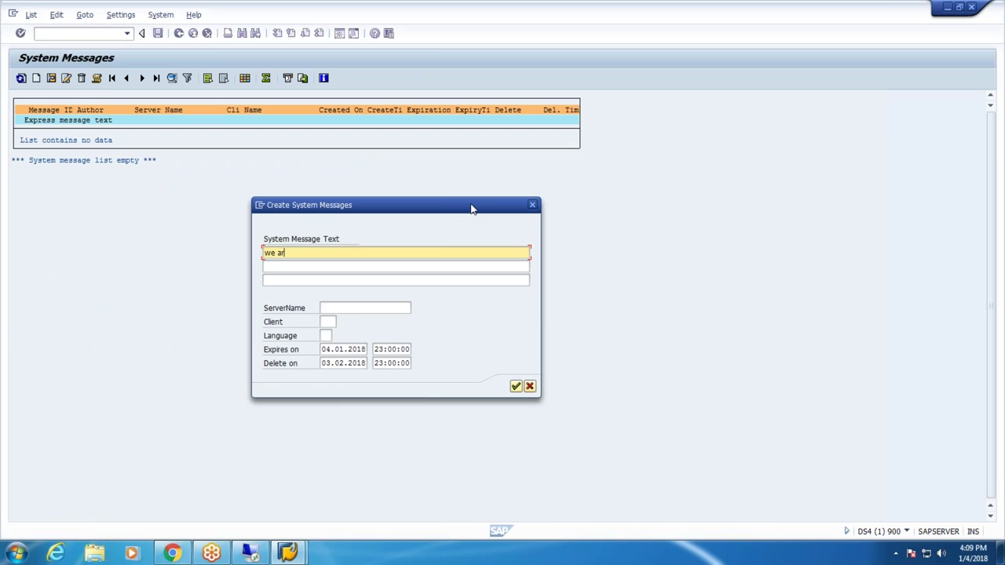
text(we are going to stop DS4 server,if you)
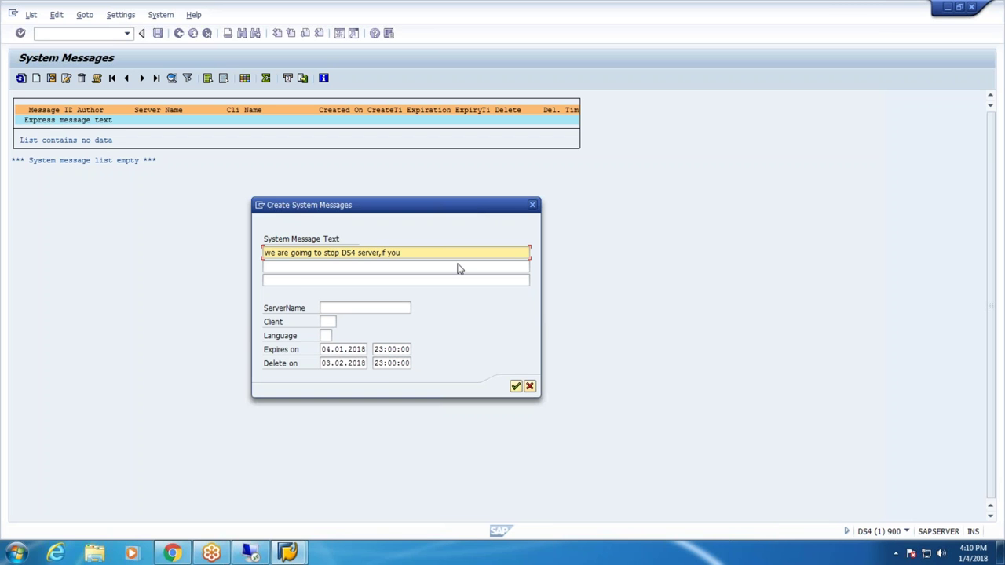
click(460, 268)
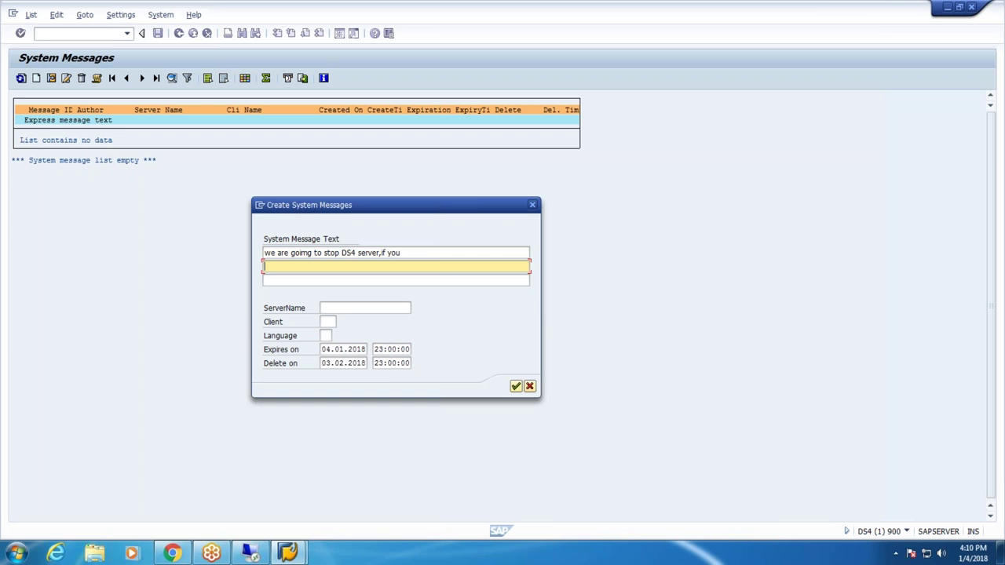
text(have any)
text( wo)
text(rk o)
text(ple)
key(BackSpace)
key(BackSpace)
key(BackSpace)
key(BackSpace)
key(BackSpace)
text(please reschedu.)
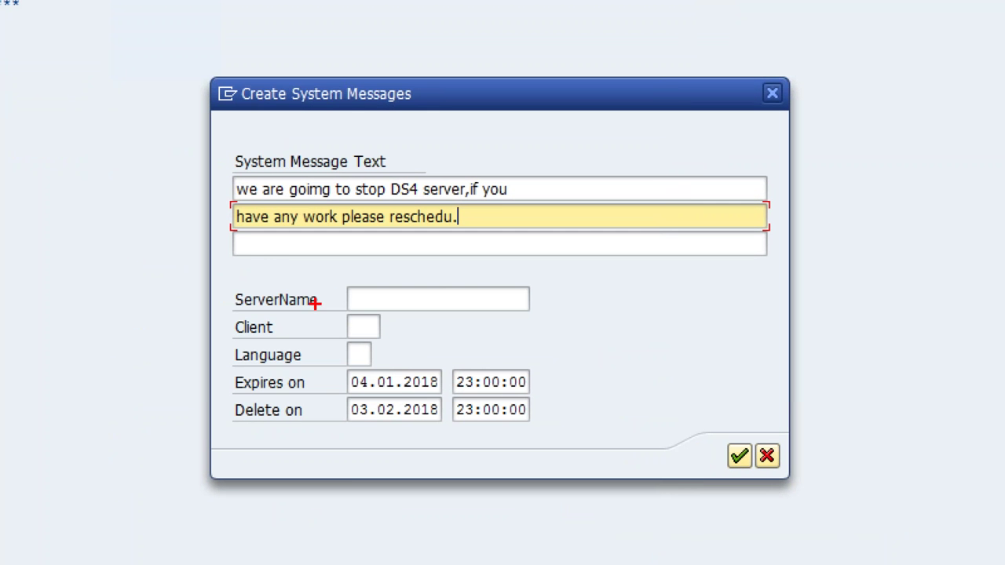
Mark the message's ServerName, Client and Language fields and the matching DS4 and 900 status entries with red arrows and boxes.
drag(337, 295, 198, 224)
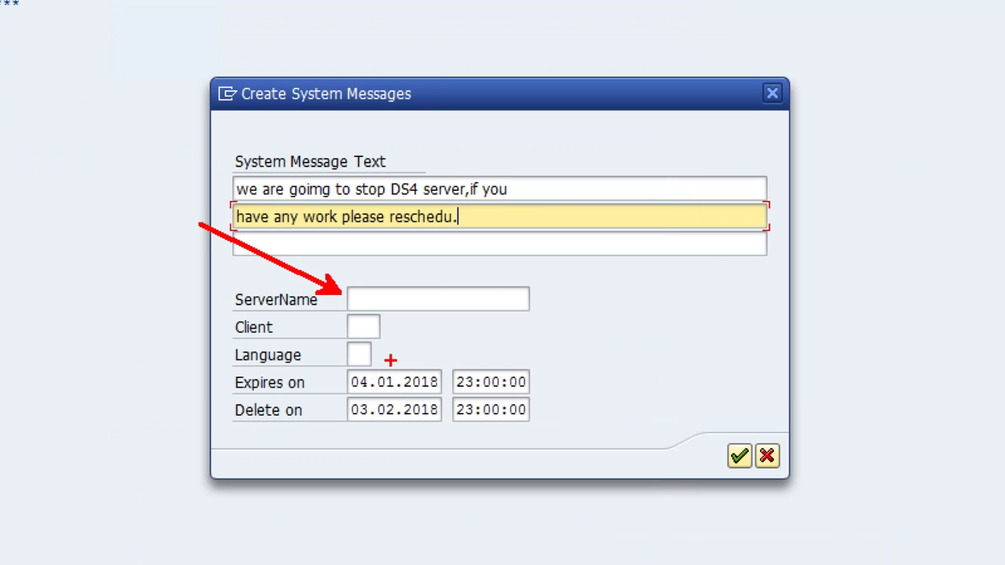
drag(377, 326, 659, 327)
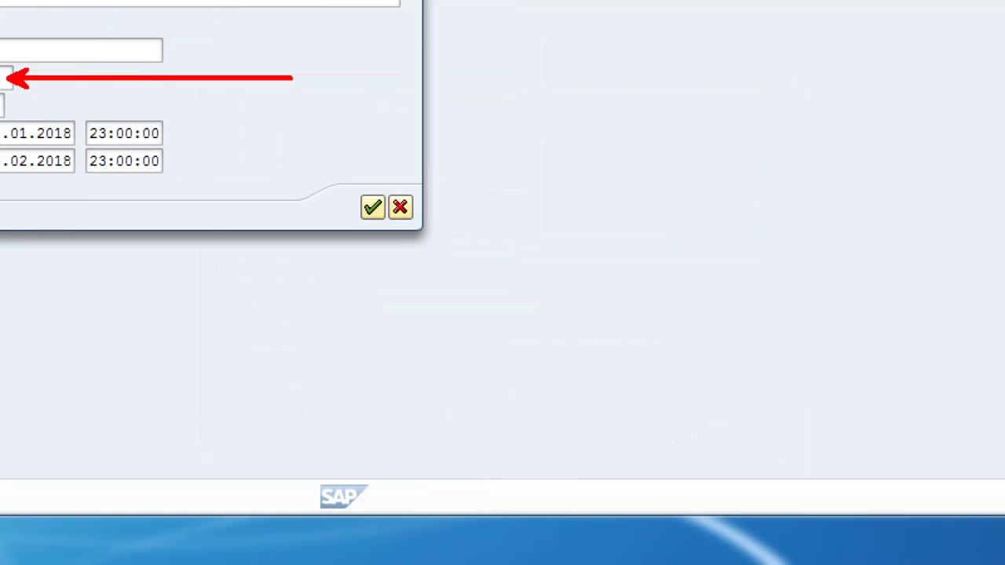
drag(774, 514, 754, 387)
drag(721, 504, 412, 446)
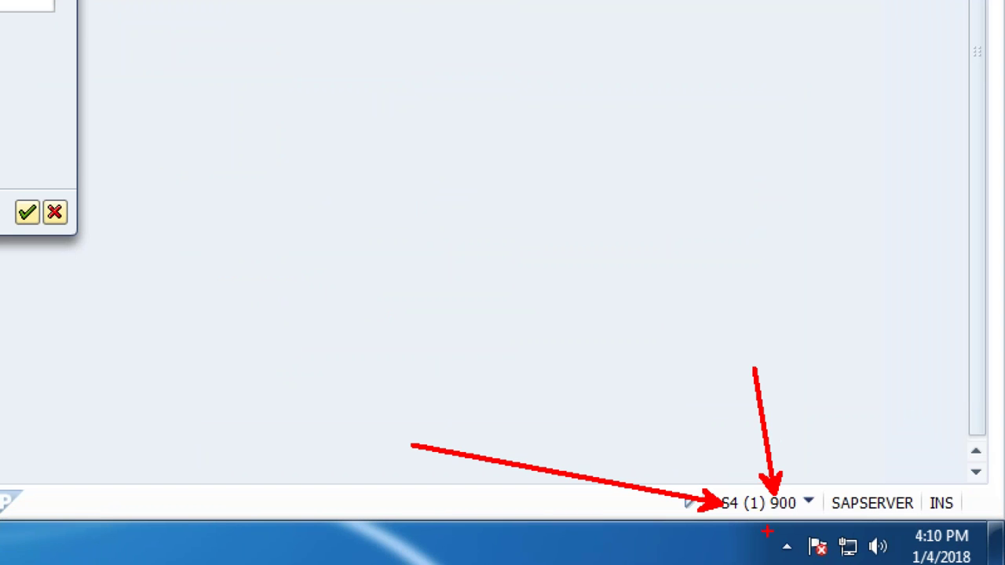
drag(761, 488, 797, 516)
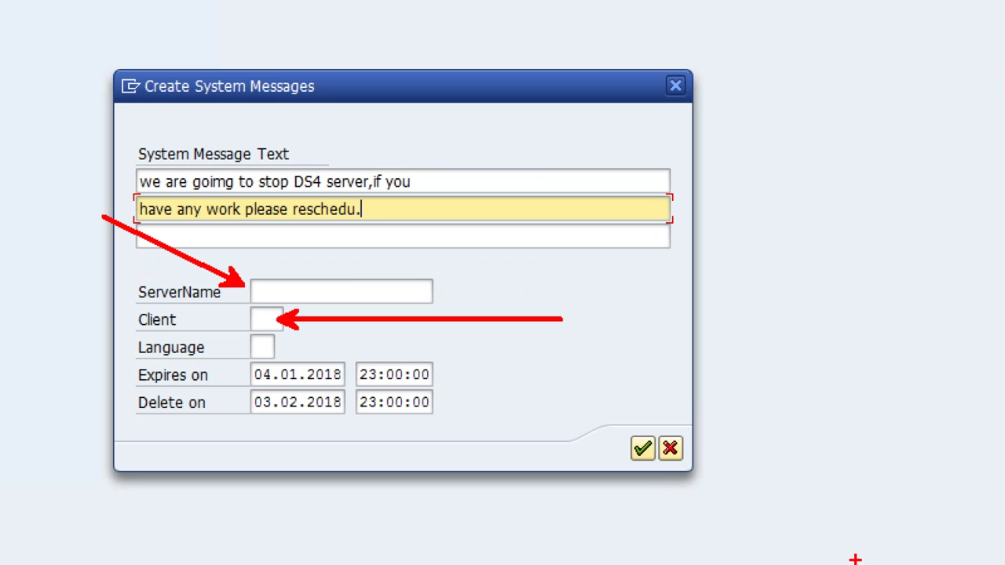
drag(235, 305, 283, 333)
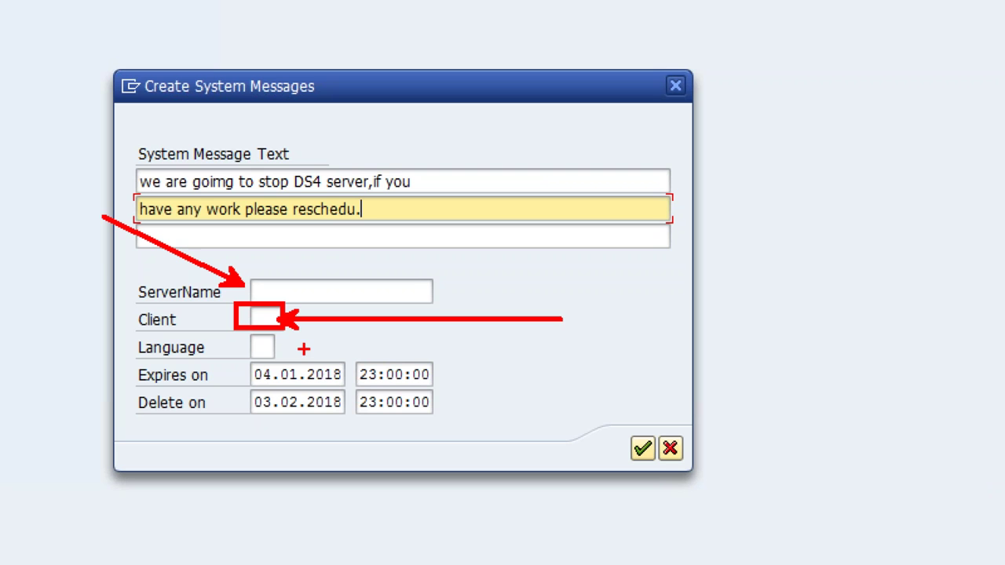
drag(318, 339, 291, 347)
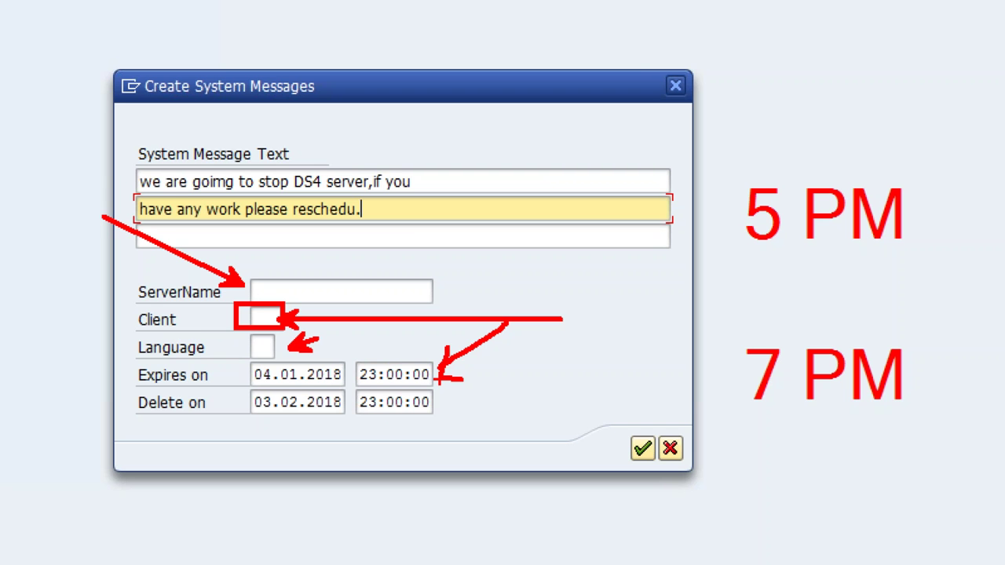
Mark the expiry time in red, box the 5 PM and 7 PM notes, and connect them with an arrow.
drag(514, 300, 484, 376)
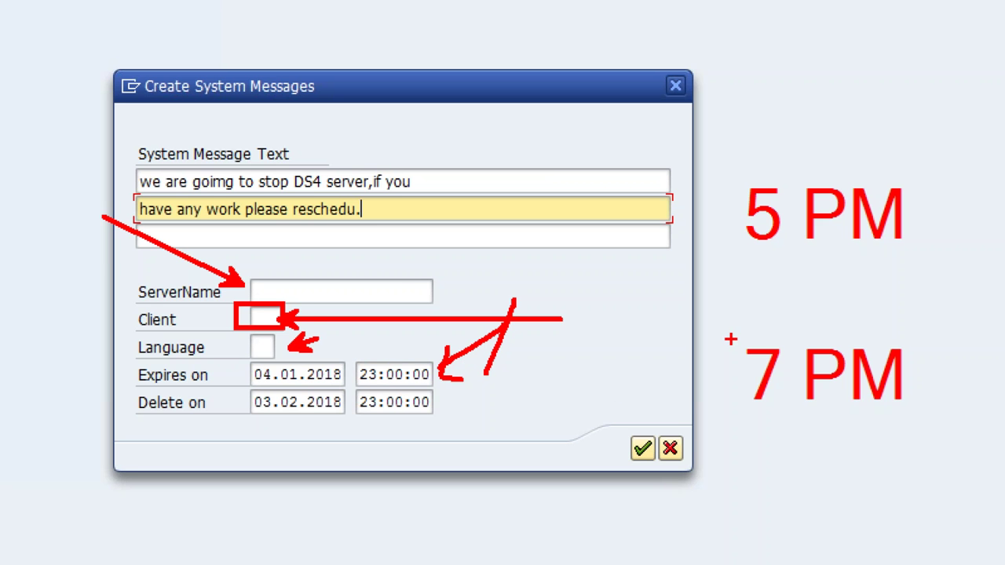
drag(730, 332, 919, 421)
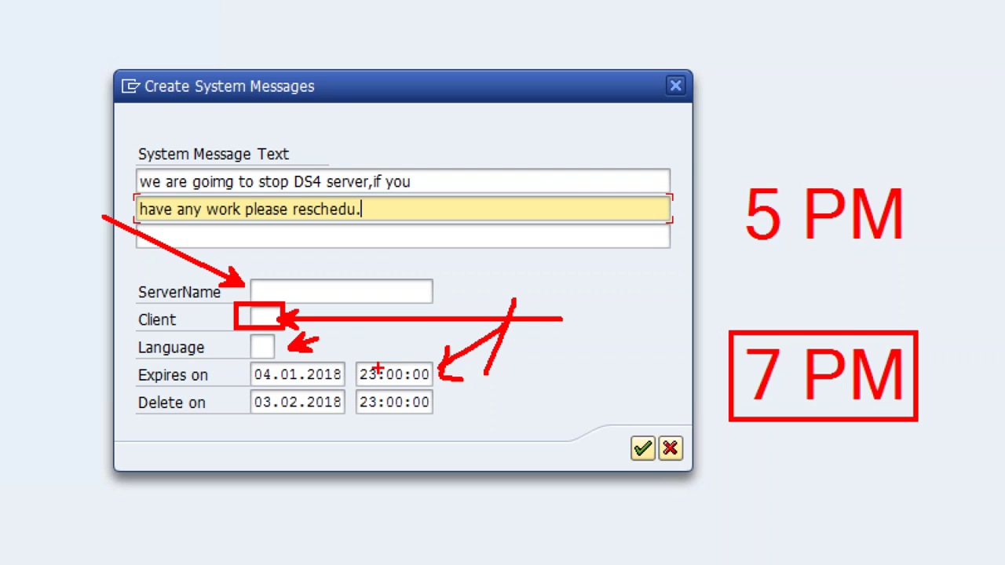
mouse_move(724, 173)
mouse_down()
mouse_move(793, 272)
mouse_move(927, 272)
mouse_up()
mouse_move(940, 232)
mouse_down()
mouse_move(985, 272)
mouse_move(941, 351)
mouse_up()
drag(949, 309, 975, 366)
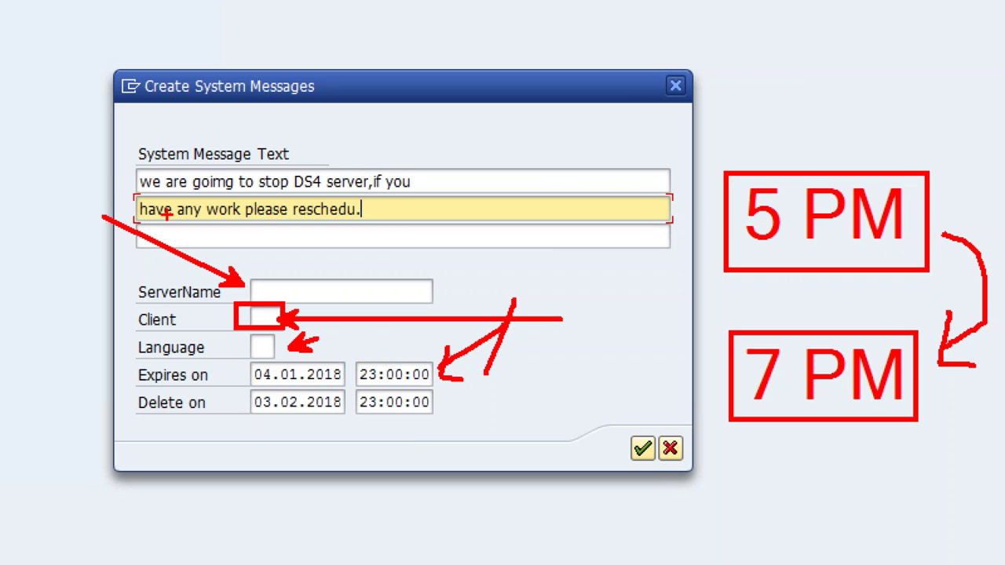
Box the drafted message text with an arrow leading from it, and mark the Delete on and Expires on dates in red.
mouse_move(123, 168)
mouse_down()
mouse_move(358, 227)
mouse_move(417, 227)
mouse_move(446, 198)
mouse_move(565, 322)
mouse_move(569, 371)
mouse_move(606, 320)
mouse_up()
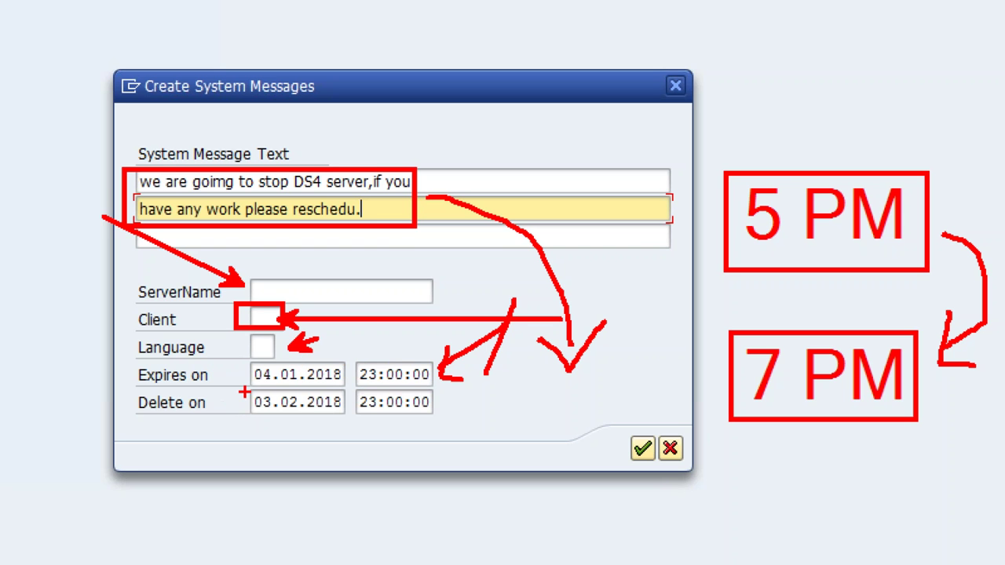
drag(247, 389, 343, 420)
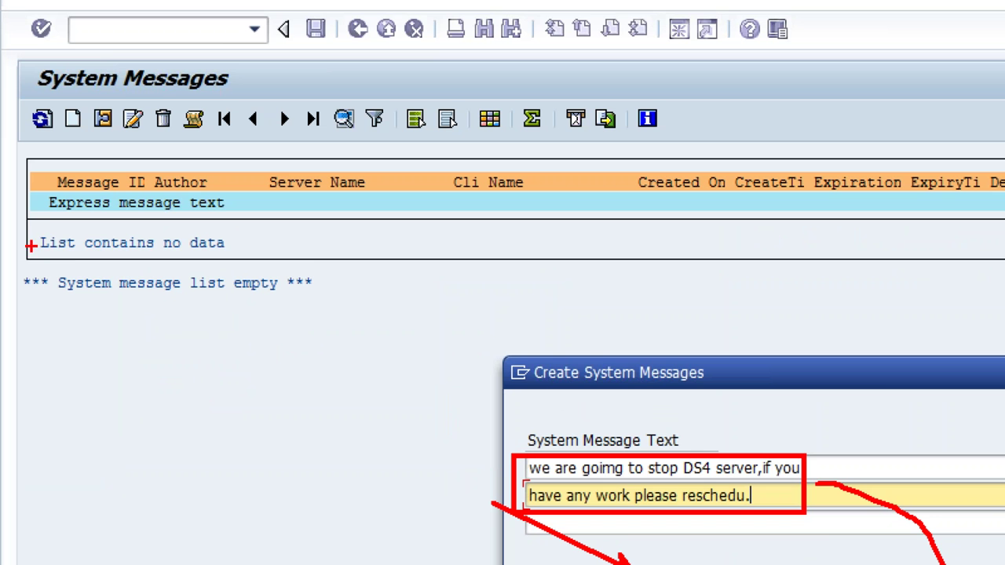
drag(0, 159, 0, 190)
mouse_move(317, 250)
mouse_down()
mouse_move(609, 235)
mouse_move(778, 252)
mouse_up()
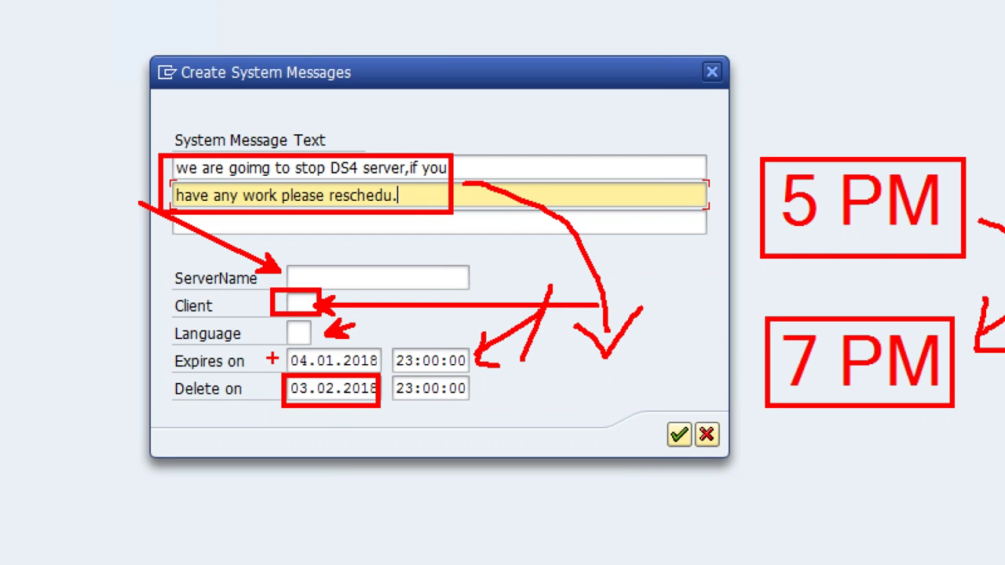
mouse_move(265, 357)
mouse_down()
mouse_move(281, 393)
mouse_move(263, 394)
mouse_move(275, 366)
mouse_up()
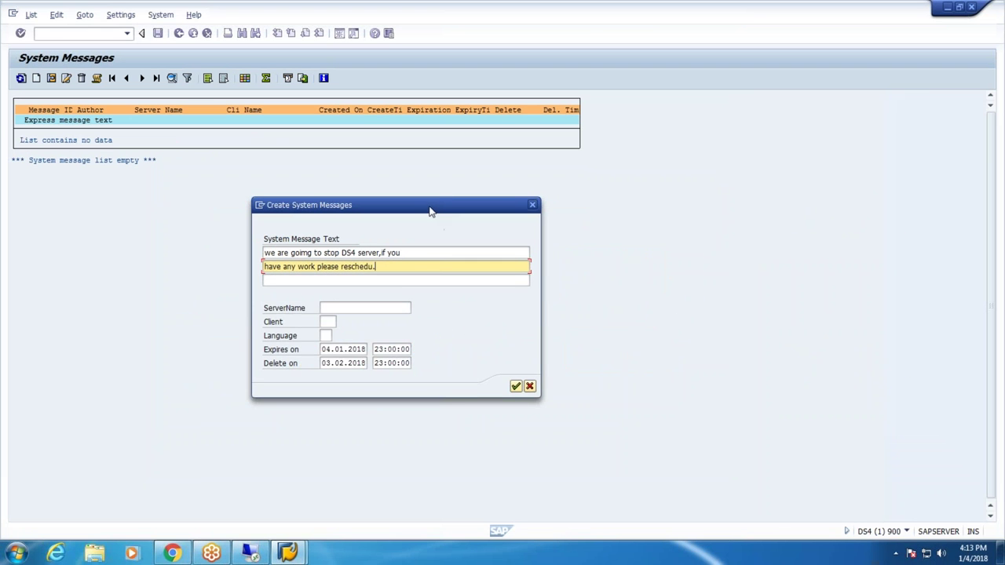
Discard the drafted system message, leave the System Messages list, and log off from the SAP system.
drag(509, 77, 206, 55)
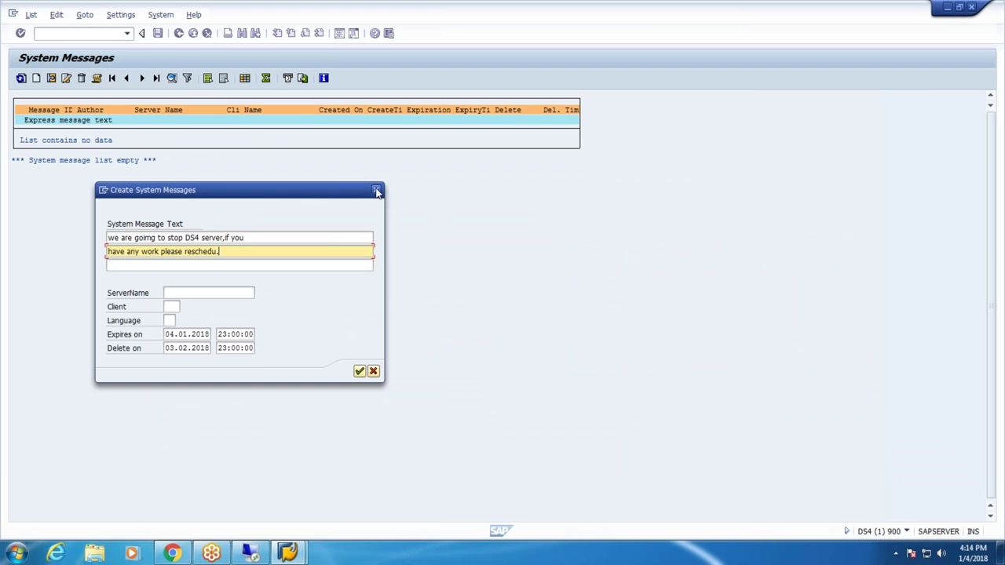
click(377, 192)
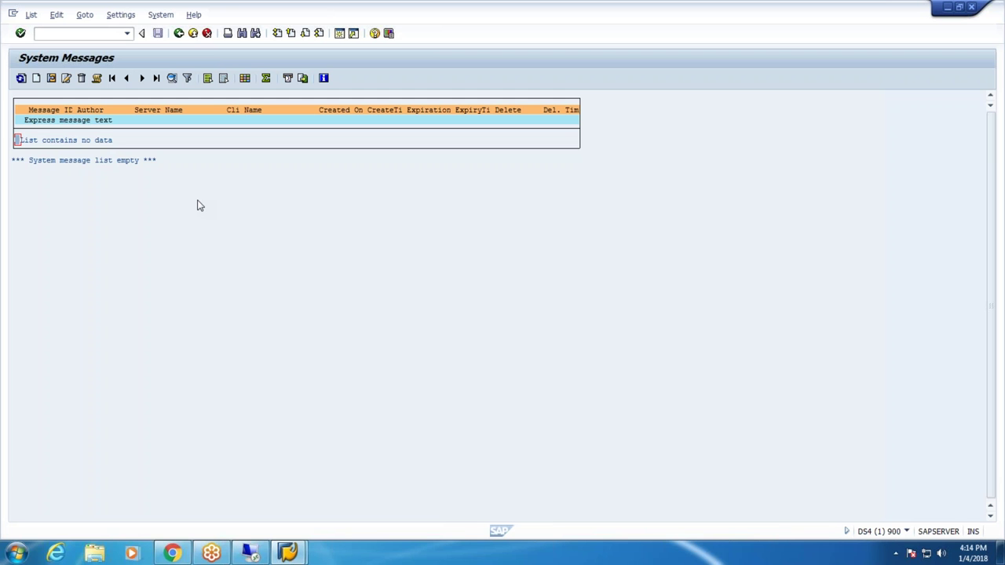
click(193, 34)
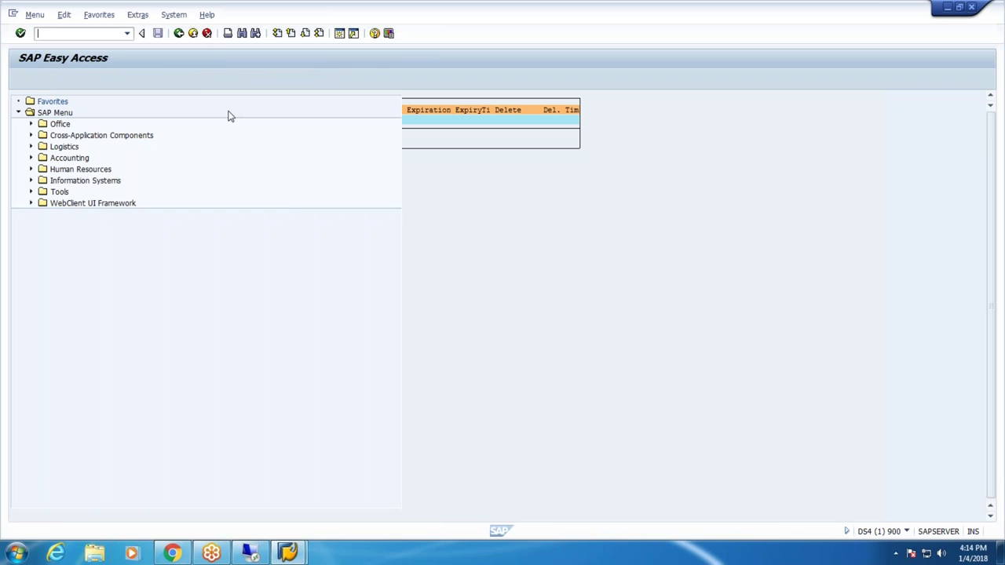
click(193, 34)
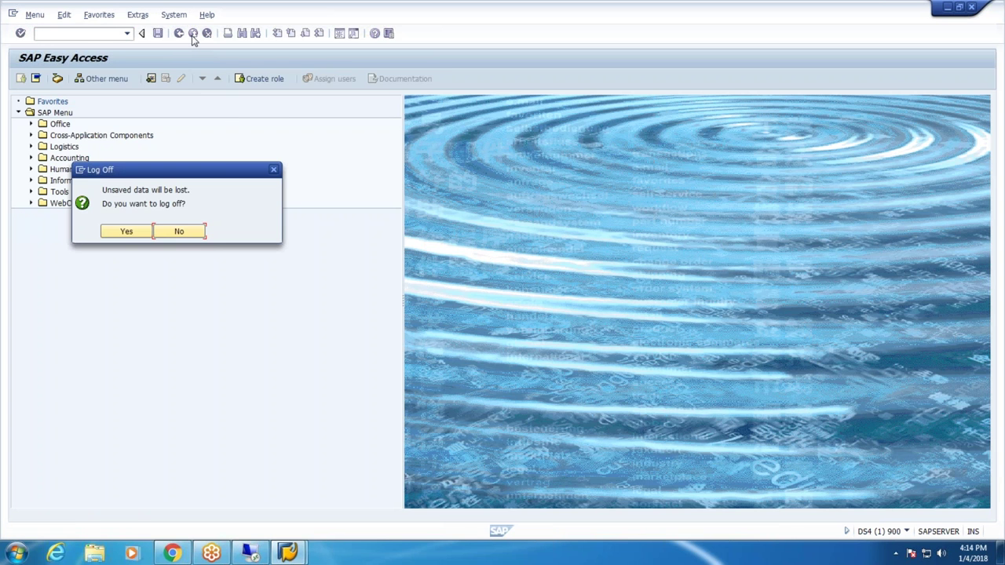
click(127, 232)
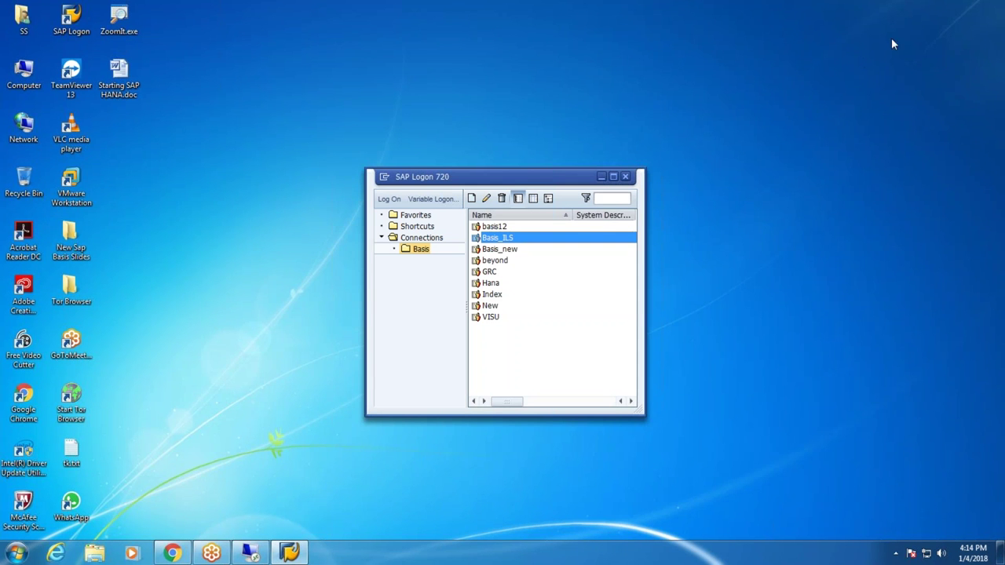
click(922, 20)
key(alt+Tab)
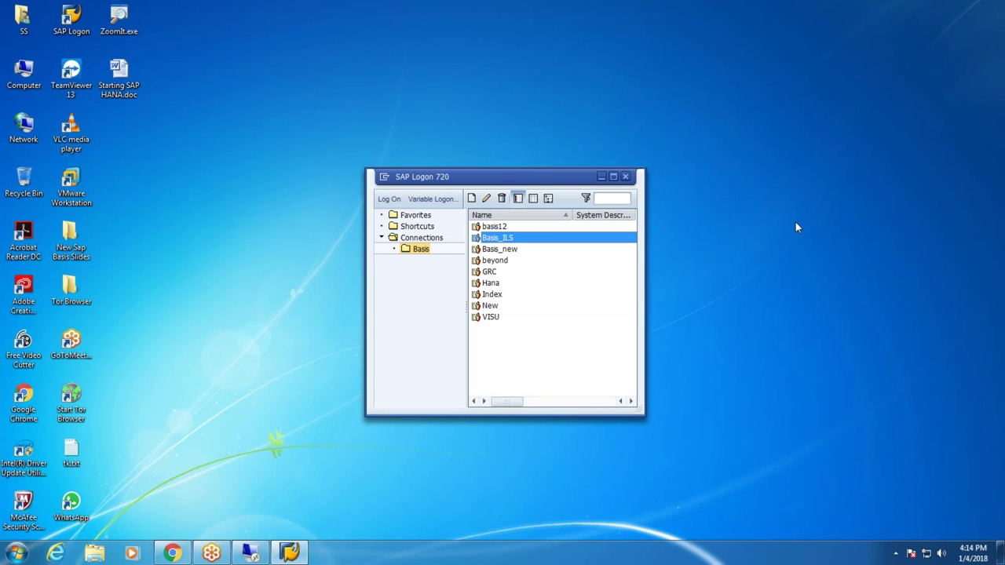